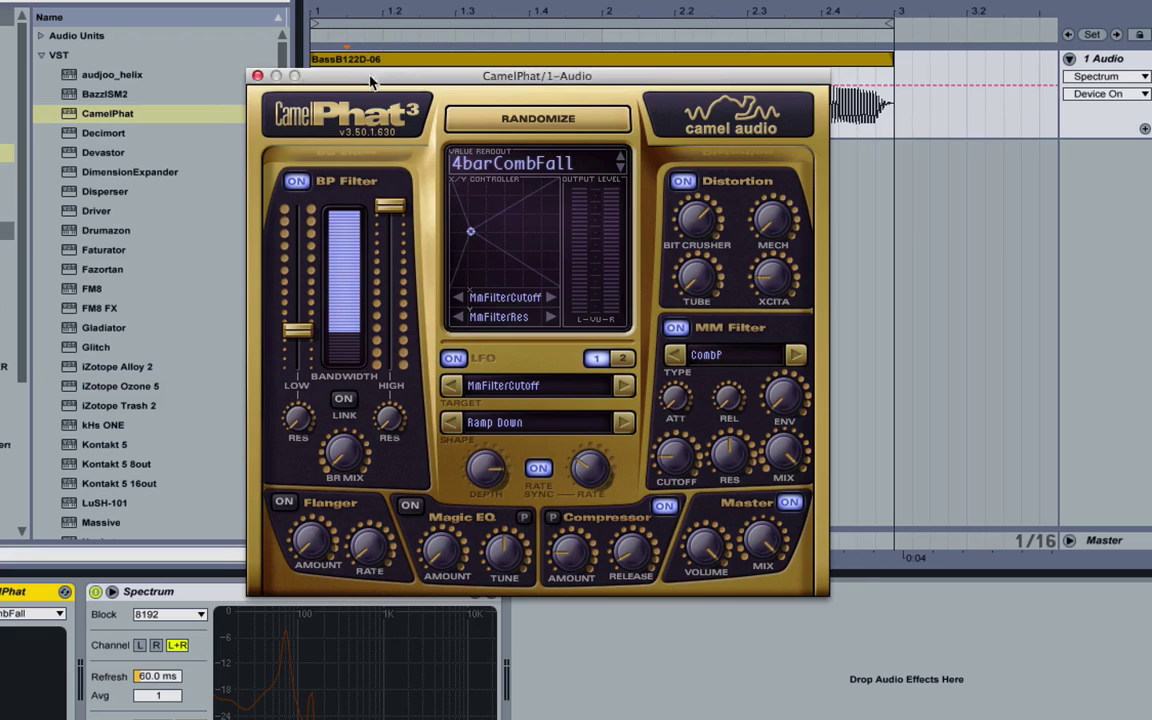
mouse_move(371, 80)
left_mouse_down()
mouse_move(407, 123)
mouse_move(377, 66)
left_mouse_up()
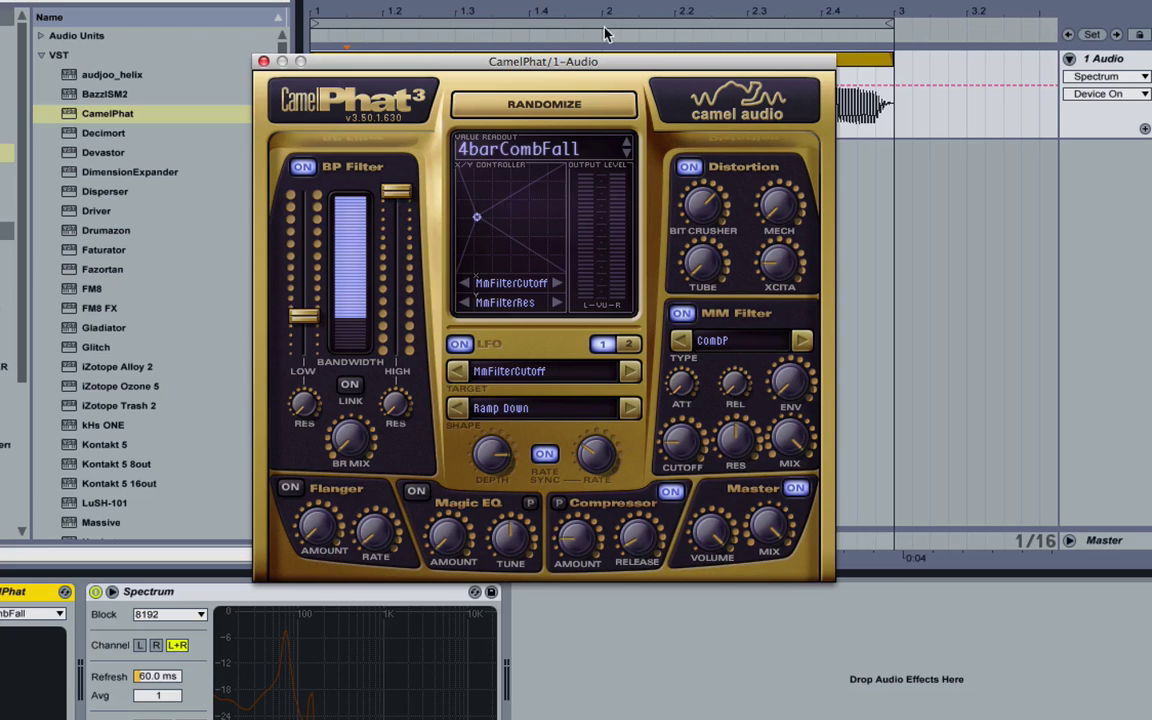
mouse_move(611, 62)
left_mouse_down()
mouse_move(612, 46)
mouse_move(625, 76)
mouse_move(618, 61)
left_mouse_up()
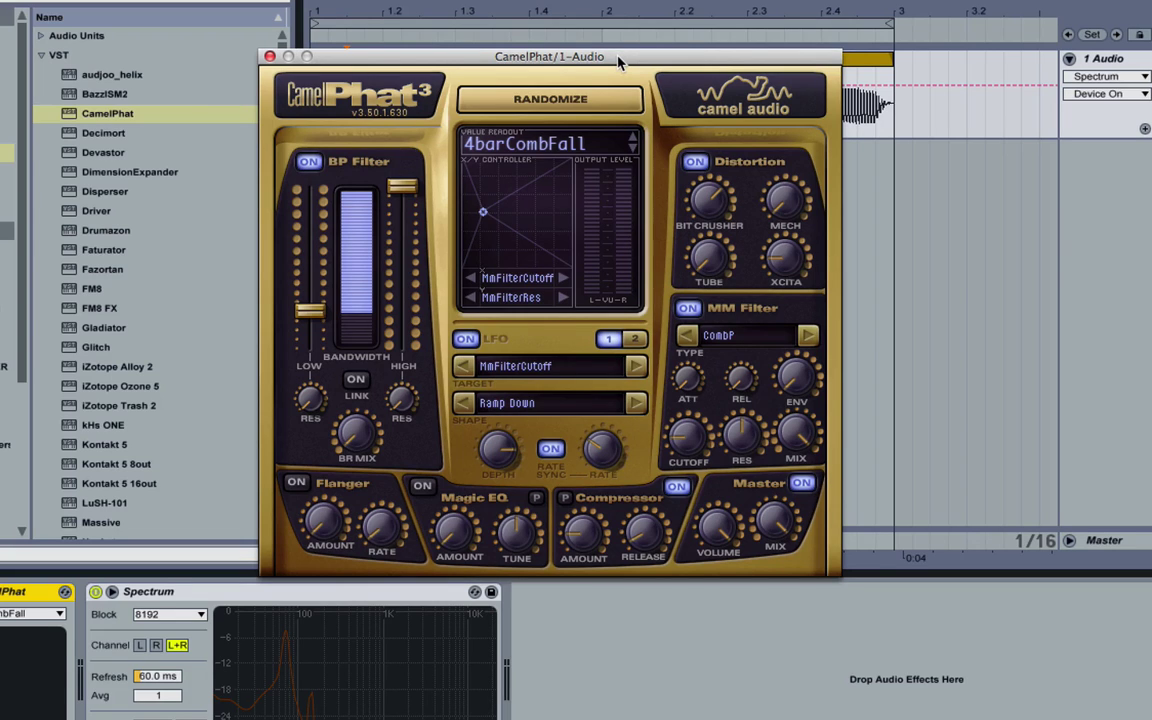
mouse_move(618, 63)
left_mouse_down()
mouse_move(611, 105)
mouse_move(610, 67)
left_mouse_up()
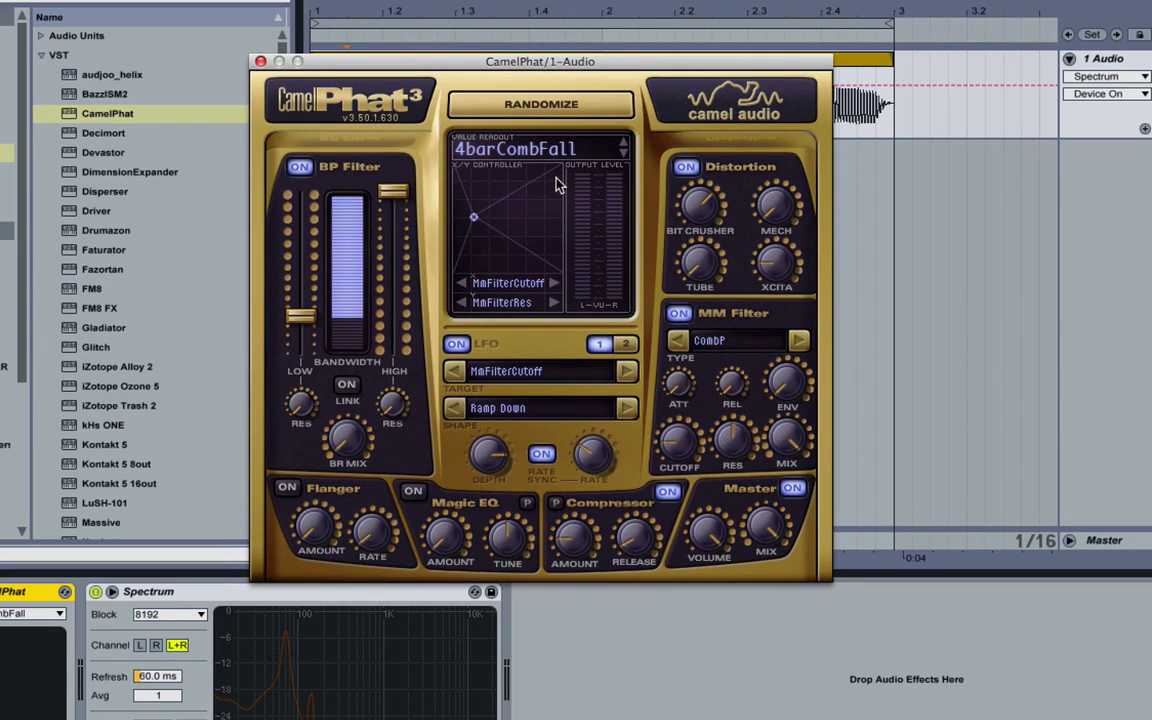
- Close the CamelPhat plugin window and delete the CamelPhat device from the 1 Audio track
left_click_drag(578, 63, 622, 155)
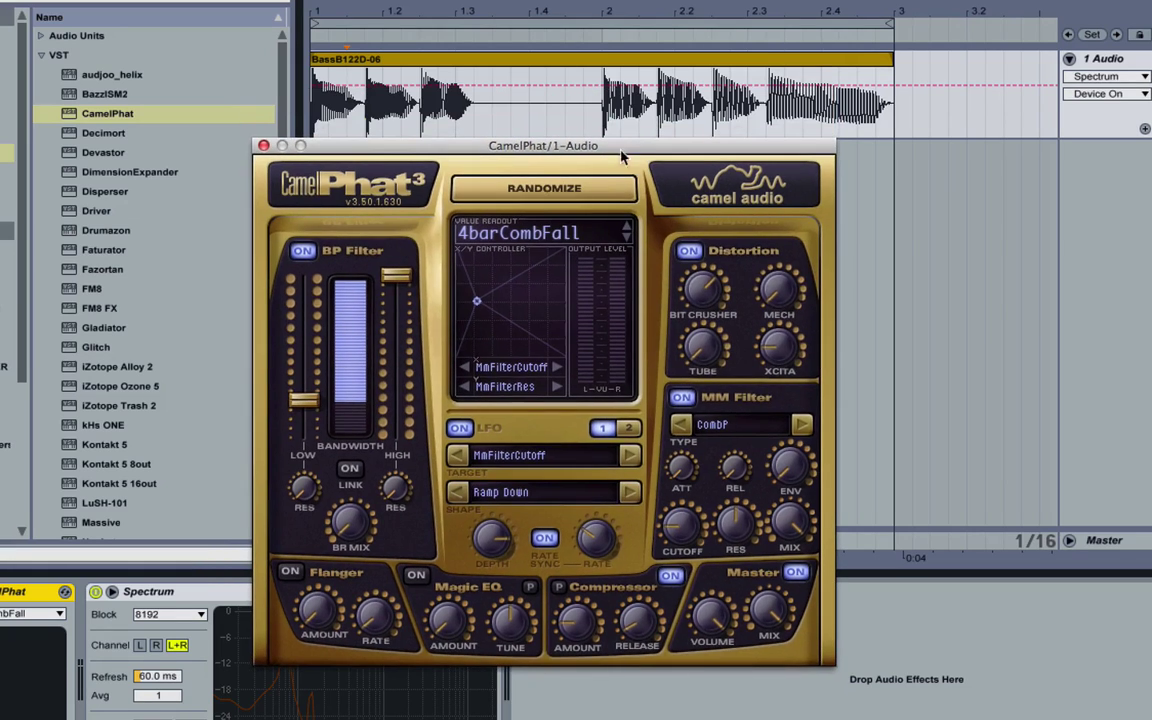
left_click(264, 146)
key("Delete")
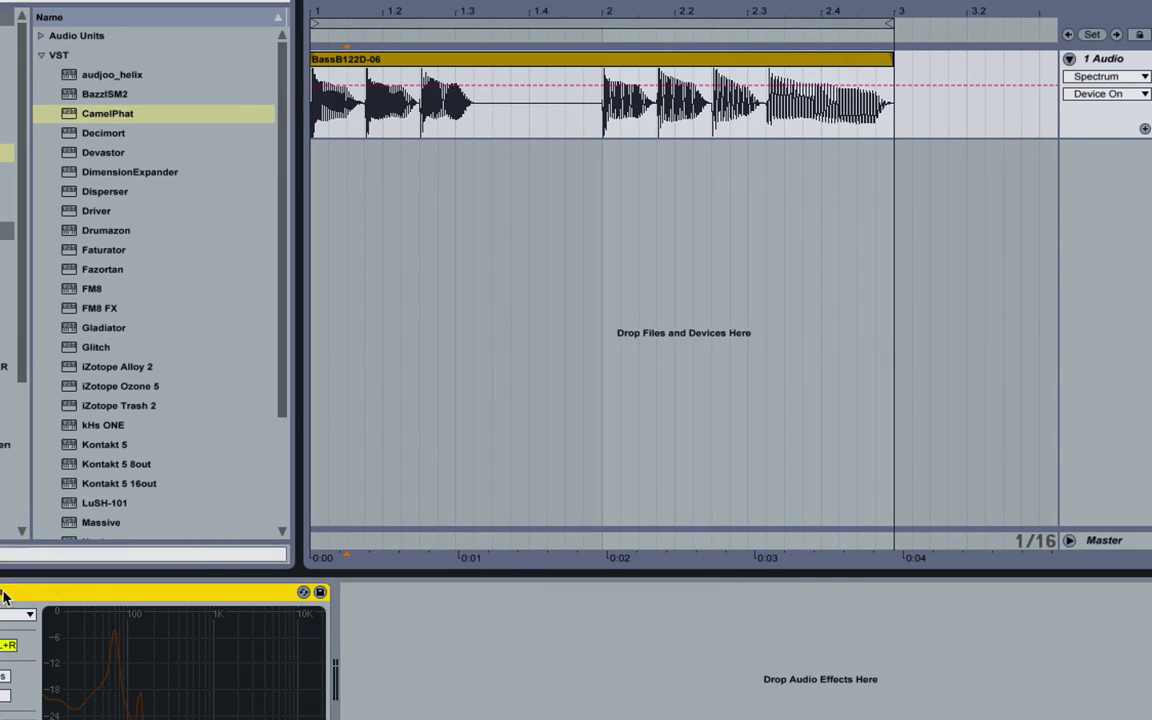
- Play the BassB122D-06 clip without the effect and examine the waveform of its first hit up close
left_click(320, 64)
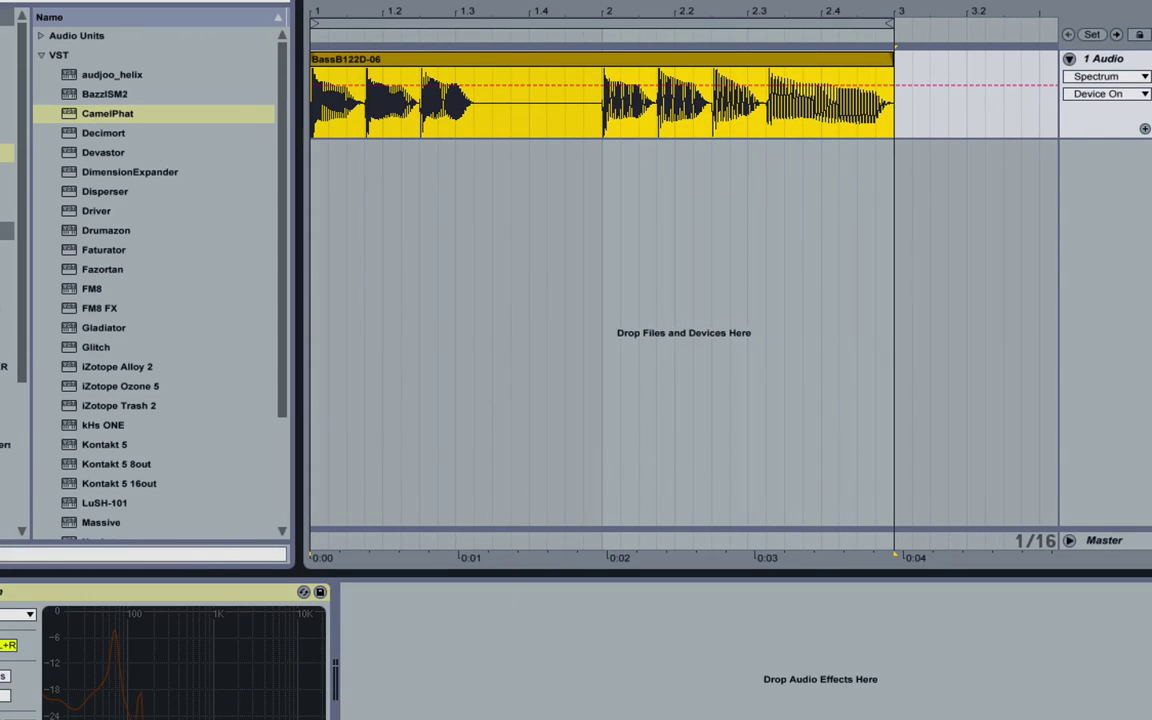
key("space")
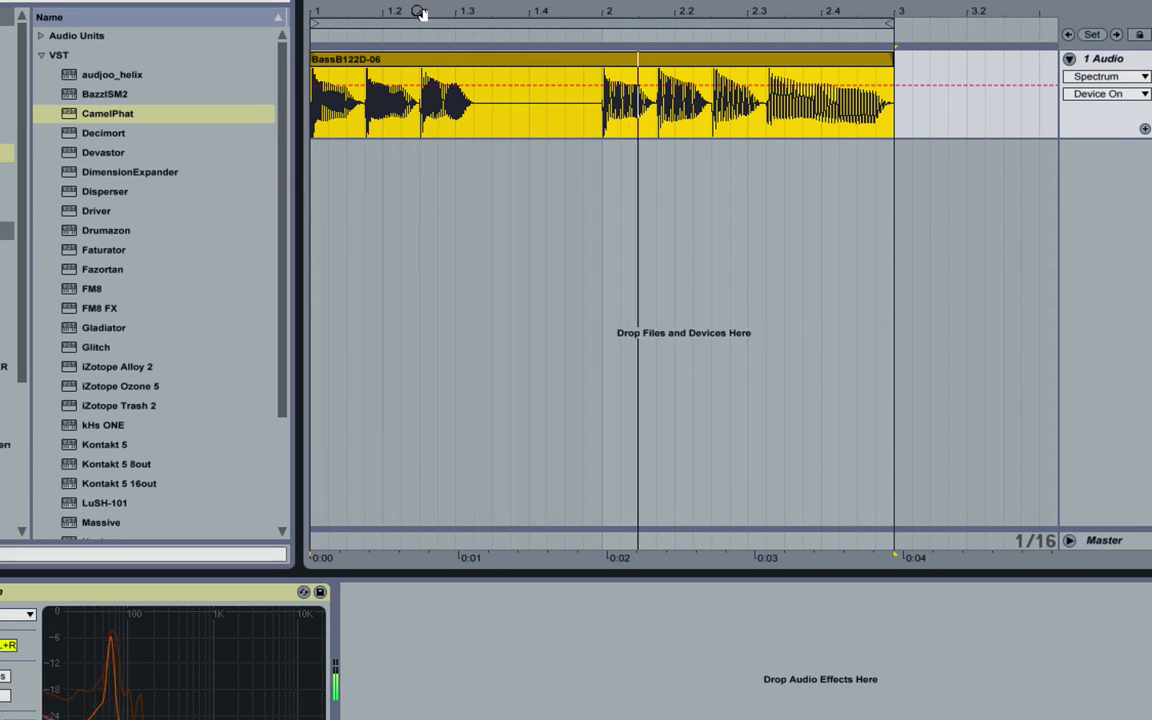
key("space")
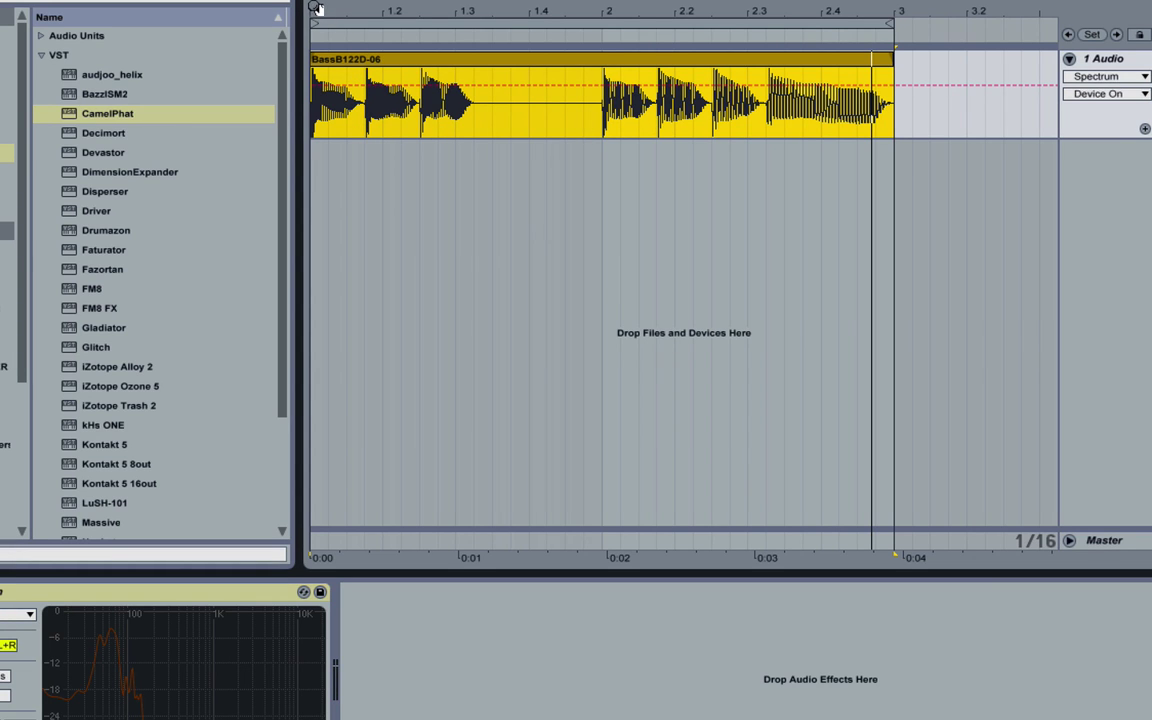
left_click_drag(321, 18, 378, 85)
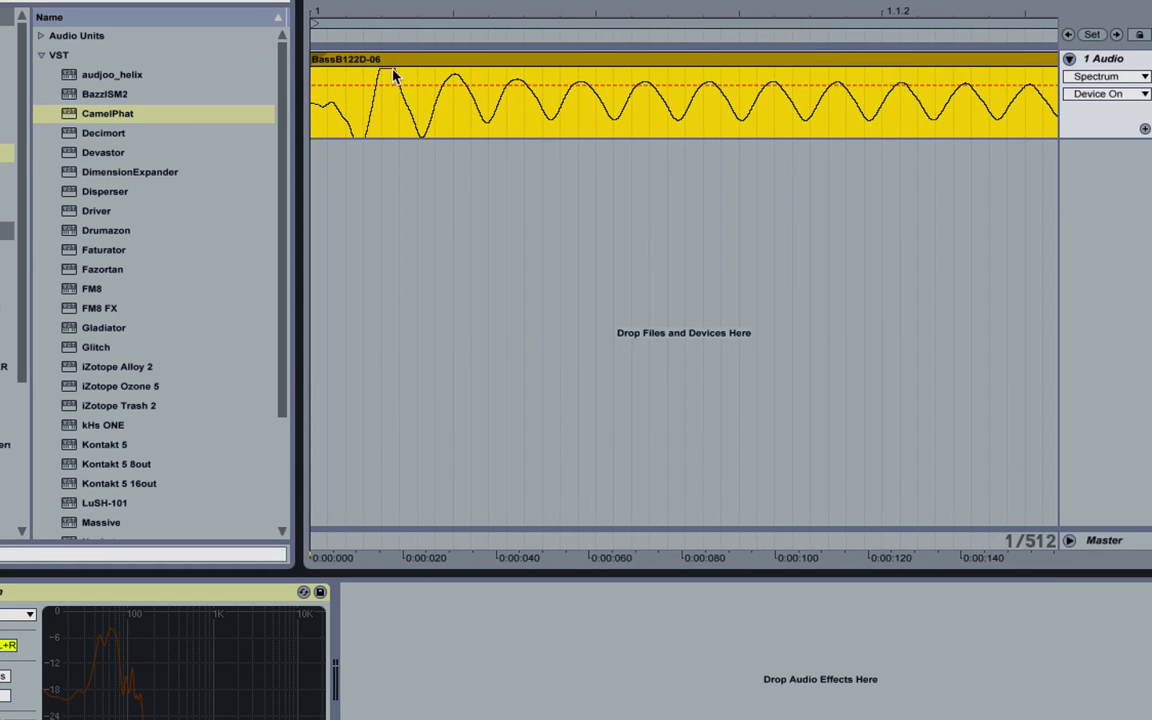
left_click(366, 121)
mouse_move(386, 9)
left_mouse_down()
mouse_move(316, 12)
mouse_move(424, 12)
left_mouse_up()
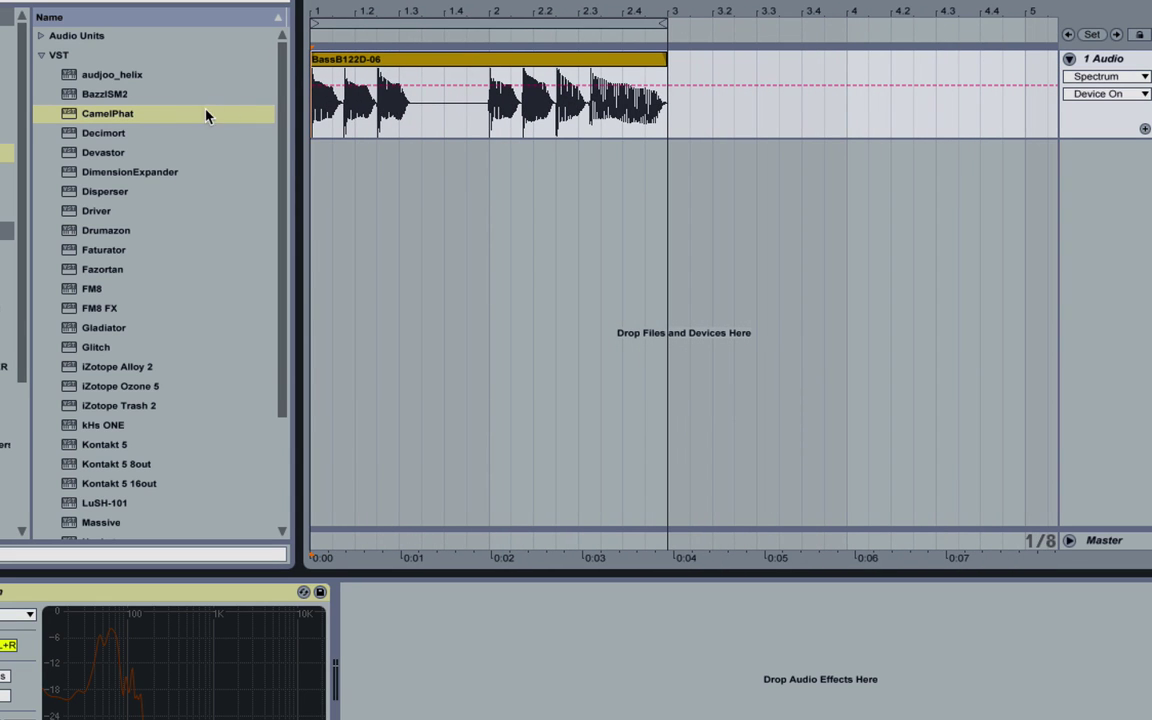
- Load the CamelPhat VST onto the 1 Audio track and reposition its plugin window higher up
left_click(64, 114)
key("Return")
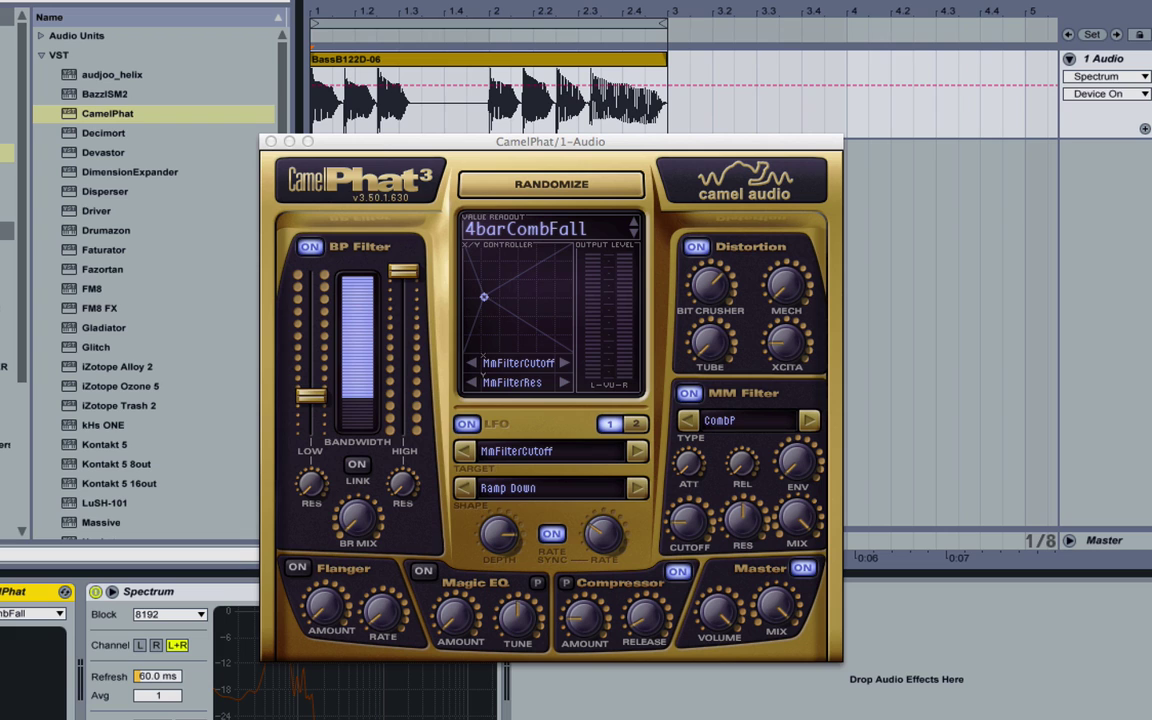
left_click_drag(380, 145, 379, 48)
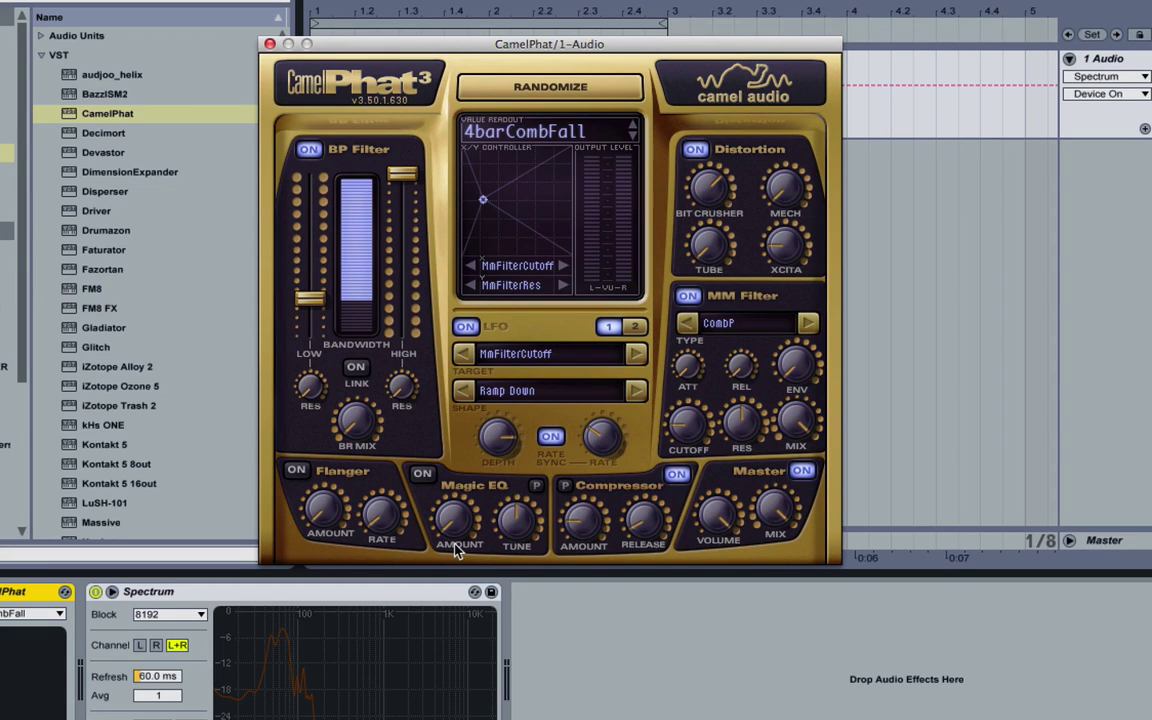
- Clear the current CamelPhat preset to start from a blank patch
mouse_move(580, 525)
left_click(562, 142)
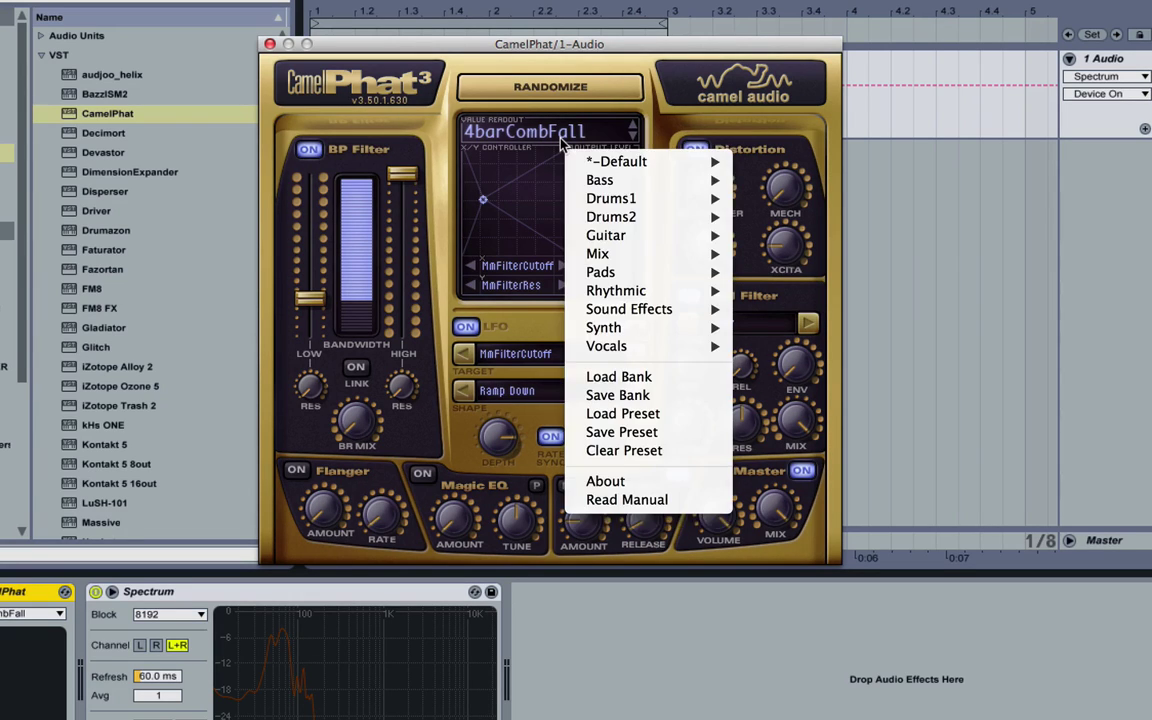
left_click(657, 452)
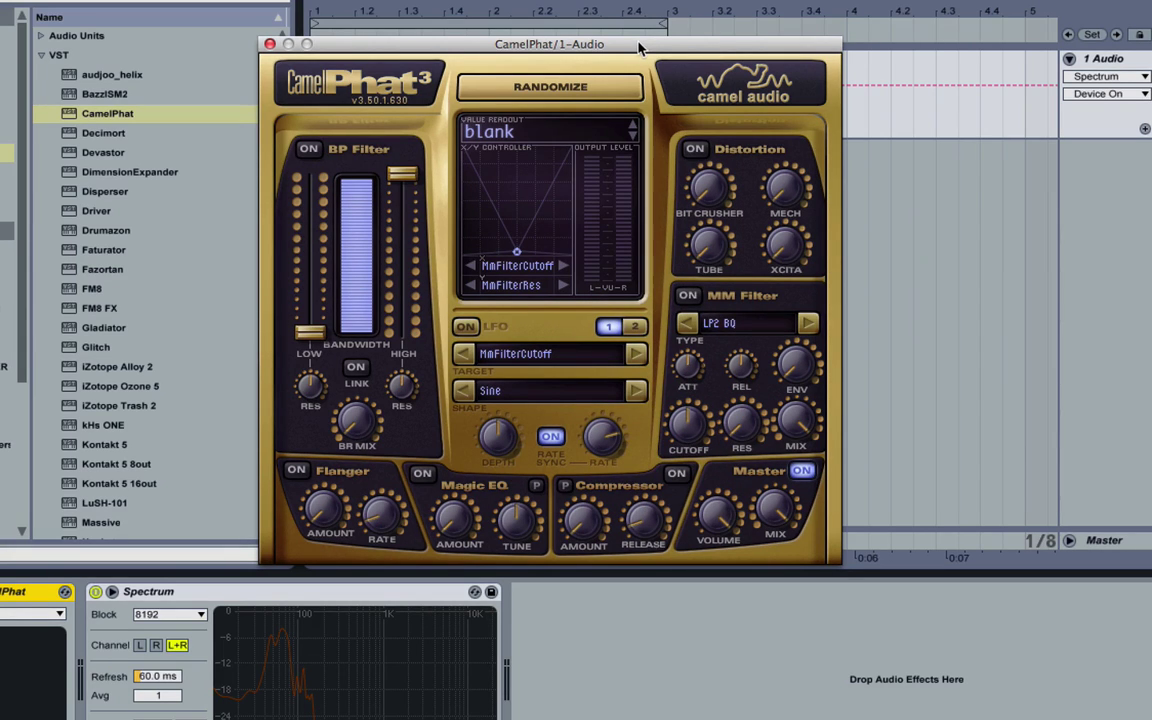
- Browse CamelPhat's preset categories, including Default, Bass, Mix and Rhythmic, without loading a preset
left_click_drag(638, 47, 643, 68)
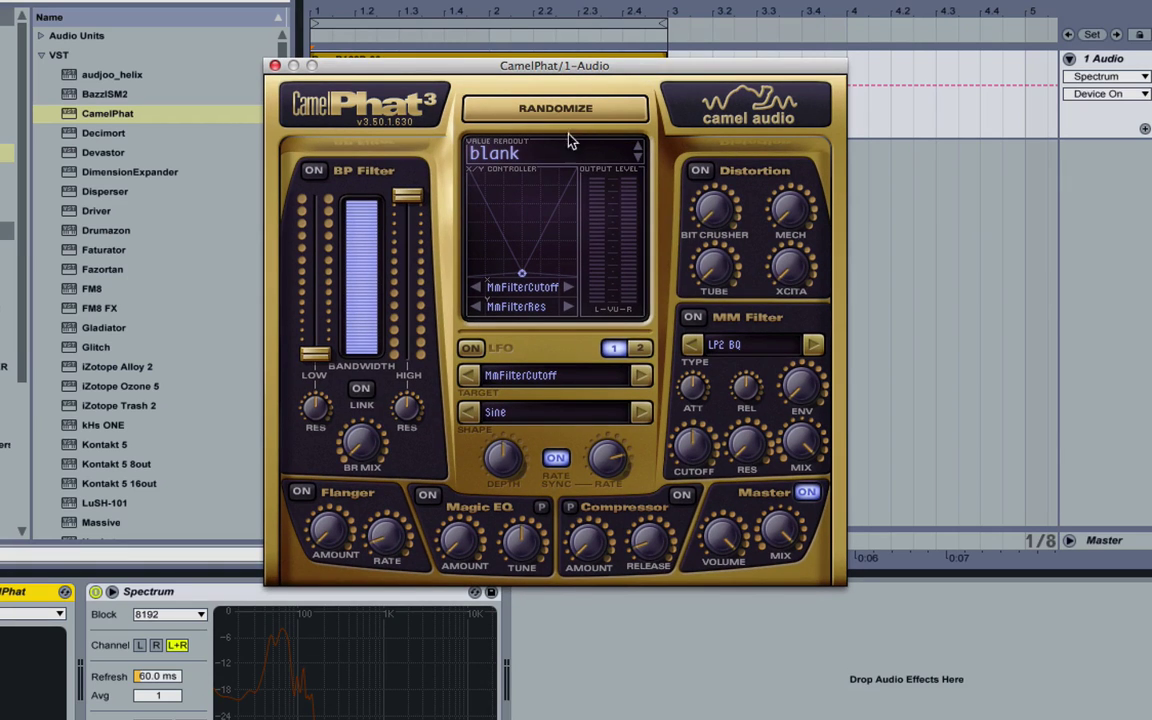
left_click(566, 152)
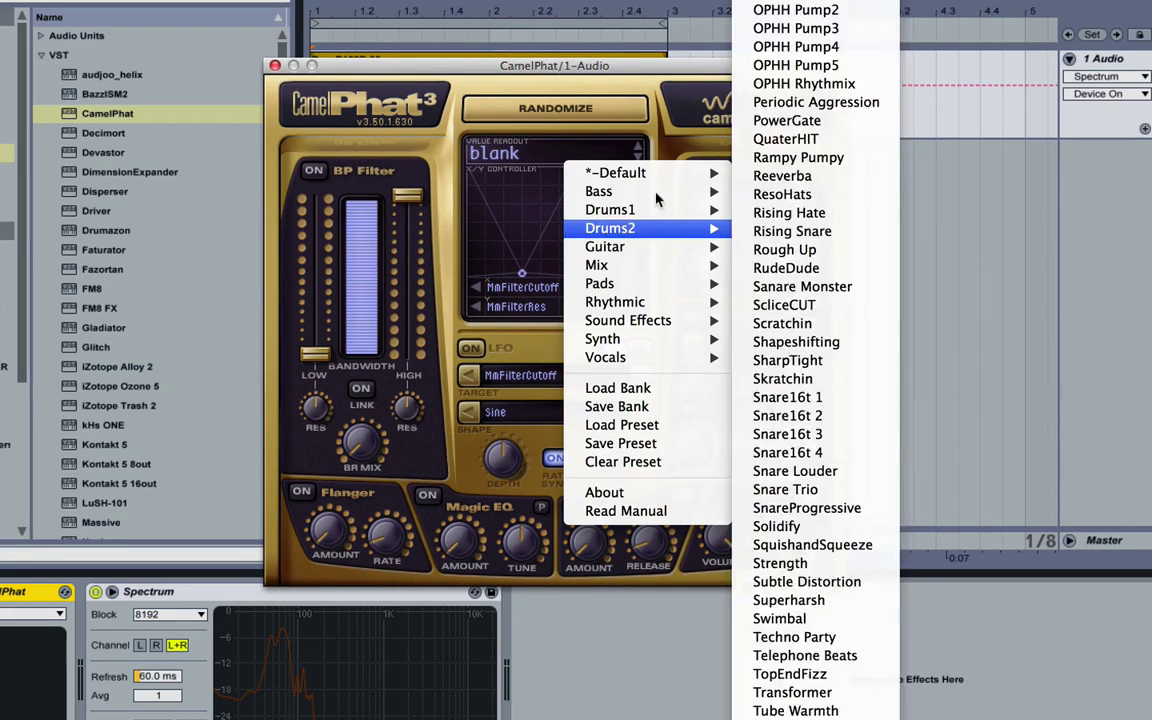
mouse_move(657, 198)
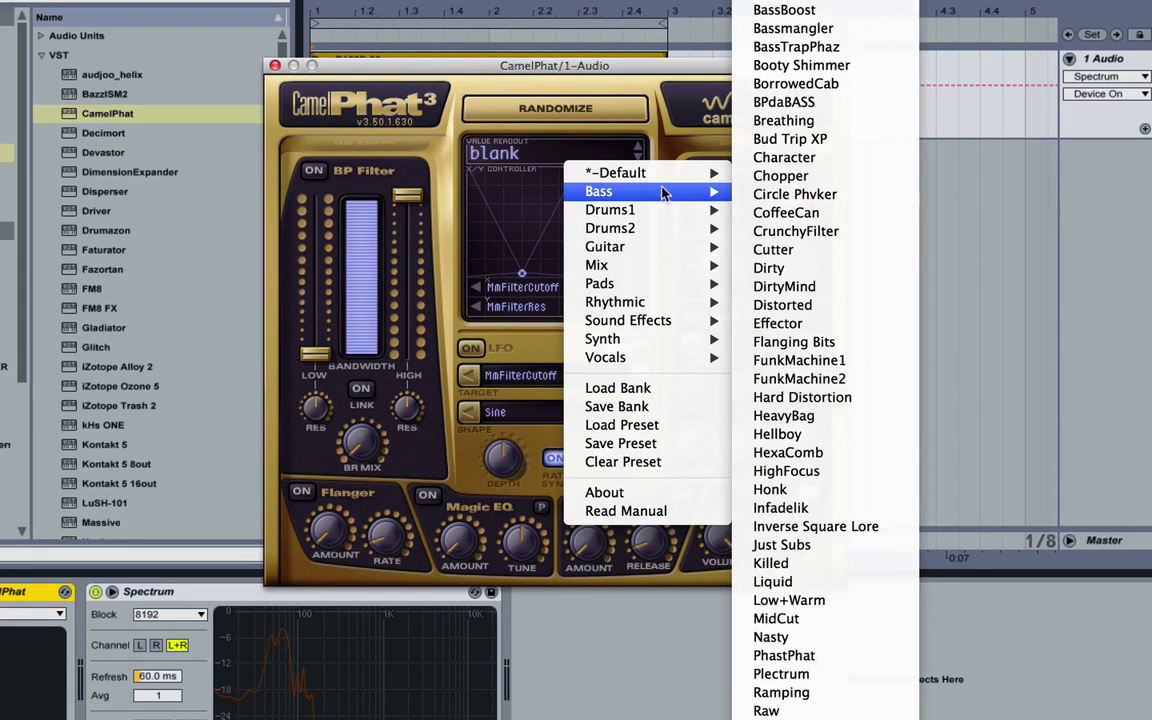
scroll(775, 212, "down", 8)
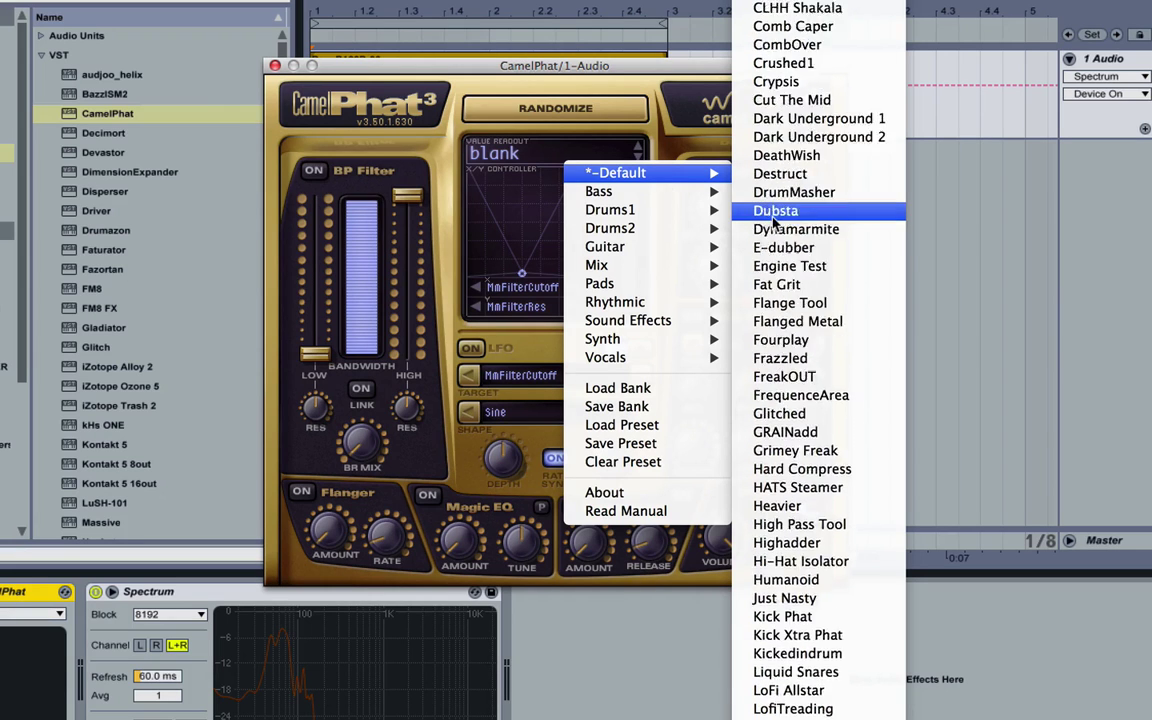
scroll(775, 212, "up", 8)
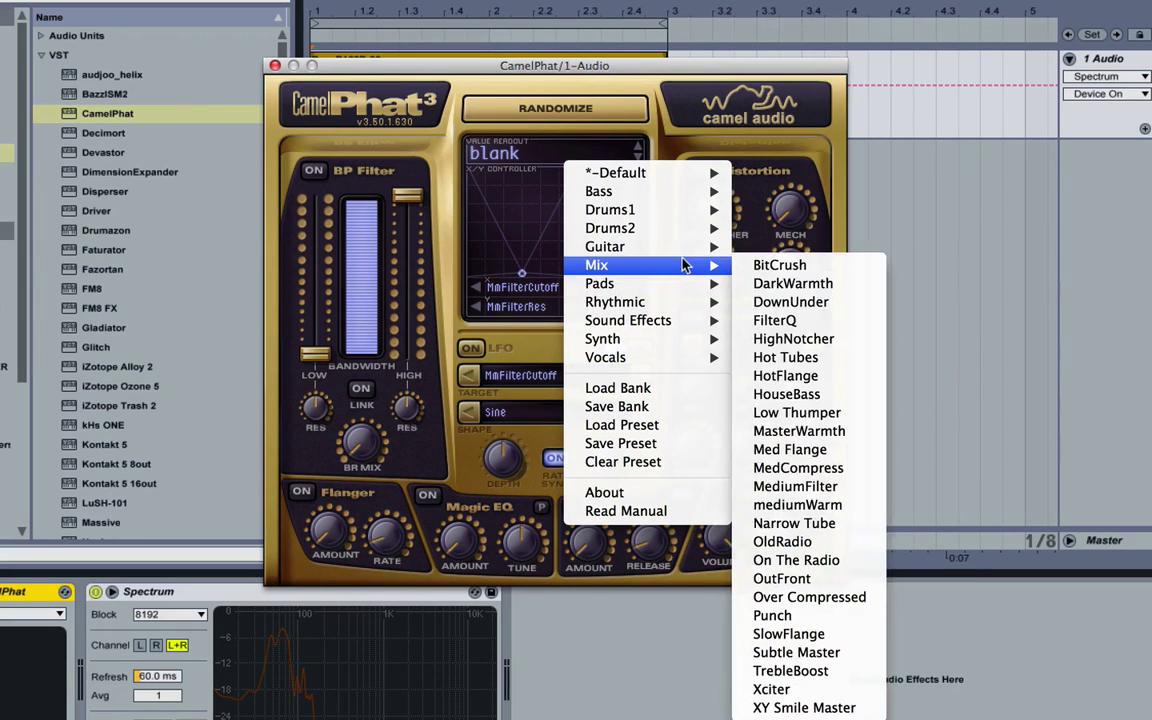
mouse_move(685, 366)
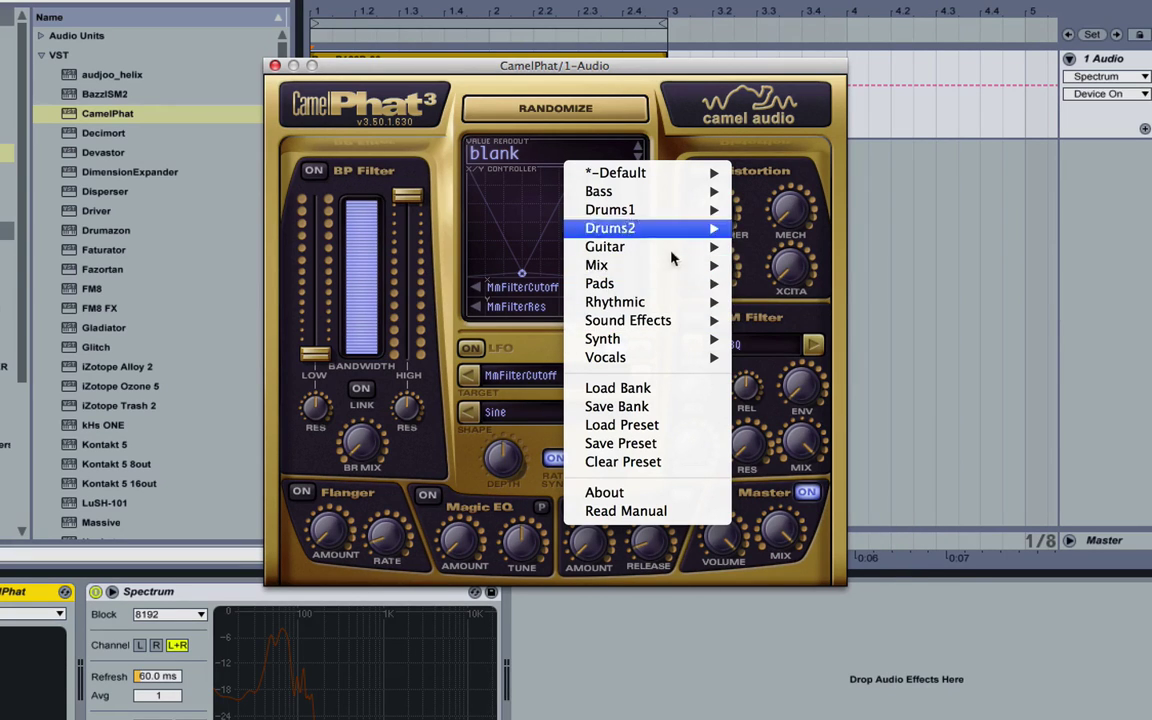
mouse_move(663, 307)
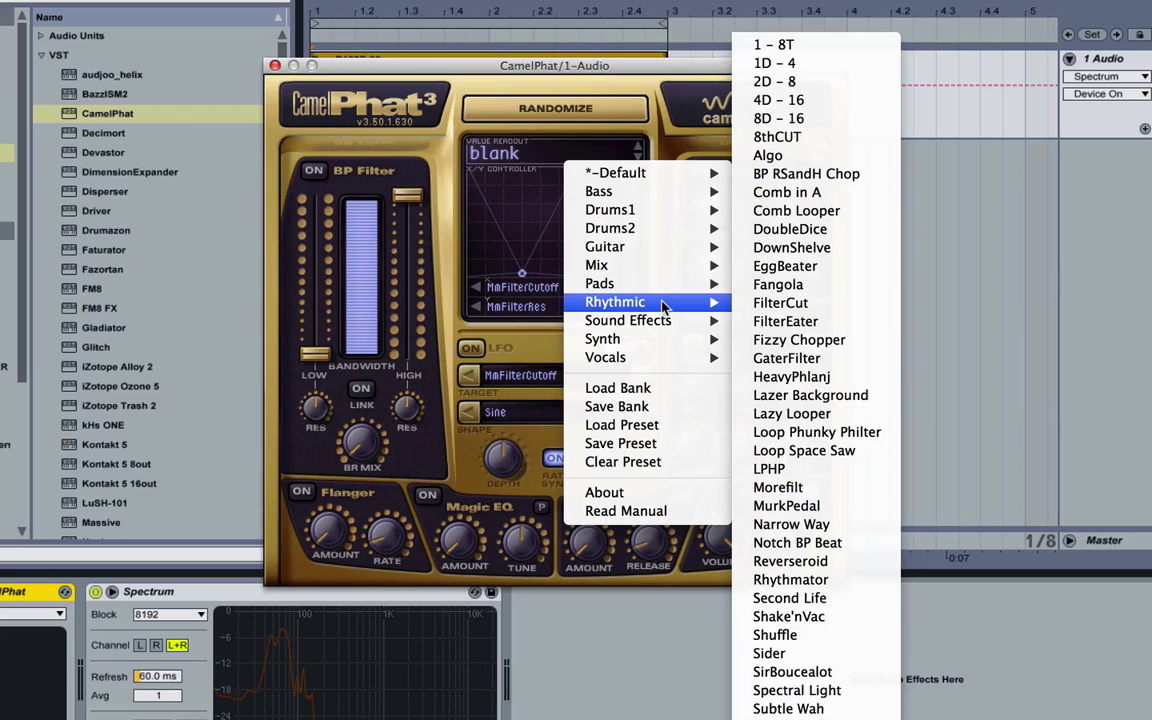
left_click(462, 100)
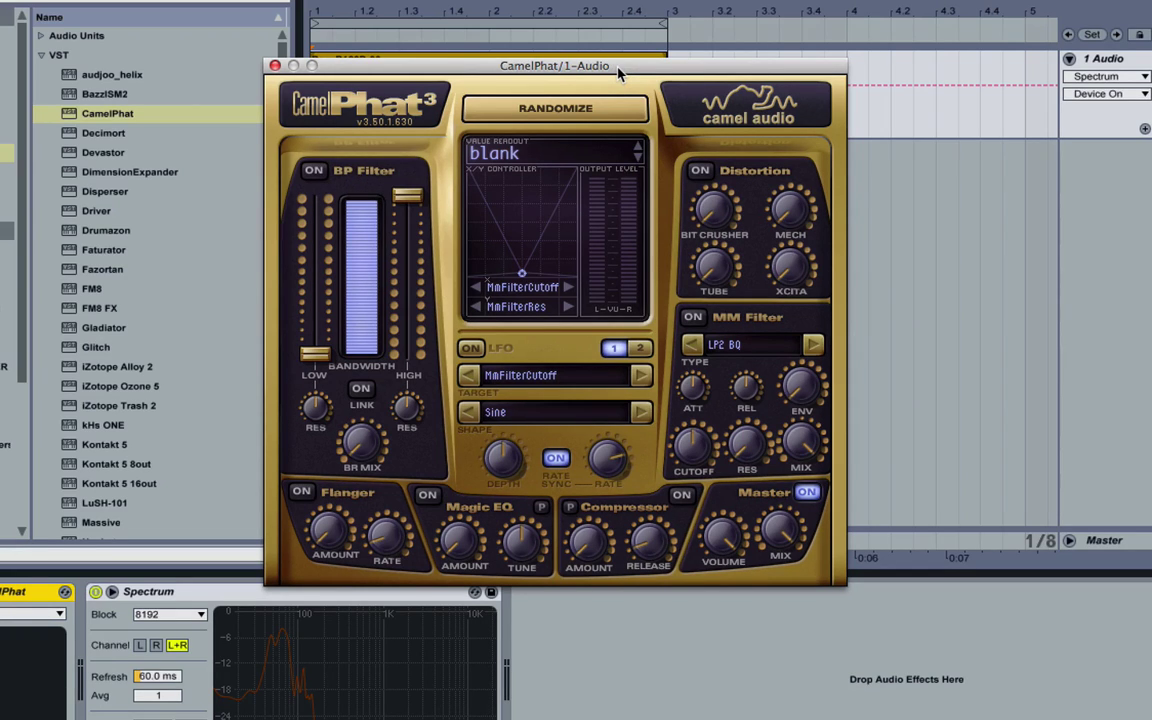
- Switch CamelPhat's Compressor module on and back off
left_click_drag(619, 72, 589, 56)
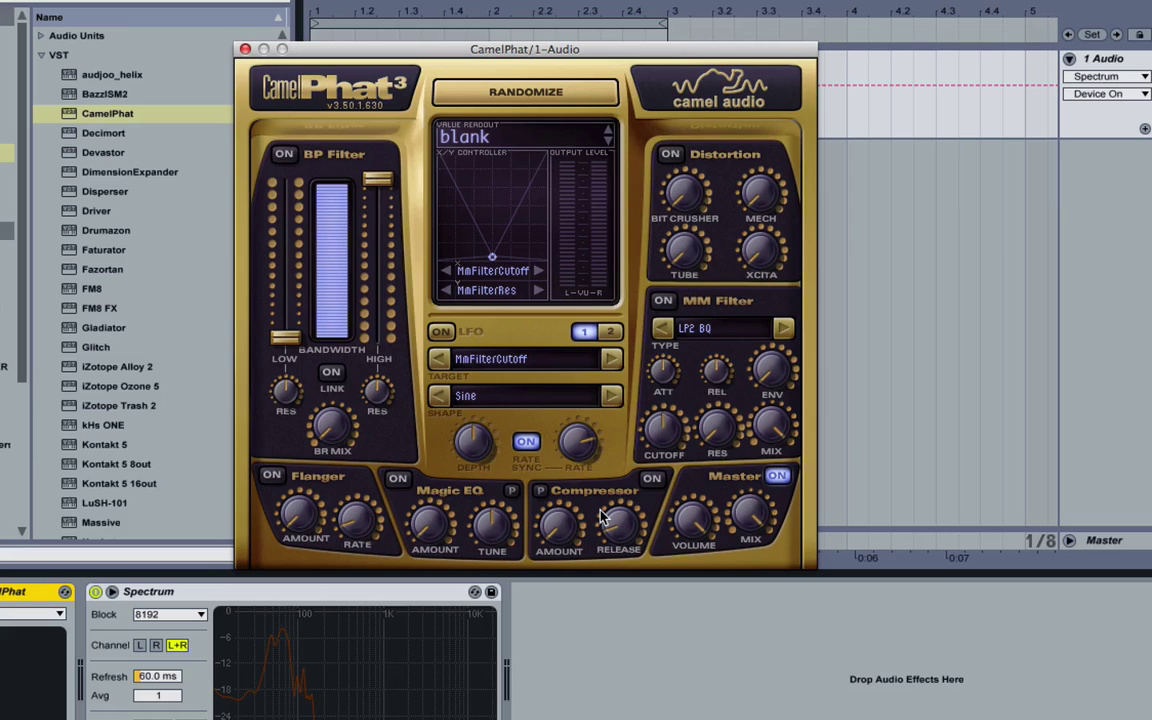
left_click(651, 481)
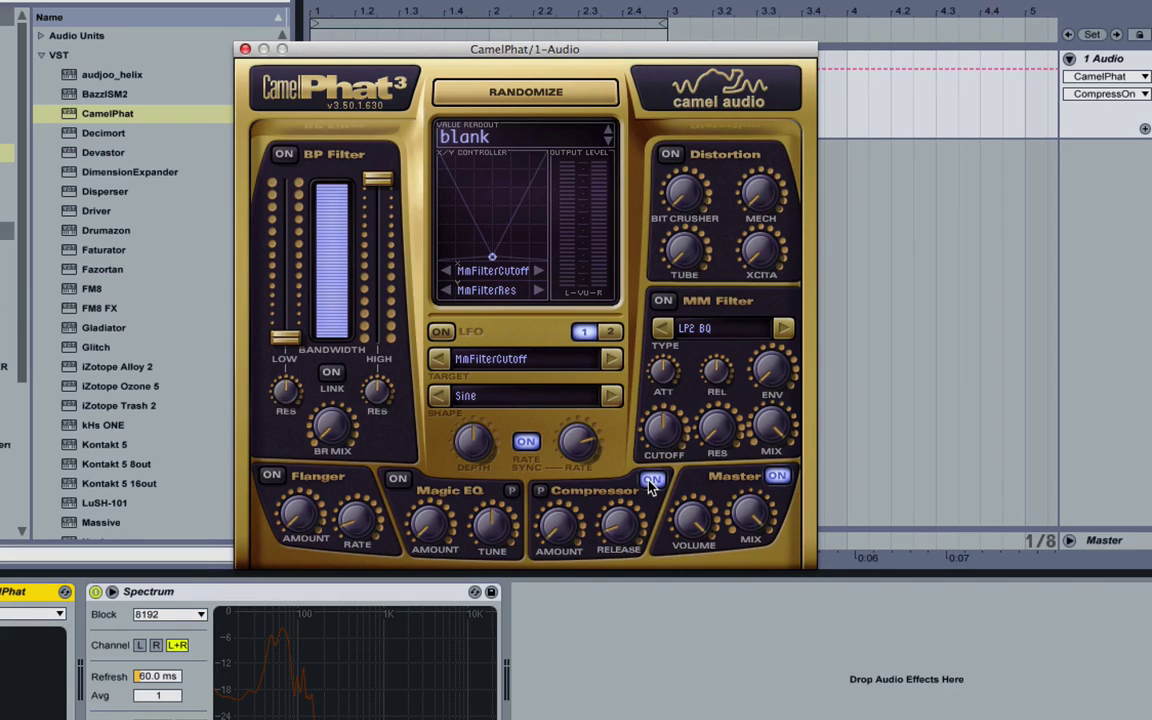
left_click(651, 481)
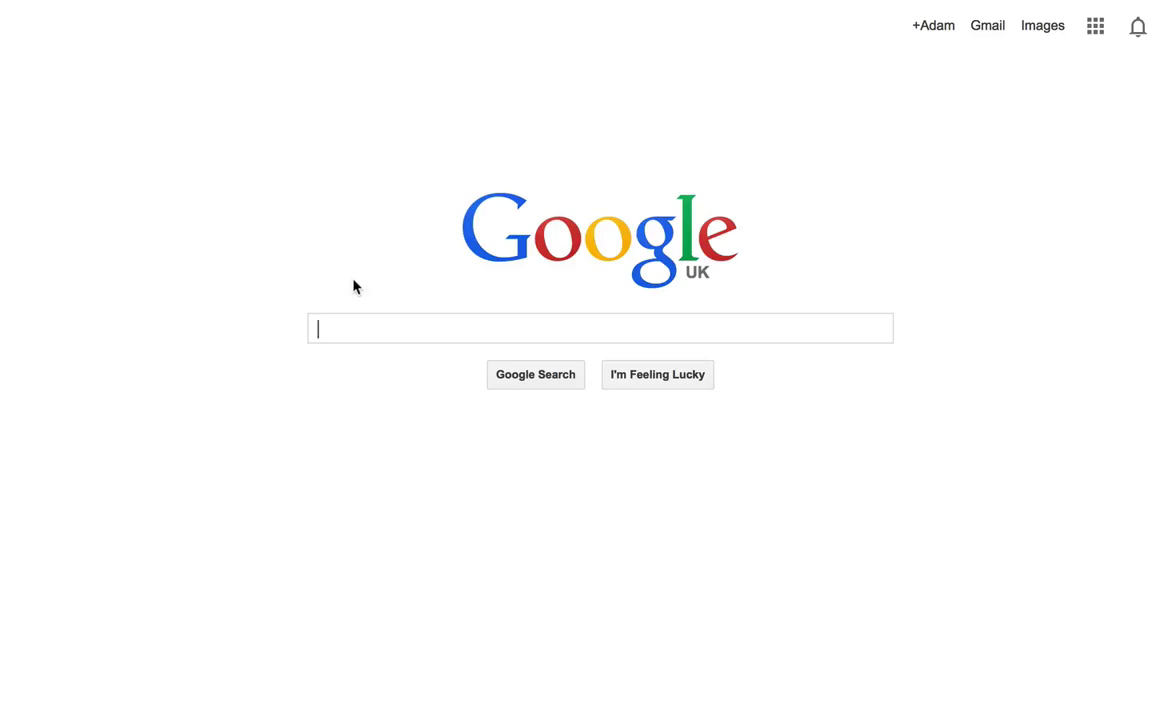
- Switch to the web browser and search Google for "camel phat manual"
type("camel phat a")
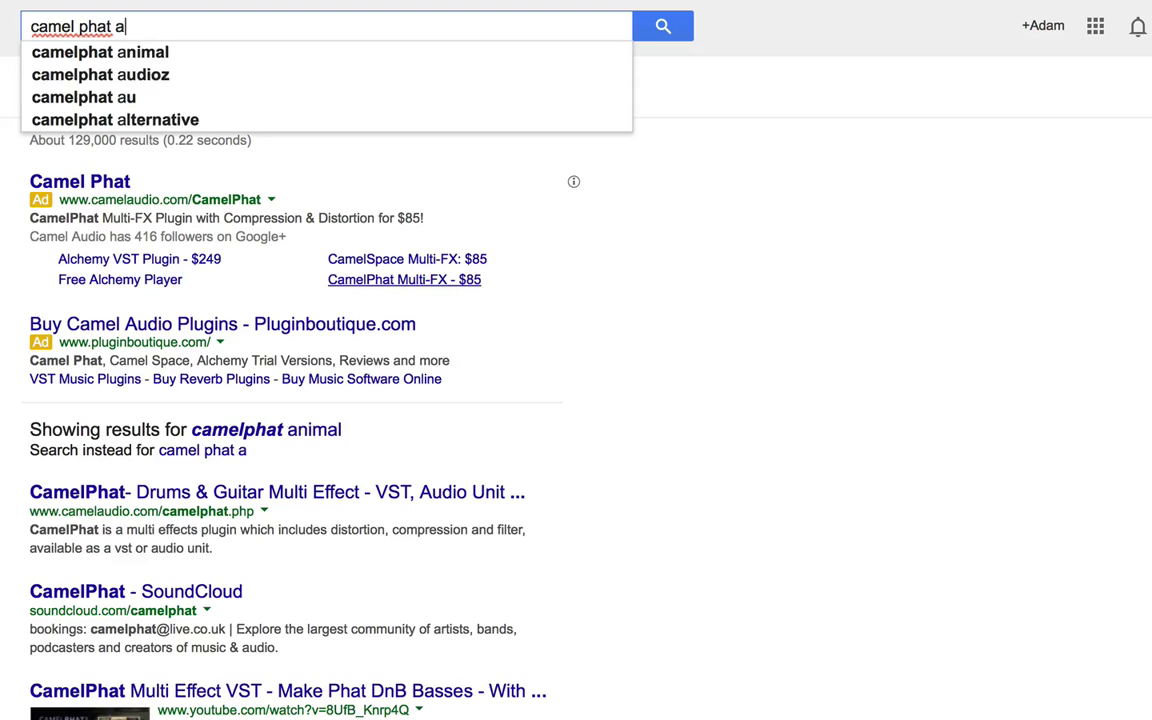
key("BackSpace")
type("manual")
key("Return")
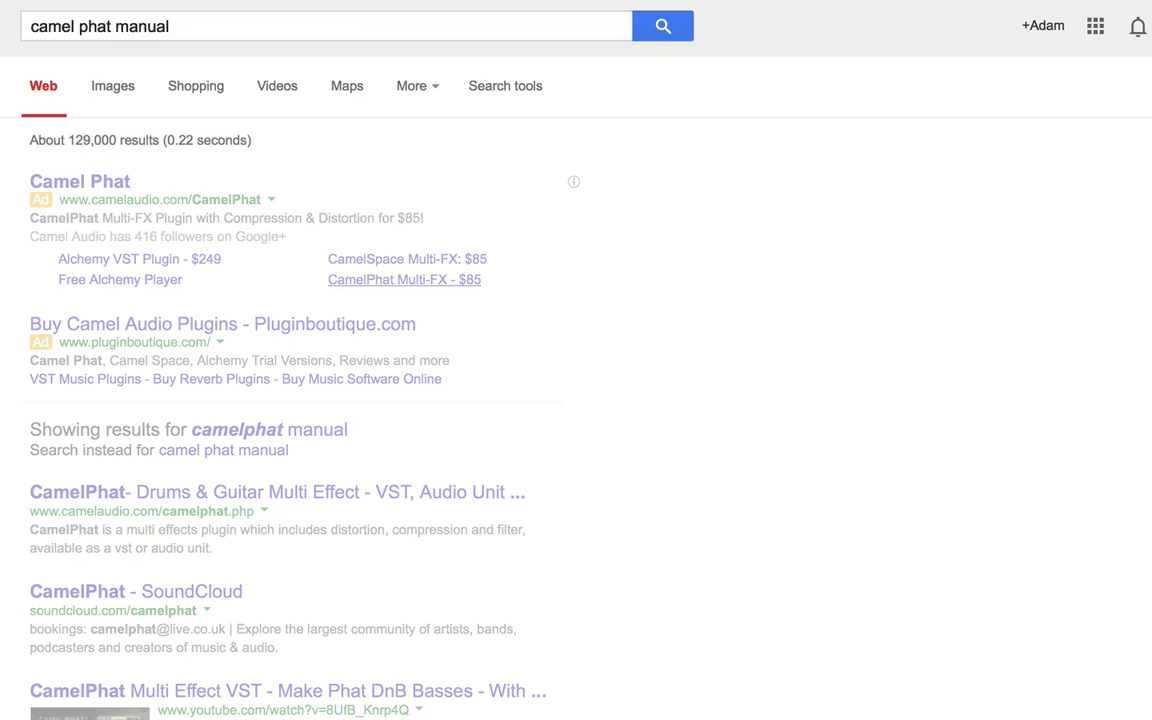
- Open the CamelPhat 3 user manual and skim from its cover and contents to the MM Filter types and parameters
left_click(143, 270)
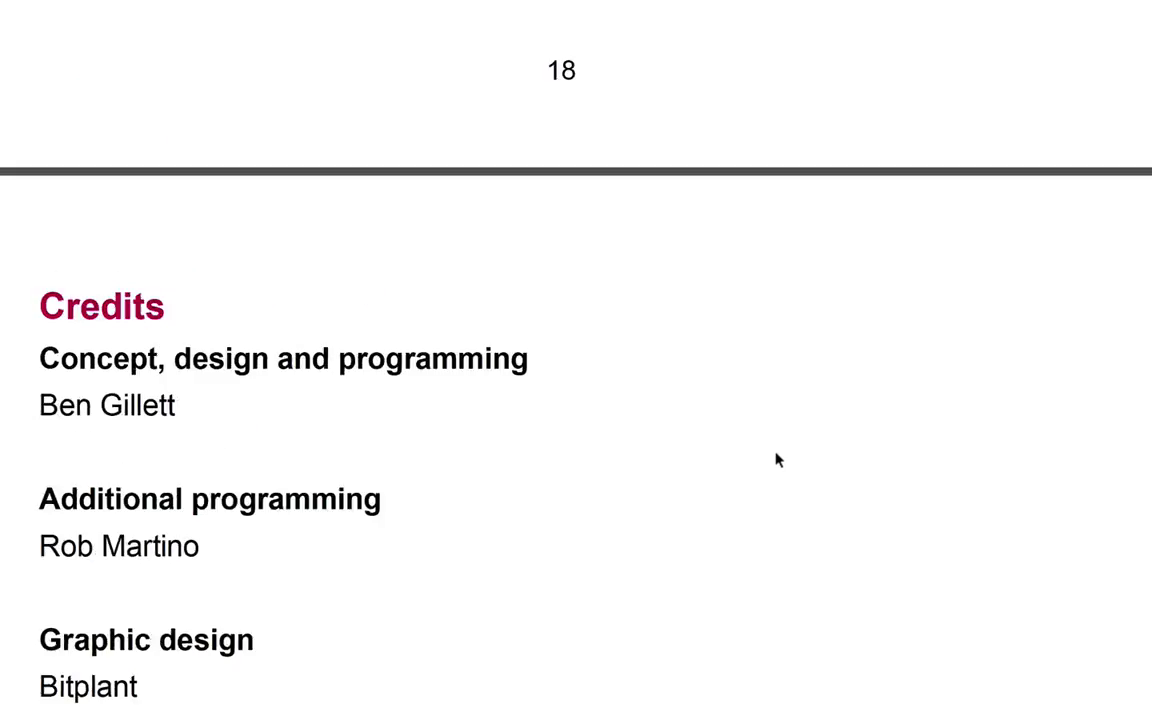
scroll(776, 459, "up", 20)
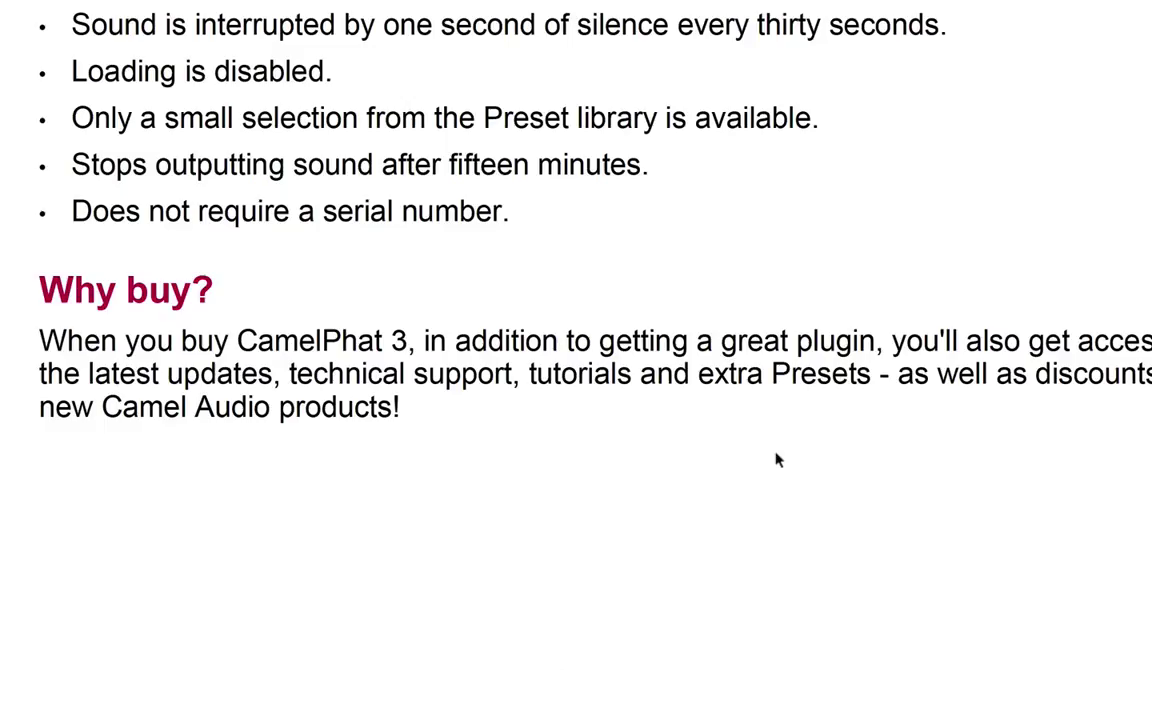
scroll(777, 460, "up", 20)
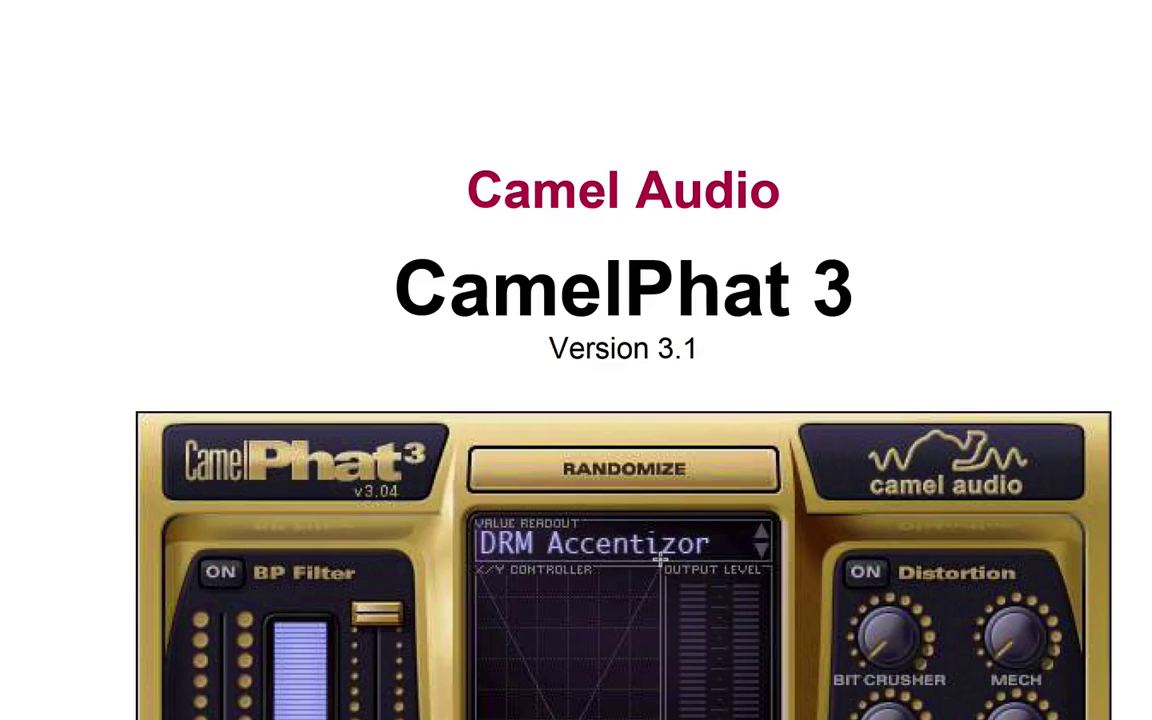
scroll(781, 323, "down", 15)
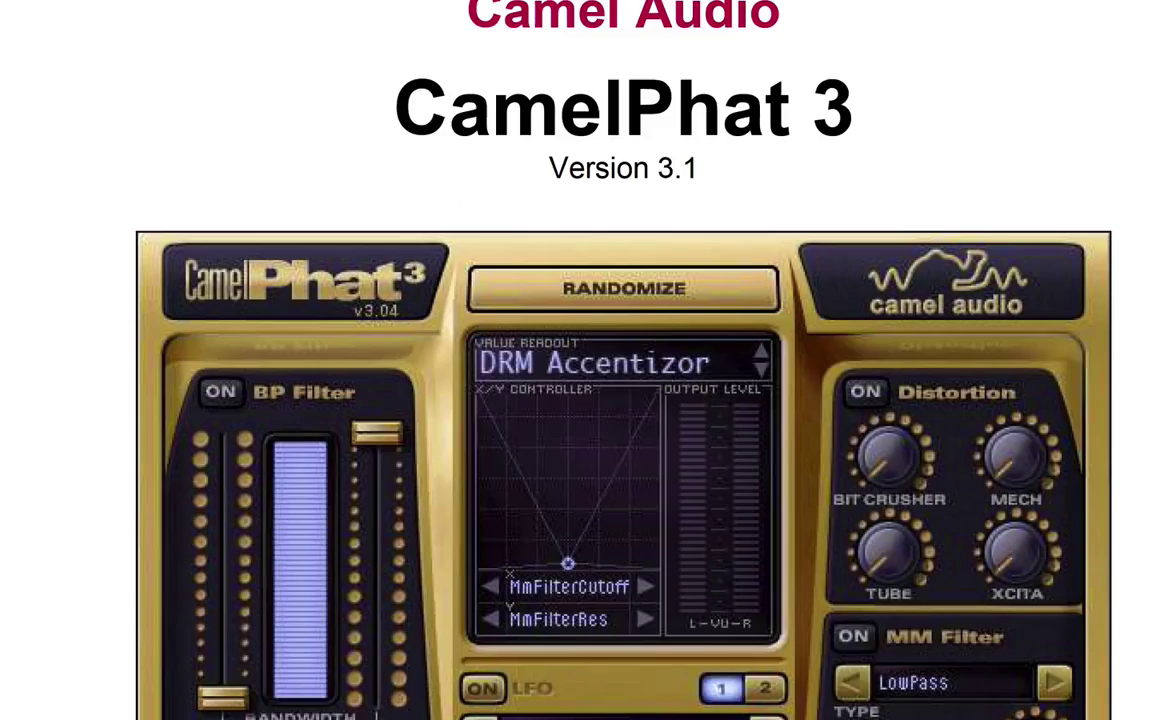
scroll(576, 360, "down", 10)
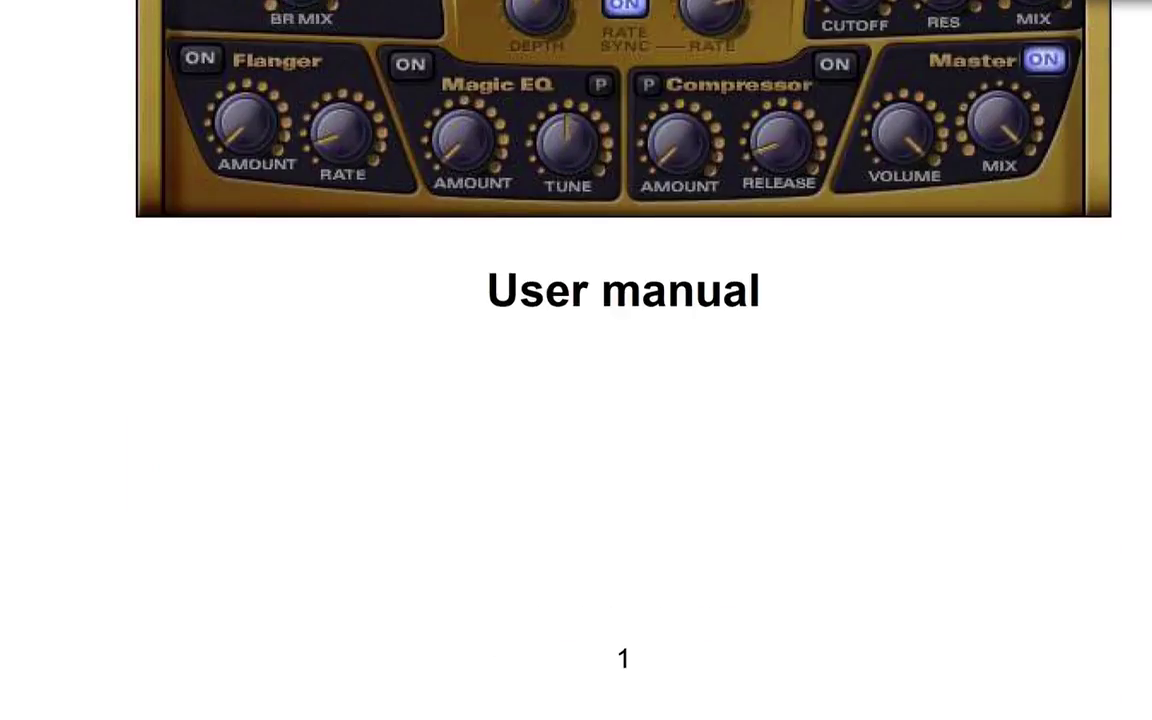
scroll(576, 360, "down", 15)
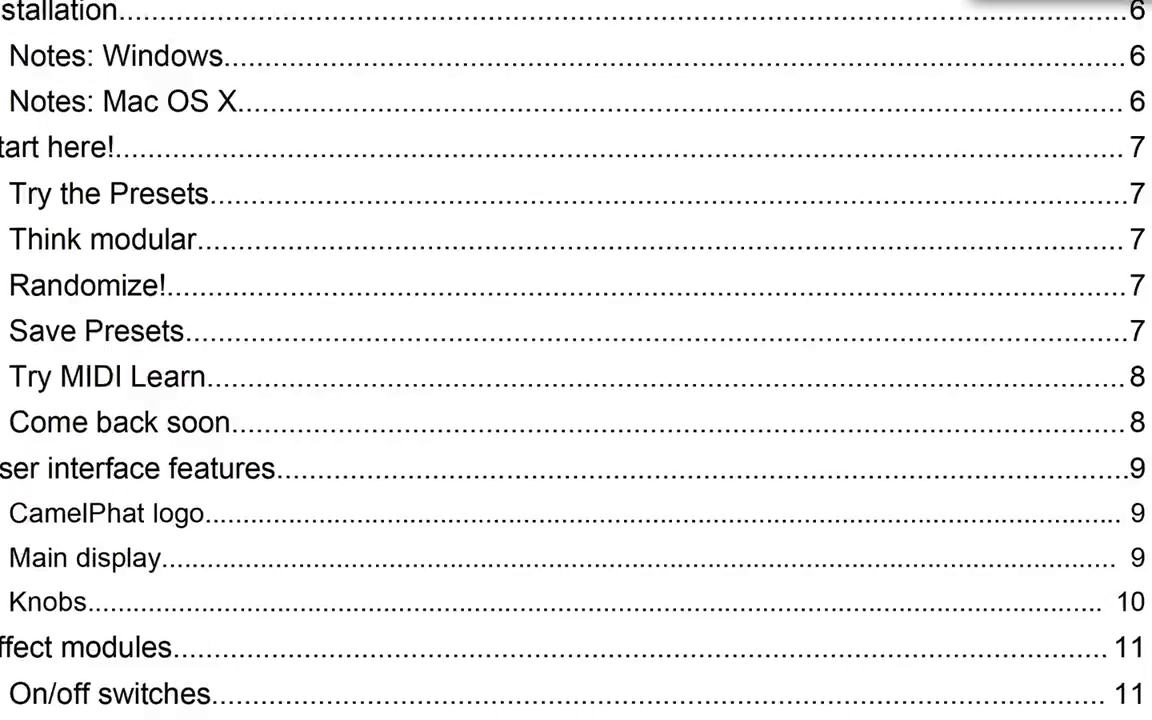
scroll(733, 470, "down", 20)
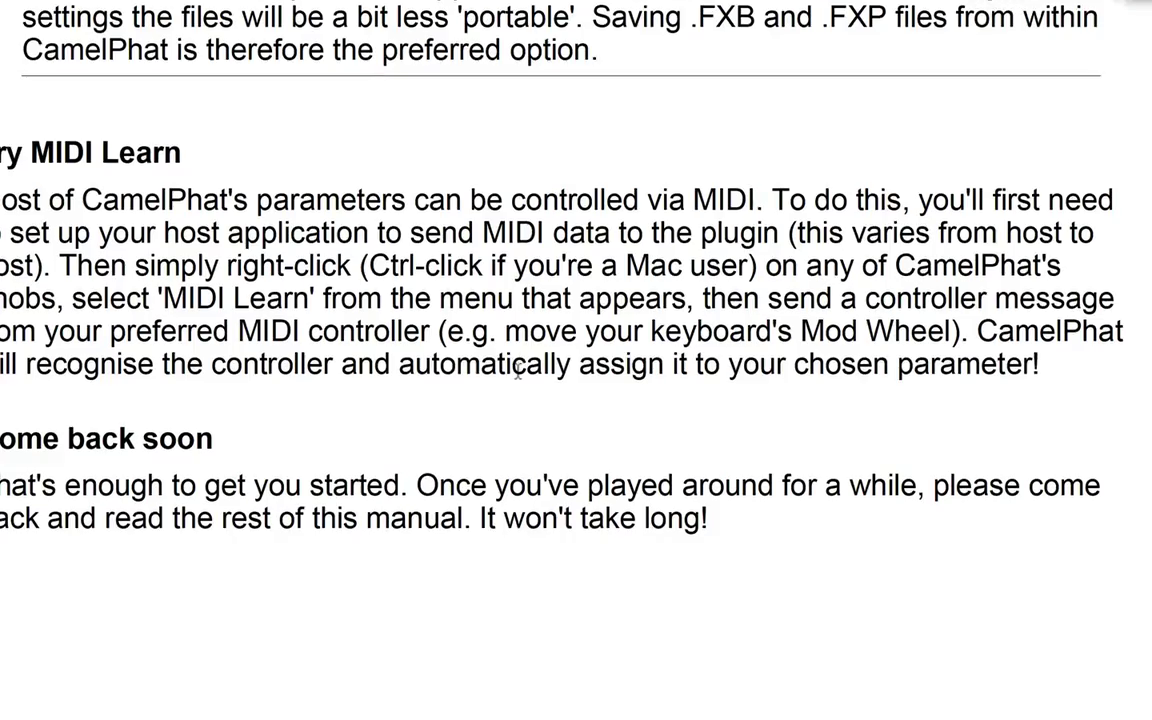
scroll(519, 377, "down", 20)
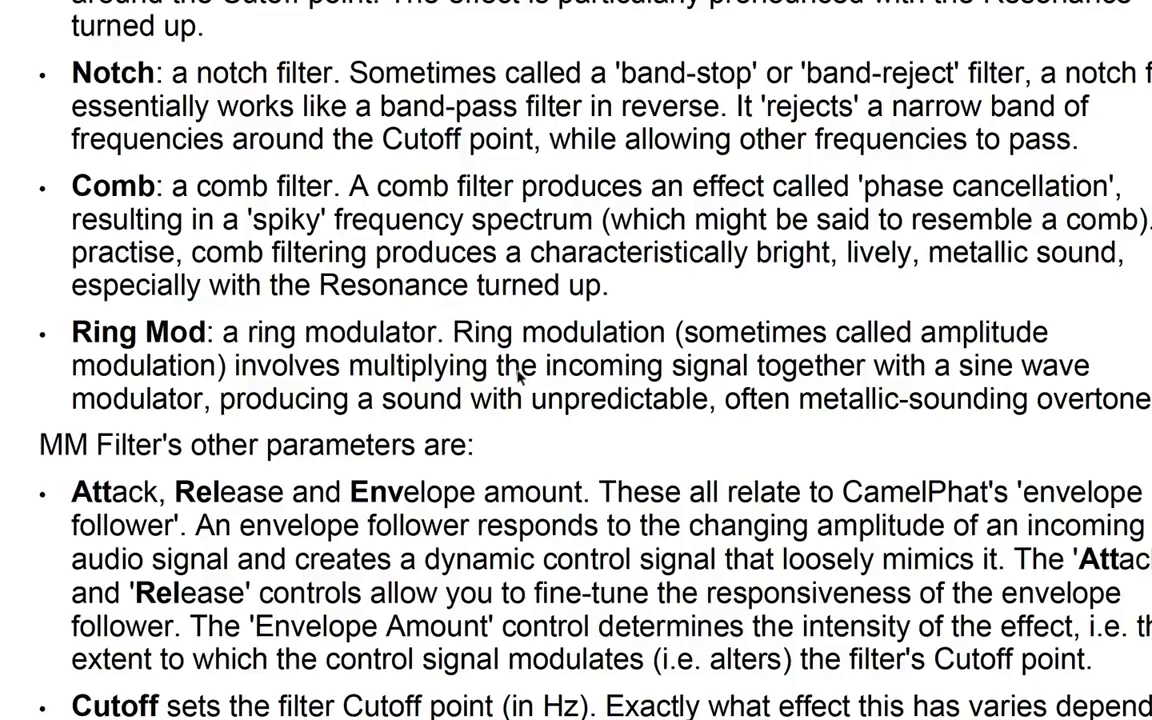
- Skim the CamelPhat manual to the Effect modules section and examine its signal flow diagram and the BP Filter description
scroll(519, 377, "up", 20)
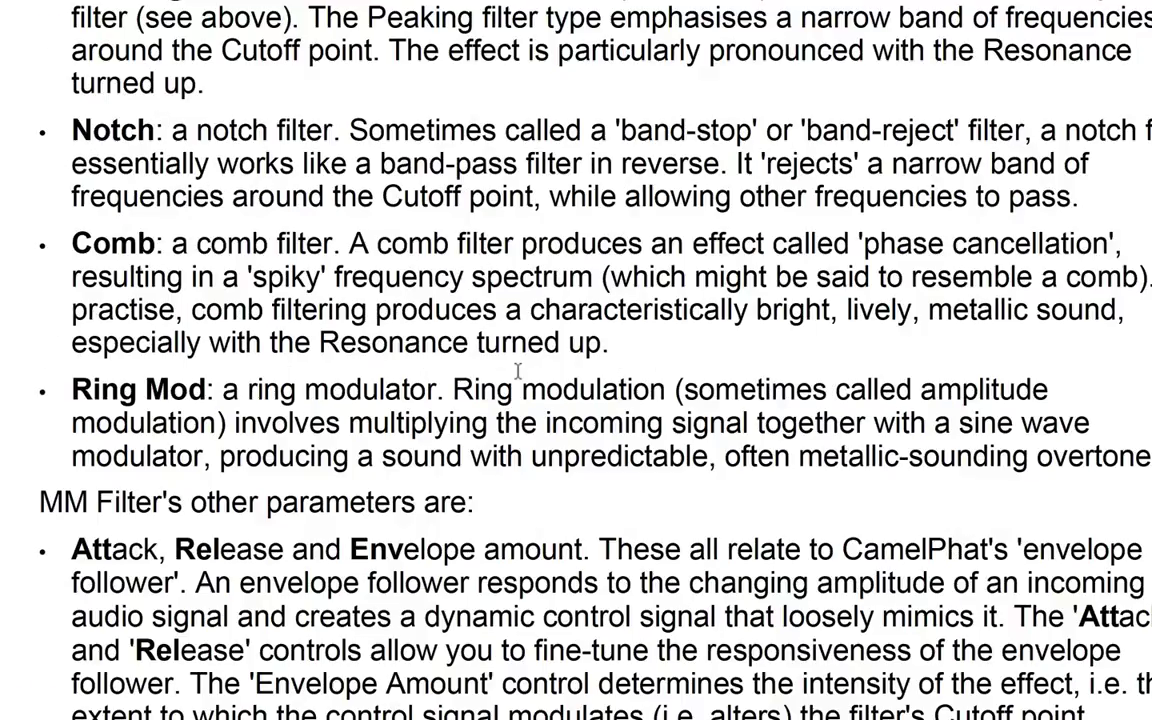
scroll(519, 377, "up", 5)
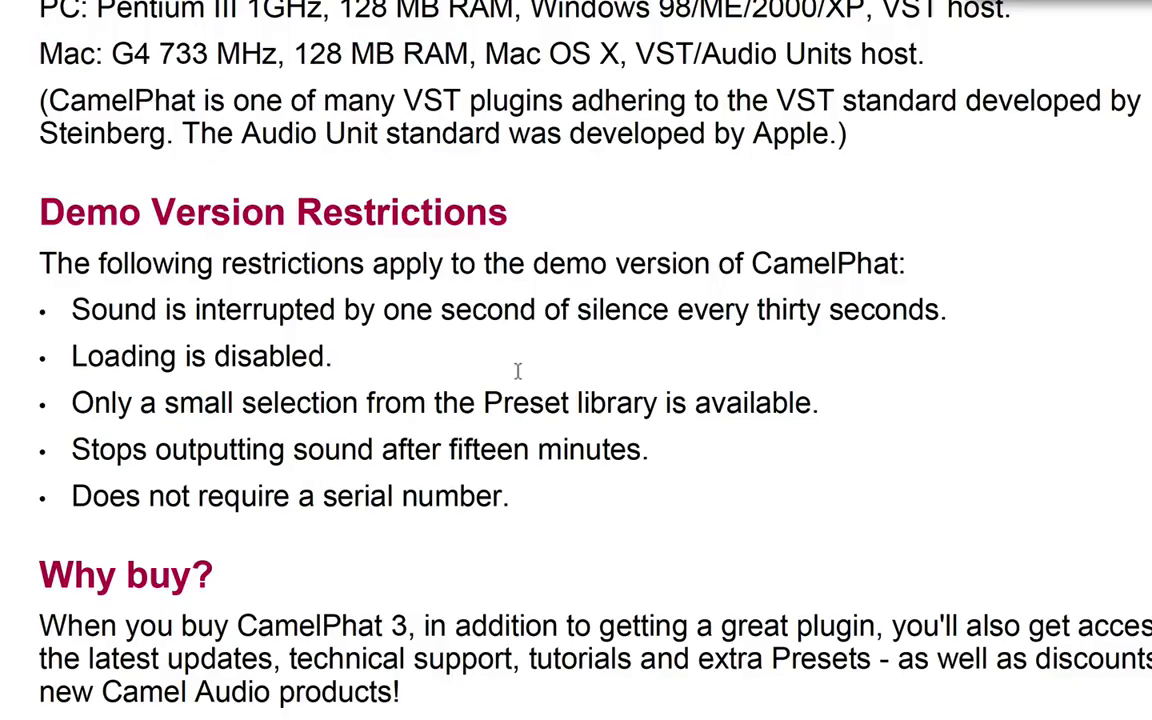
scroll(518, 375, "down", 20)
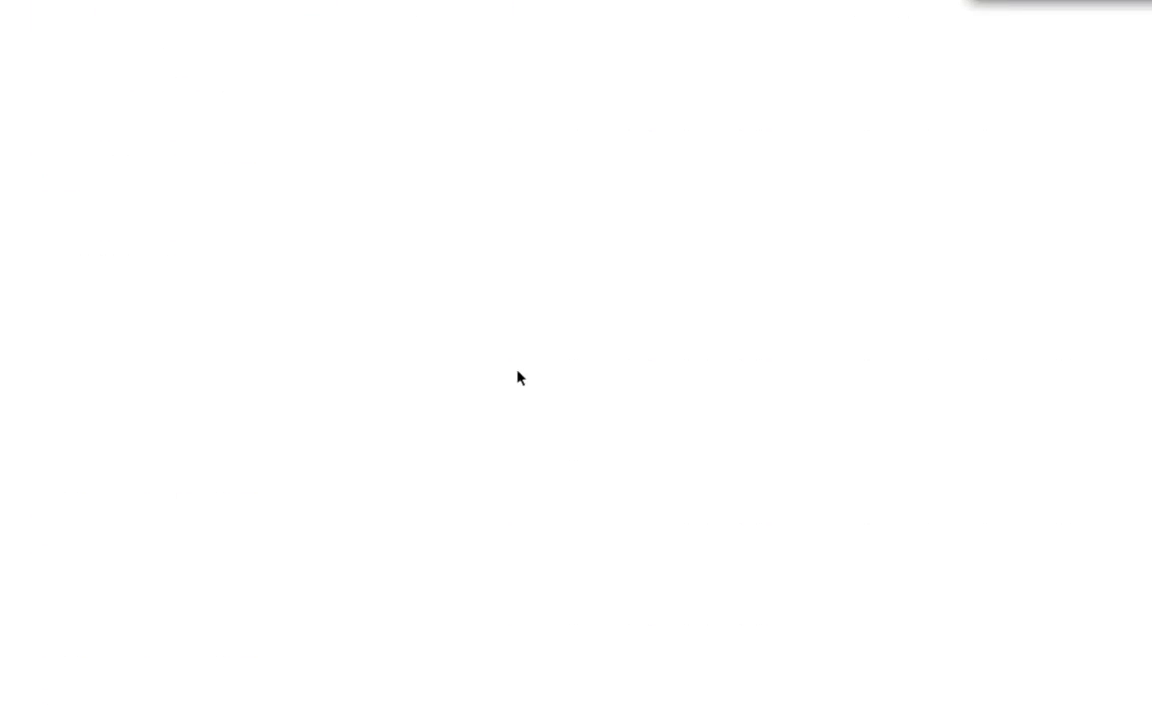
scroll(519, 377, "down", 20)
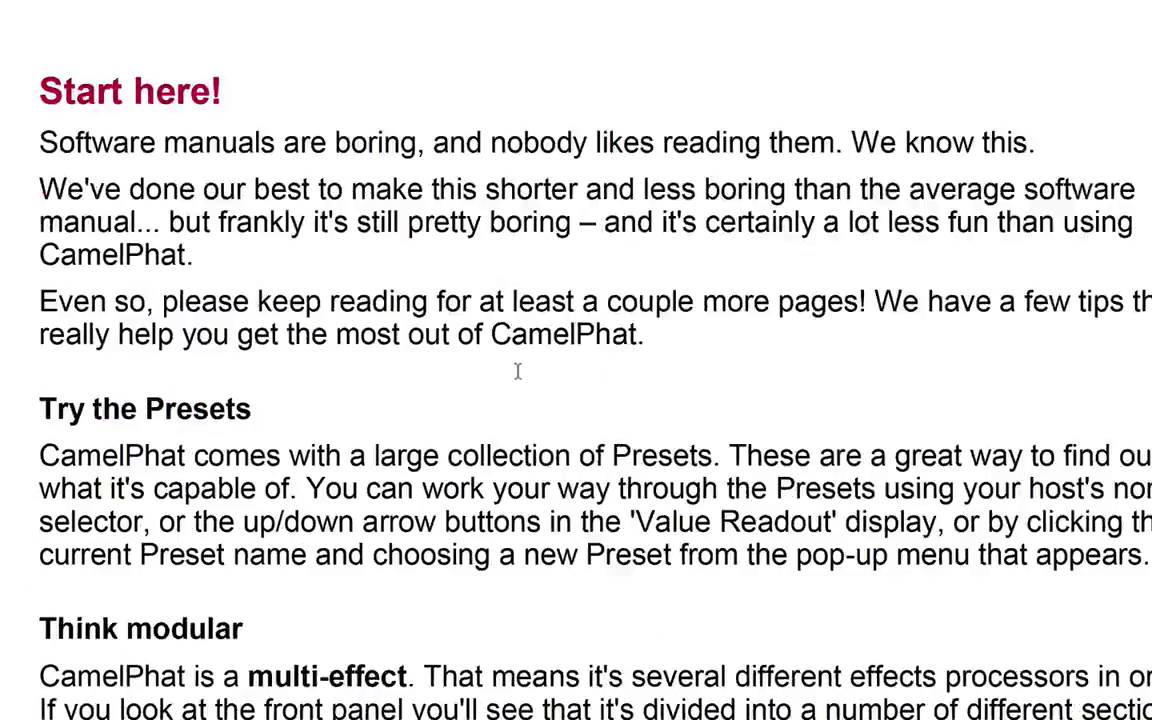
scroll(519, 371, "down", 20)
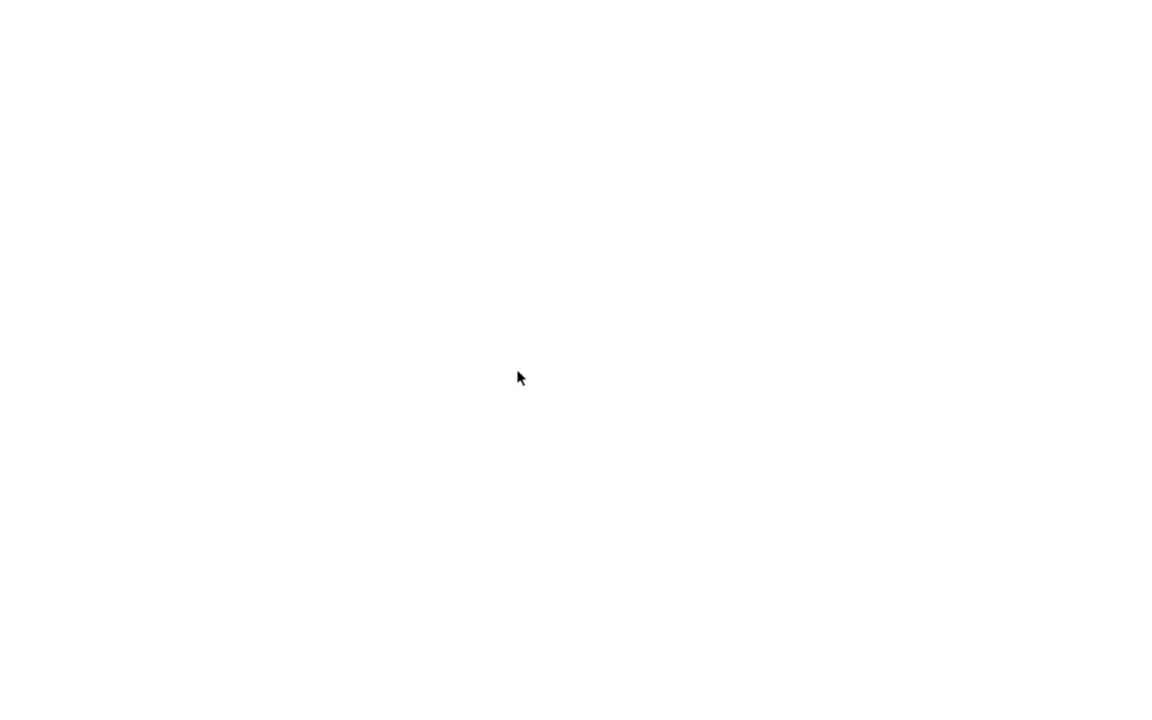
scroll(519, 371, "down", 20)
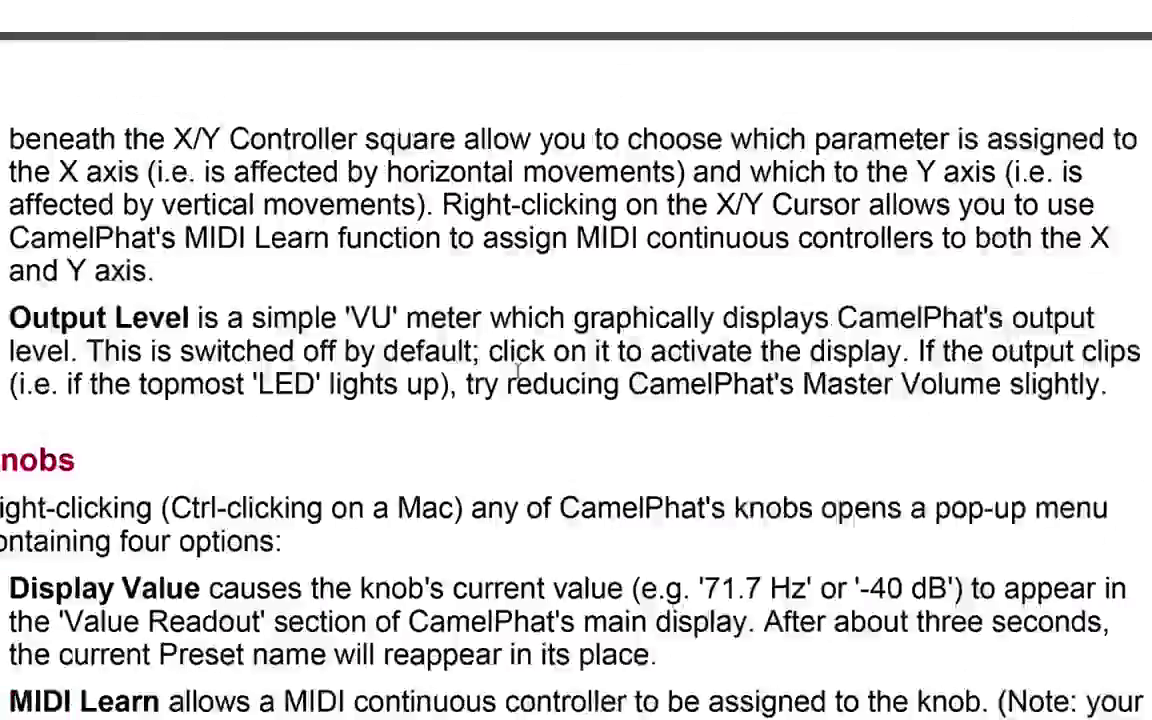
scroll(519, 377, "down", 20)
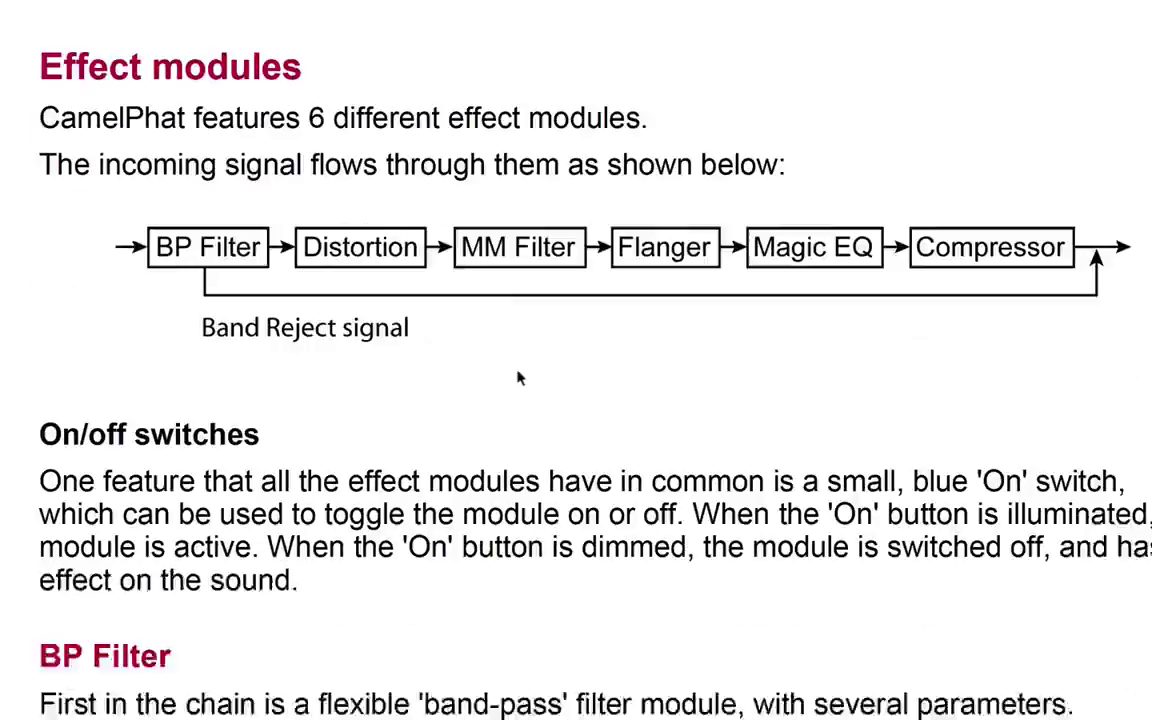
scroll(517, 371, "up", 4)
scroll(517, 371, "up", 10)
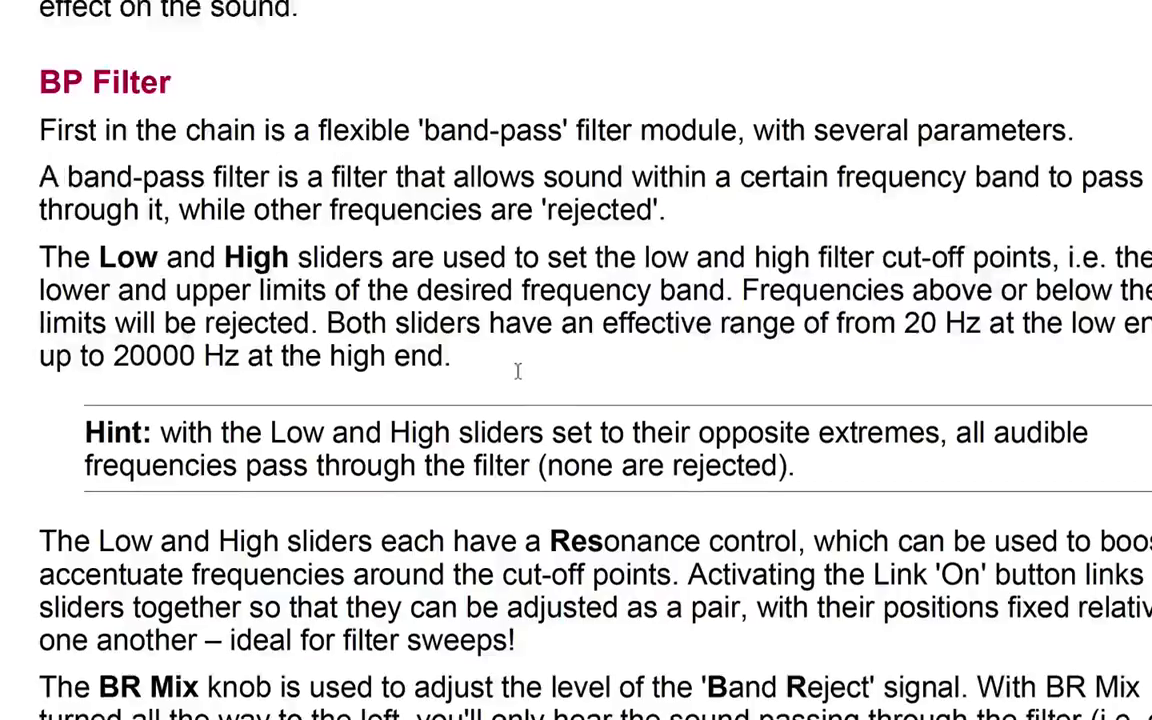
scroll(519, 377, "down", 2)
scroll(519, 377, "up", 1)
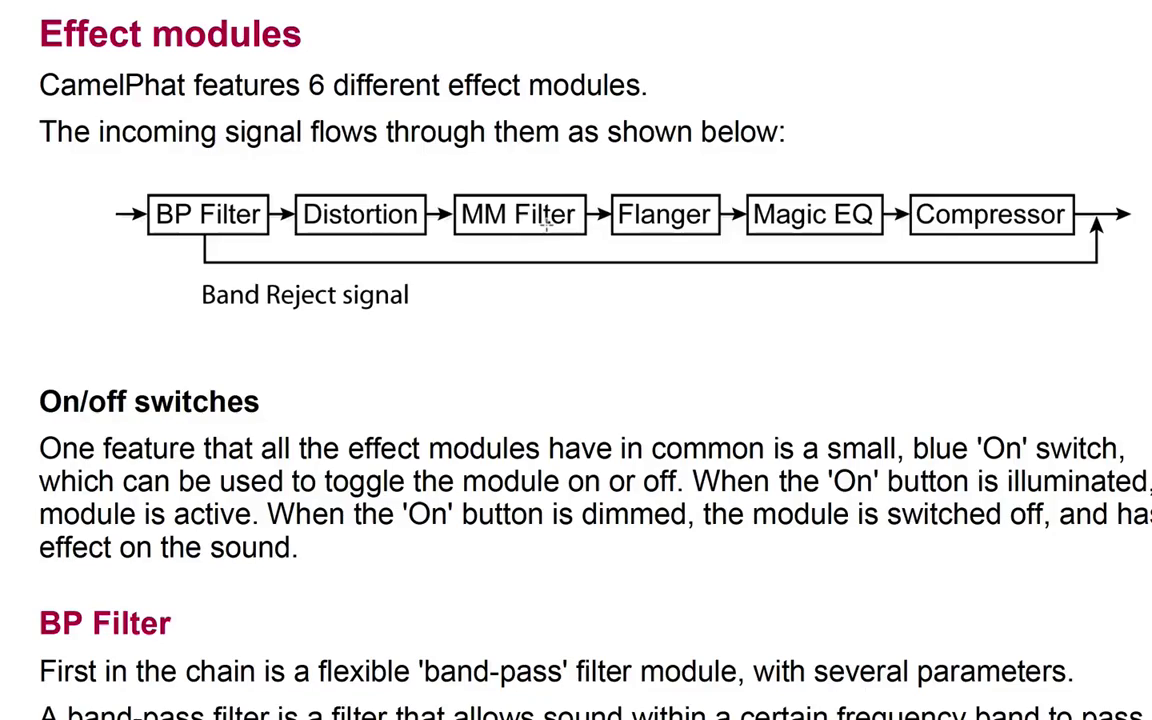
- Switch from the manual back to Ableton Live with the CamelPhat plugin window in view
key("ctrl+Up")
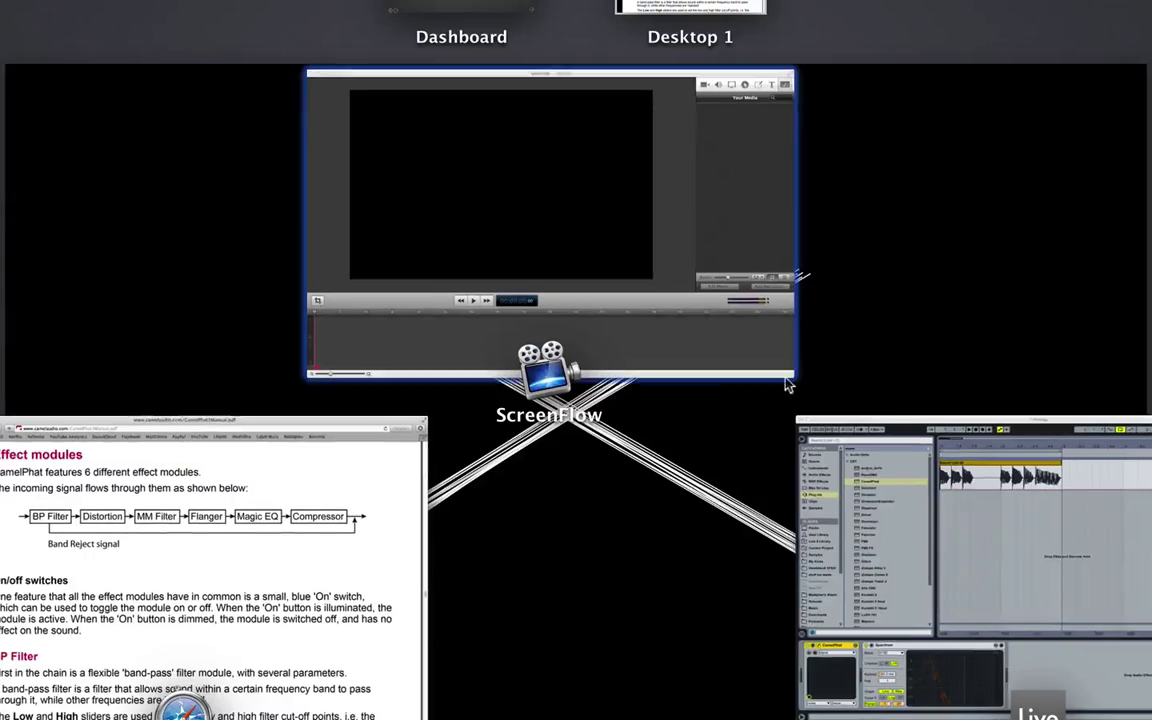
left_click(859, 489)
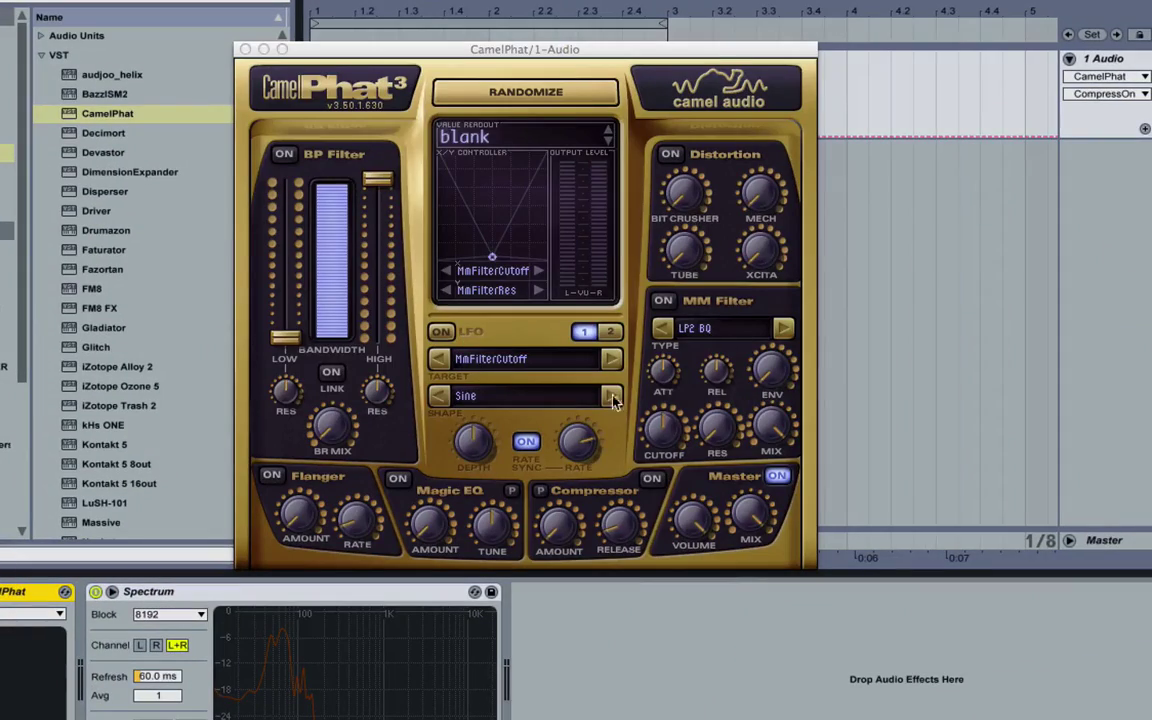
key("ctrl+Up")
left_click(400, 417)
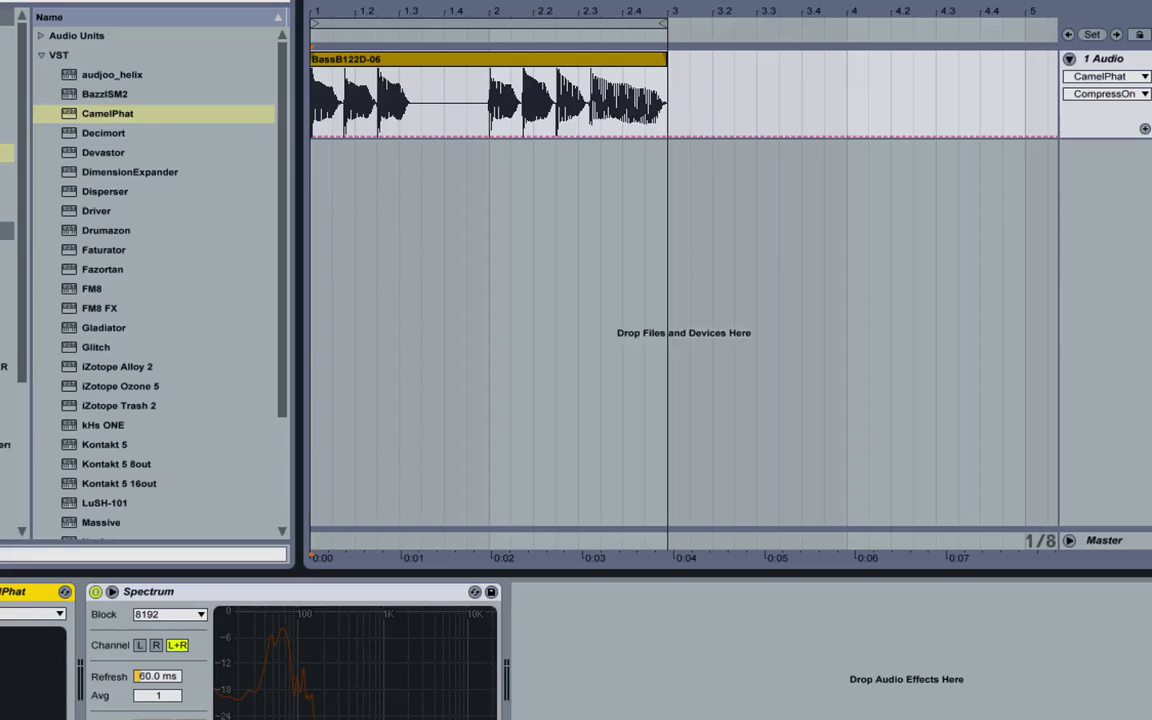
key("ctrl+Up")
left_click(837, 441)
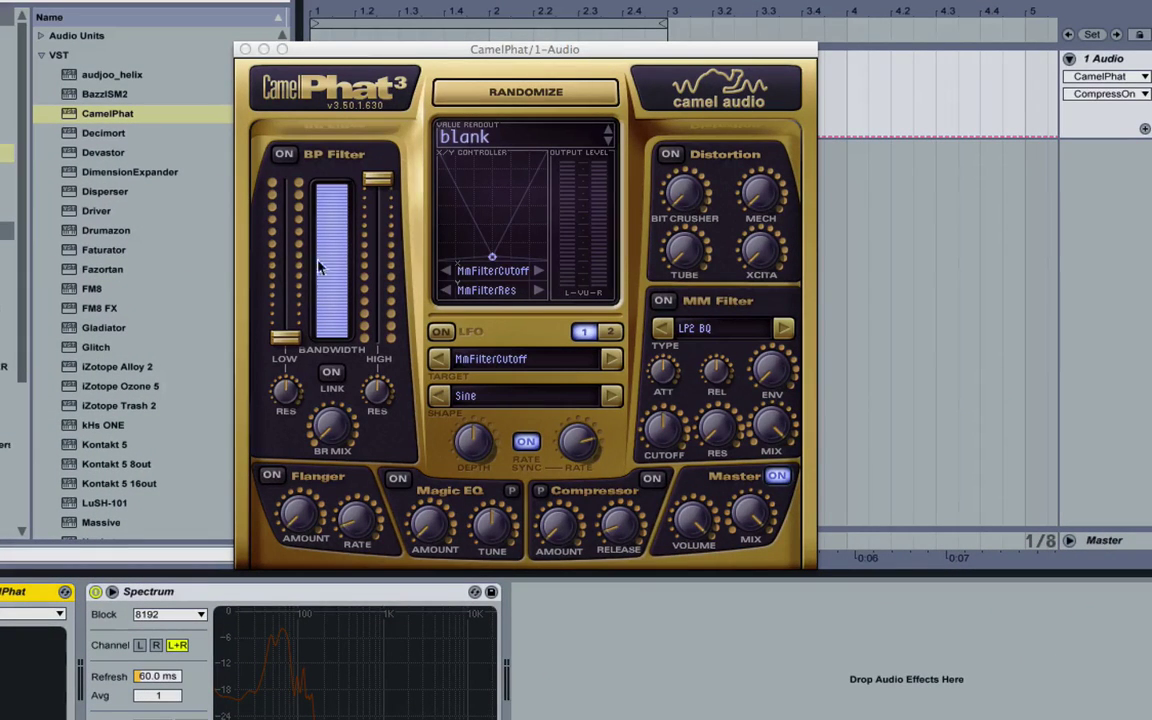
- Switch CamelPhat's BP Filter and Magic EQ modules on and back off
mouse_move(278, 240)
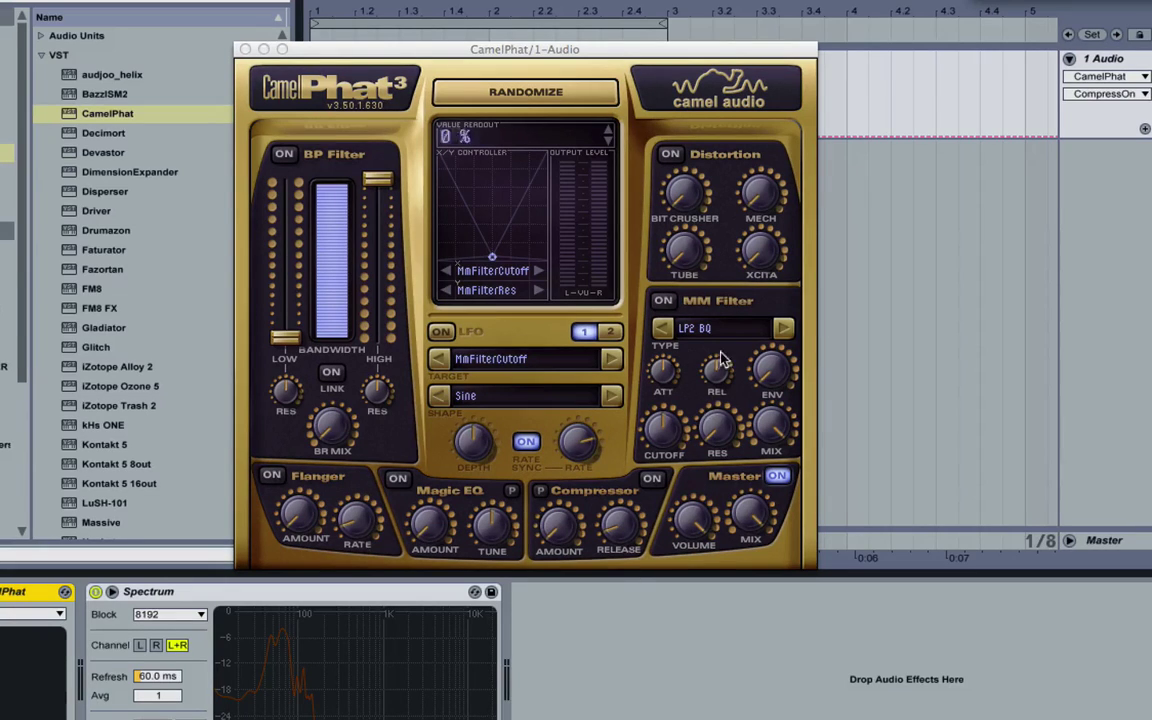
left_click(287, 158)
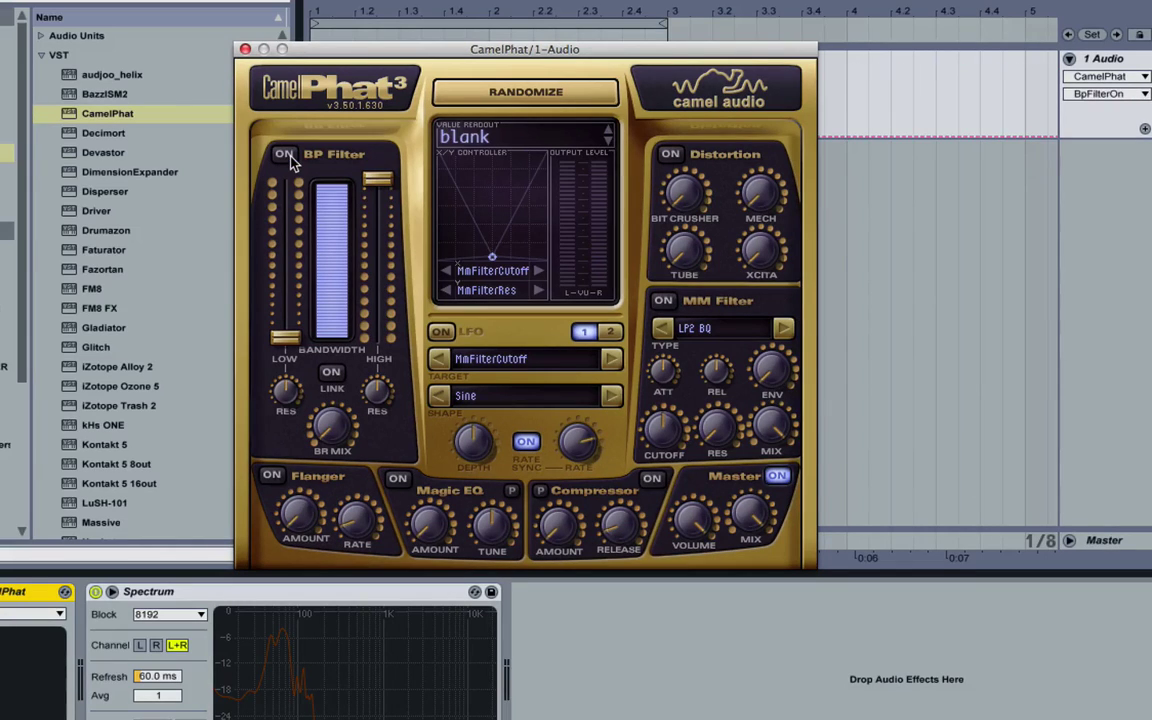
left_click(285, 157)
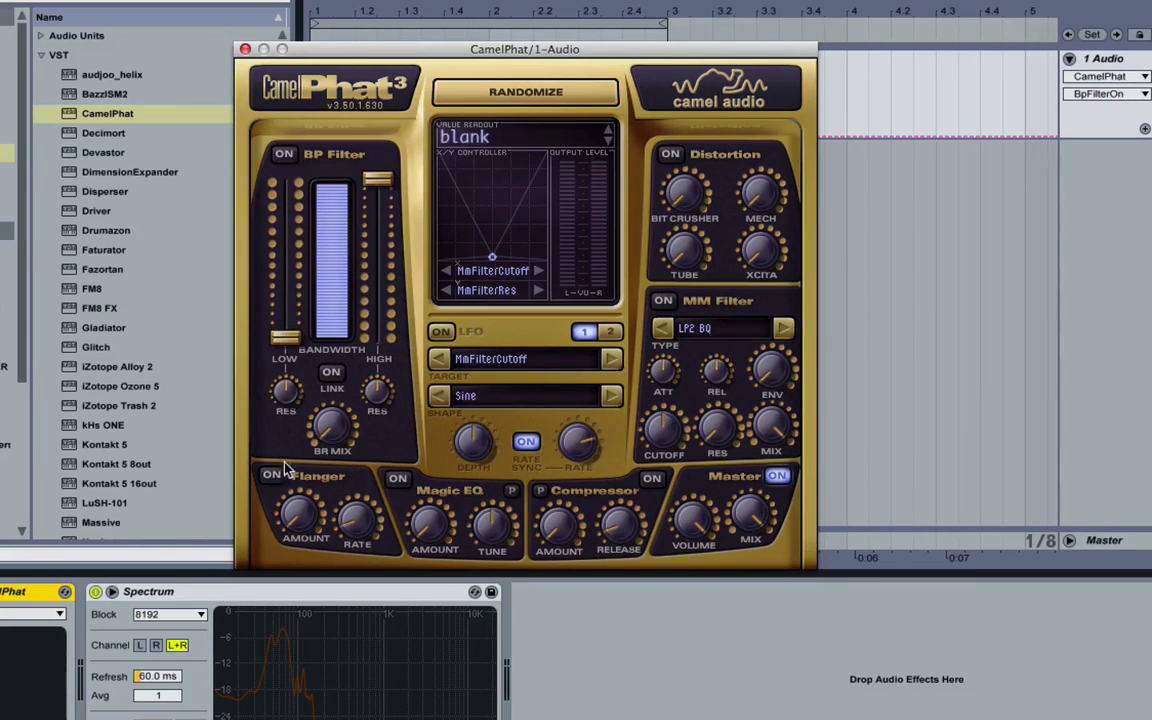
left_click(398, 479)
left_click(399, 480)
- Choose the blank preset again and switch on the BP Filter module
left_click(470, 129)
left_click(625, 465)
left_click(284, 155)
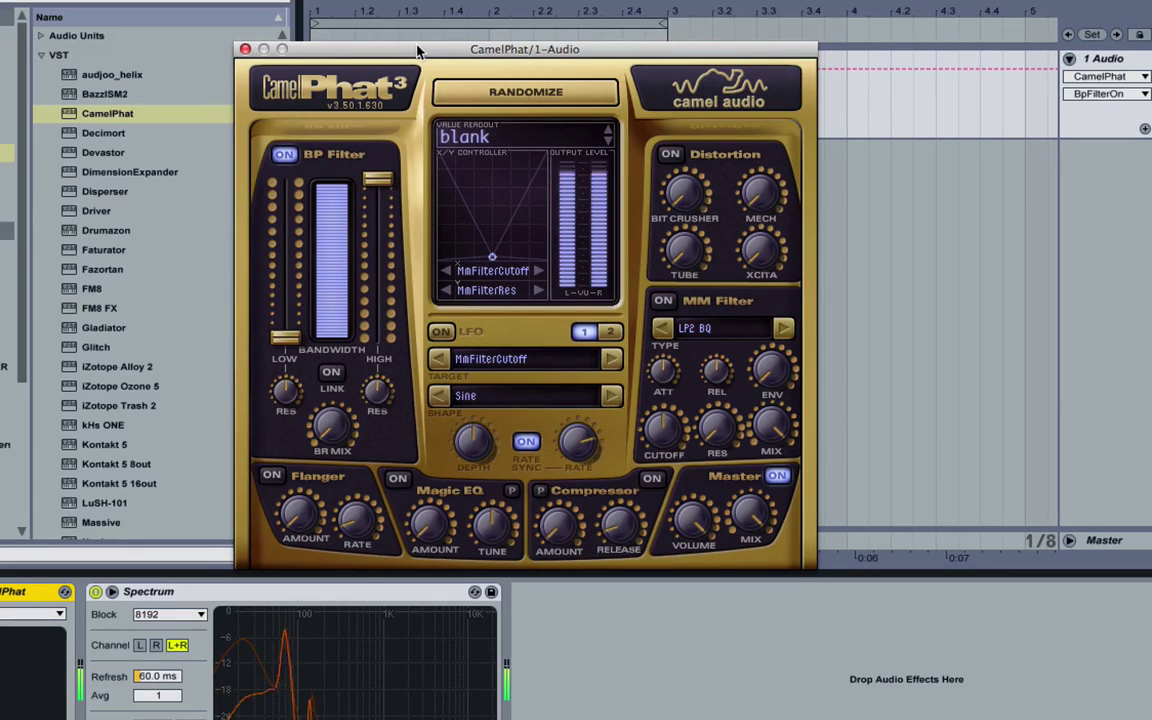
- Audition the BP Filter's Low cutoff by raising it to about 56 Hz and returning it to 20 Hz
left_click(283, 331)
mouse_move(283, 331)
left_mouse_down()
mouse_move(283, 252)
mouse_move(283, 318)
left_mouse_up()
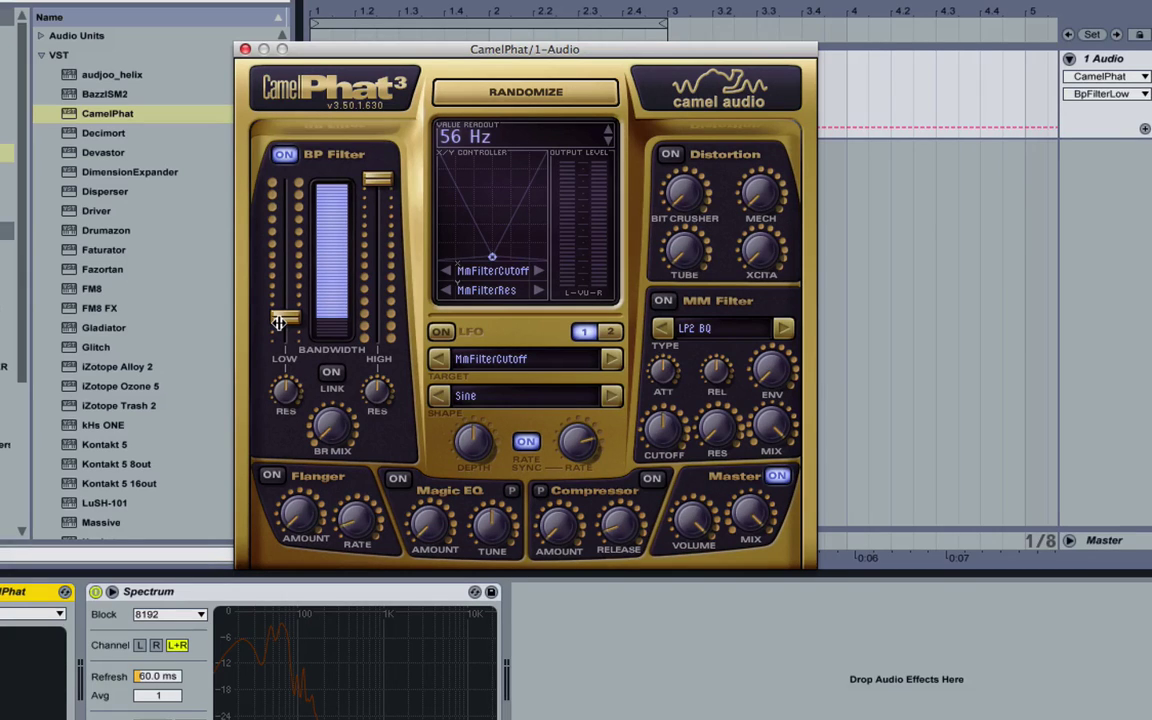
mouse_move(281, 318)
left_mouse_down()
mouse_move(285, 357)
mouse_move(277, 255)
mouse_move(282, 339)
left_mouse_up()
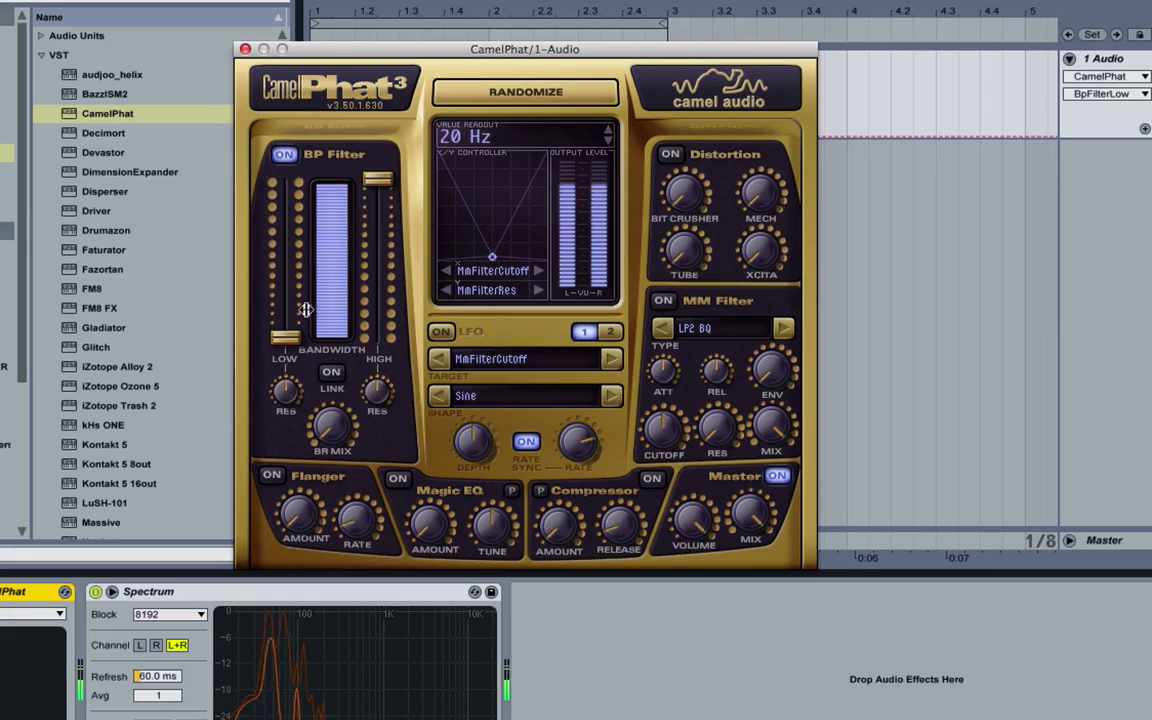
- Narrow the BP Filter band with High at about 2373 Hz and Low raised, and reopen it to the full range
left_click(380, 172)
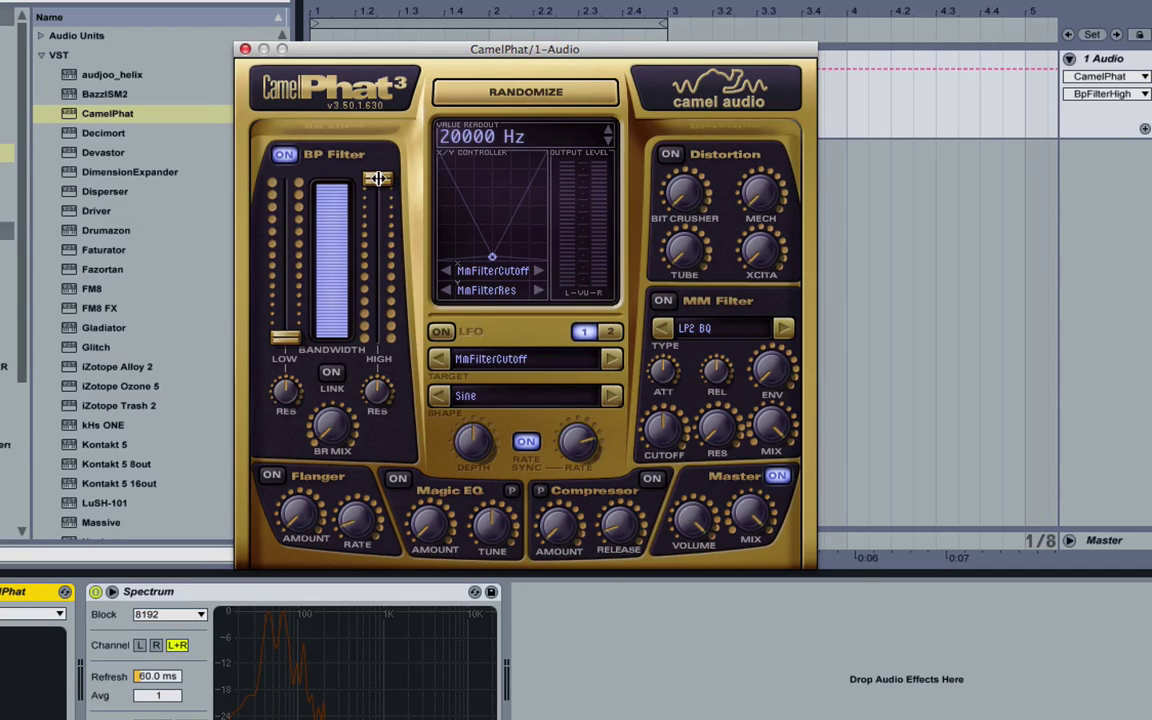
mouse_move(378, 178)
left_mouse_down()
mouse_move(396, 320)
mouse_move(380, 175)
left_mouse_up()
left_click_drag(378, 186, 378, 226)
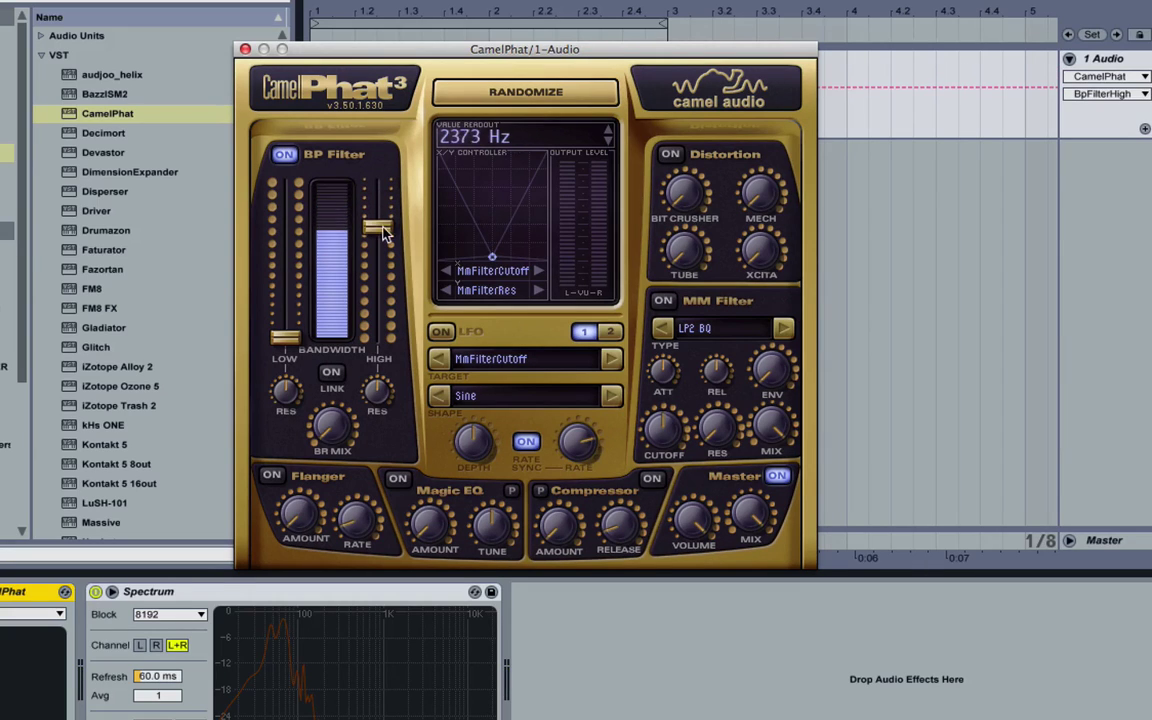
left_click_drag(285, 336, 285, 298)
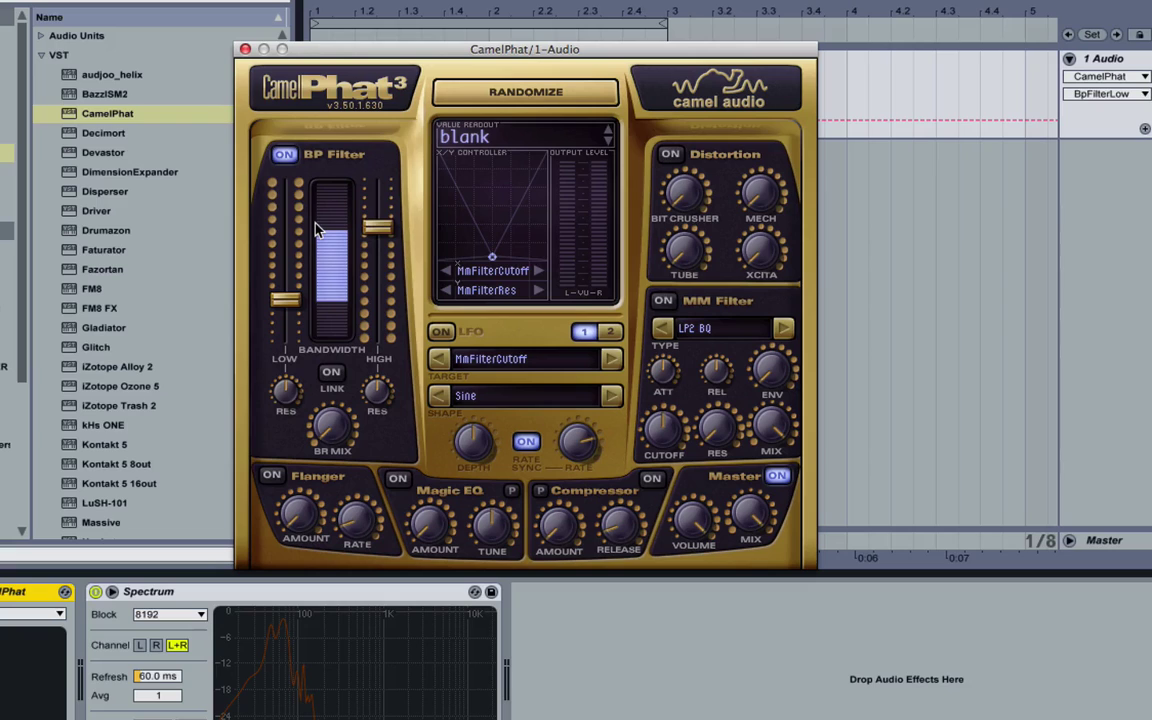
left_click_drag(285, 298, 285, 336)
left_click_drag(368, 233, 366, 150)
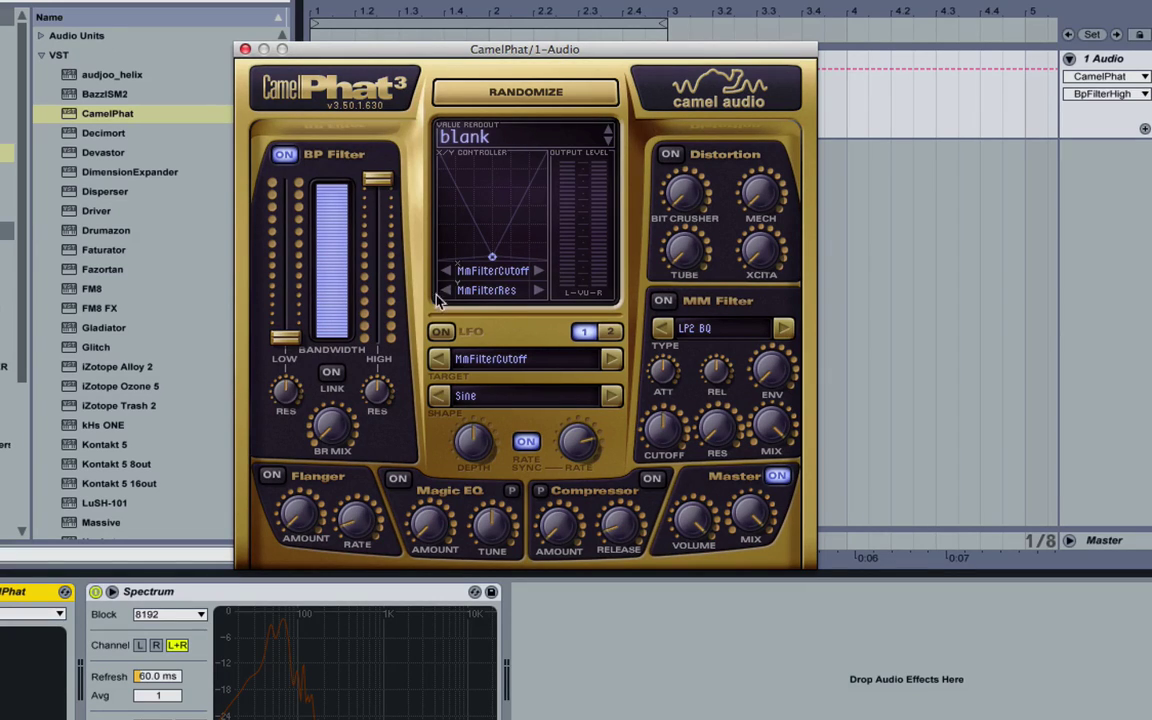
- Narrow the BP Filter to a mid-frequency band by raising the Low cutoff and lowering the High cutoff
mouse_move(303, 346)
left_click_drag(303, 346, 302, 293)
left_click_drag(378, 182, 373, 243)
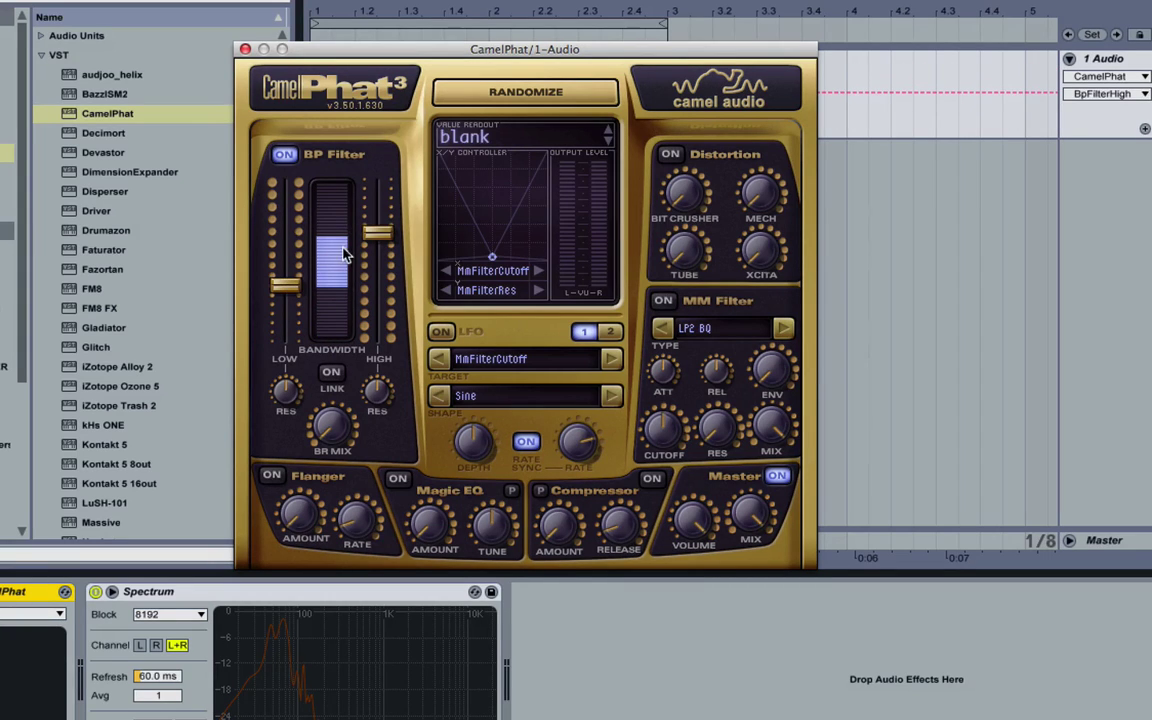
- Link the Low and High sliders, shift the band up until High is about 7406 Hz, and unlink them
left_click(331, 374)
left_click_drag(377, 233, 377, 199)
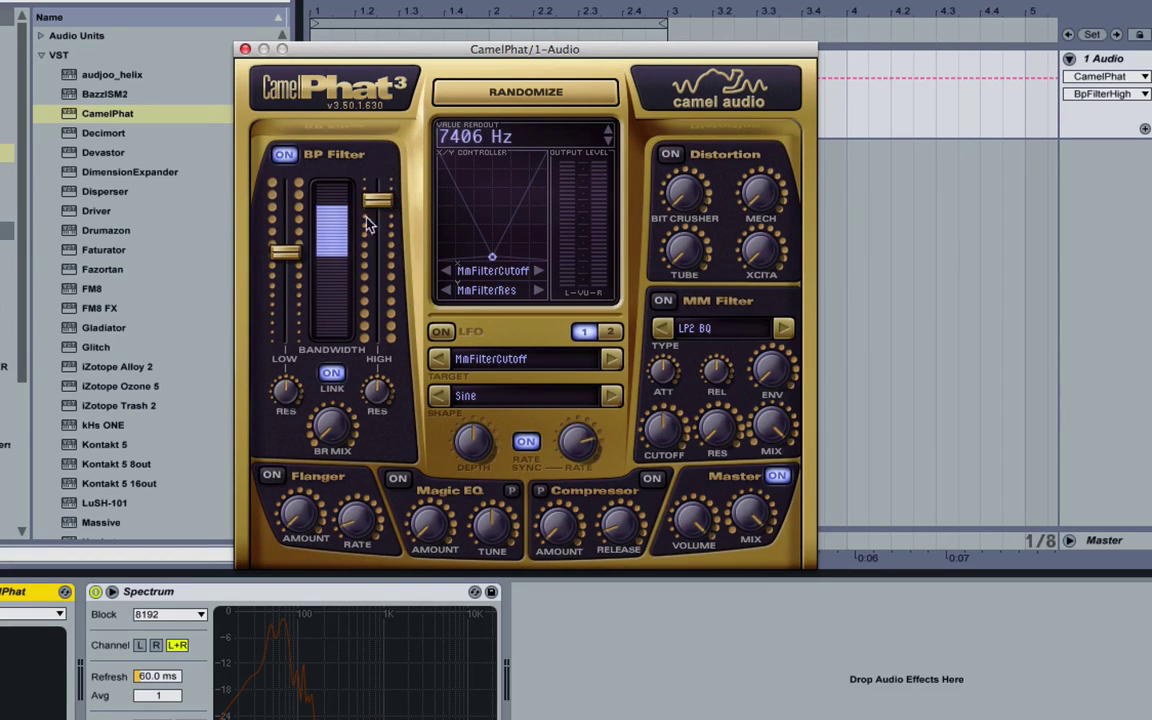
left_click(331, 374)
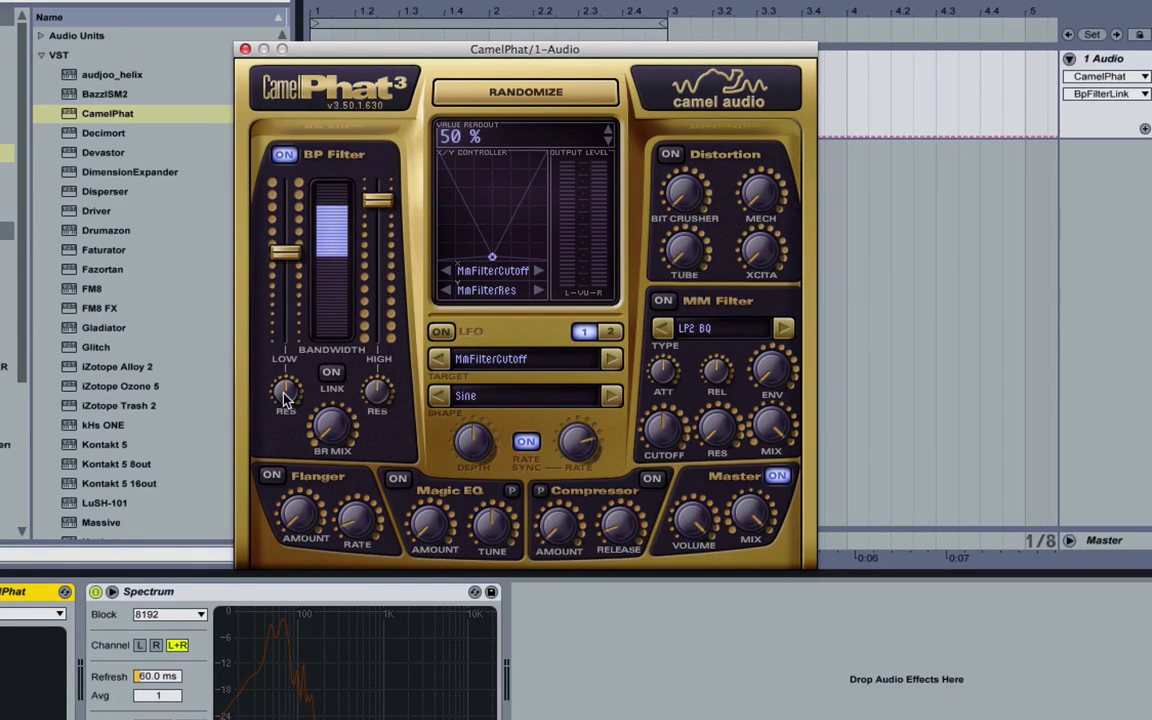
- Lower the BP Filter's Low cutoff and raise its Low resonance close to maximum
mouse_move(284, 397)
left_mouse_down()
mouse_move(245, 329)
mouse_move(252, 321)
mouse_move(294, 394)
left_mouse_up()
left_click_drag(285, 250, 284, 302)
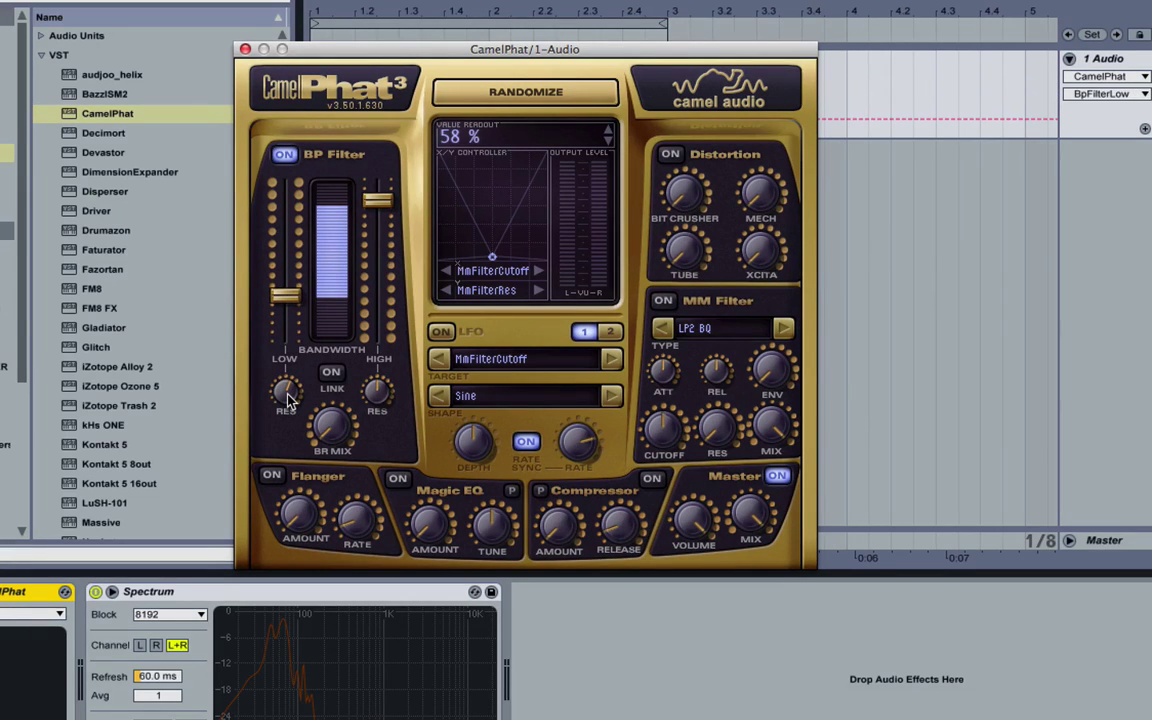
left_click_drag(288, 400, 257, 296)
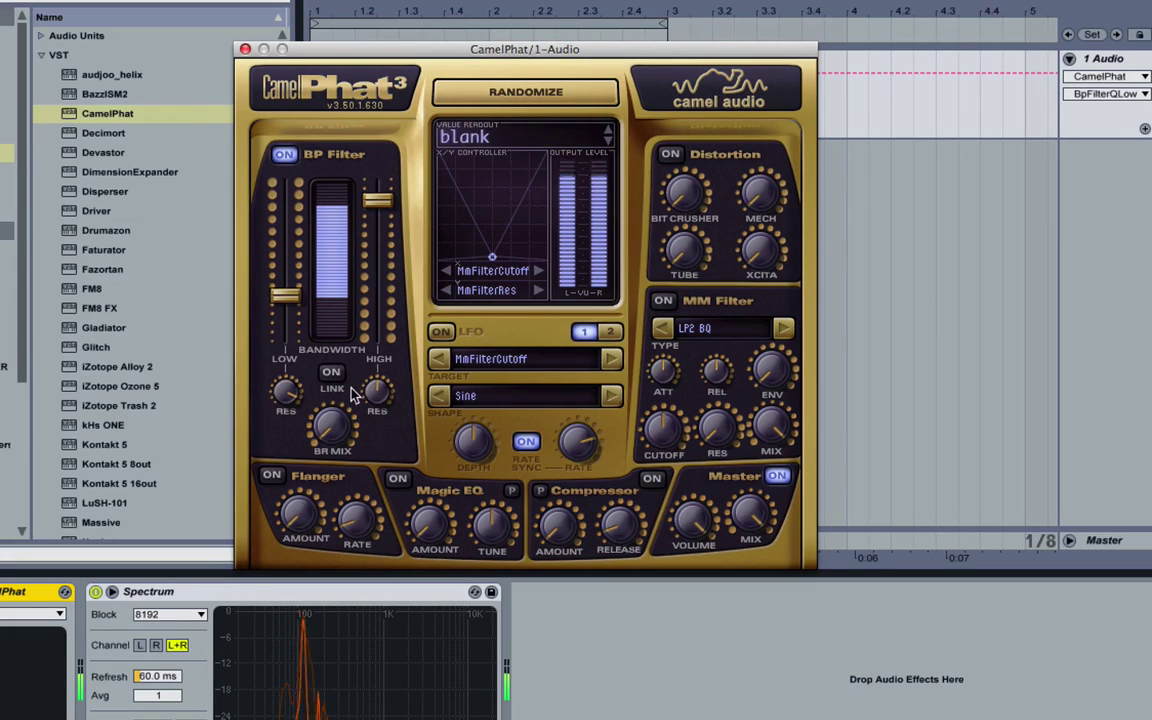
- Raise the BP Filter's High resonance with the High cutoff lowered, and reduce the Low resonance to just below its middle setting
left_click_drag(379, 398, 335, 287)
left_click_drag(378, 200, 350, 242)
mouse_move(374, 400)
left_mouse_down()
mouse_move(317, 313)
mouse_move(482, 560)
mouse_move(425, 458)
mouse_move(571, 713)
mouse_move(371, 392)
left_mouse_up()
left_click_drag(284, 397, 422, 651)
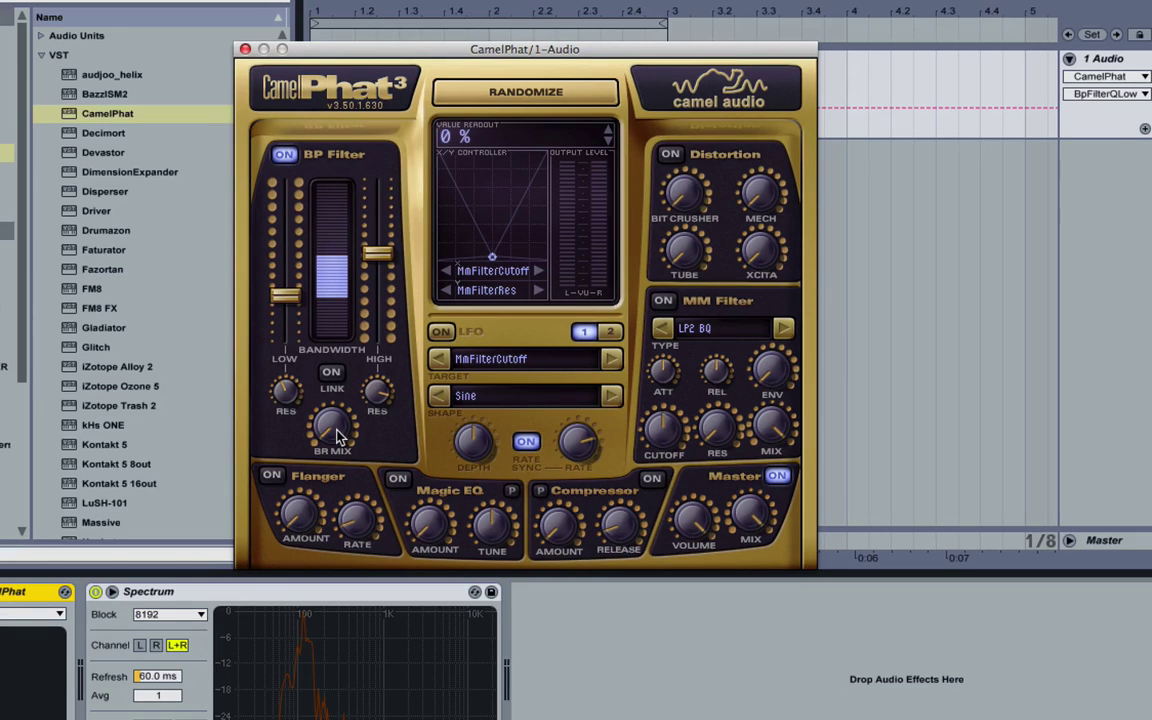
- Audition the band-reject signal by raising BR Mix to about 96% and returning it to minimum
left_click_drag(336, 436, 346, 479)
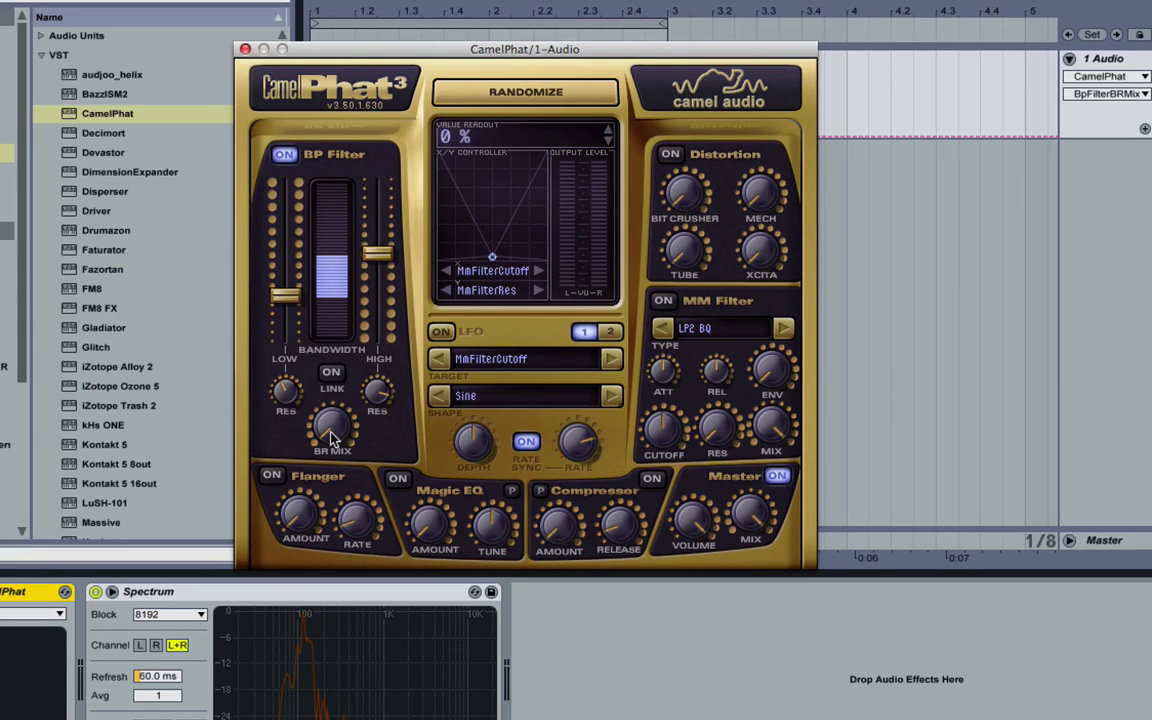
left_click_drag(330, 427, 333, 289)
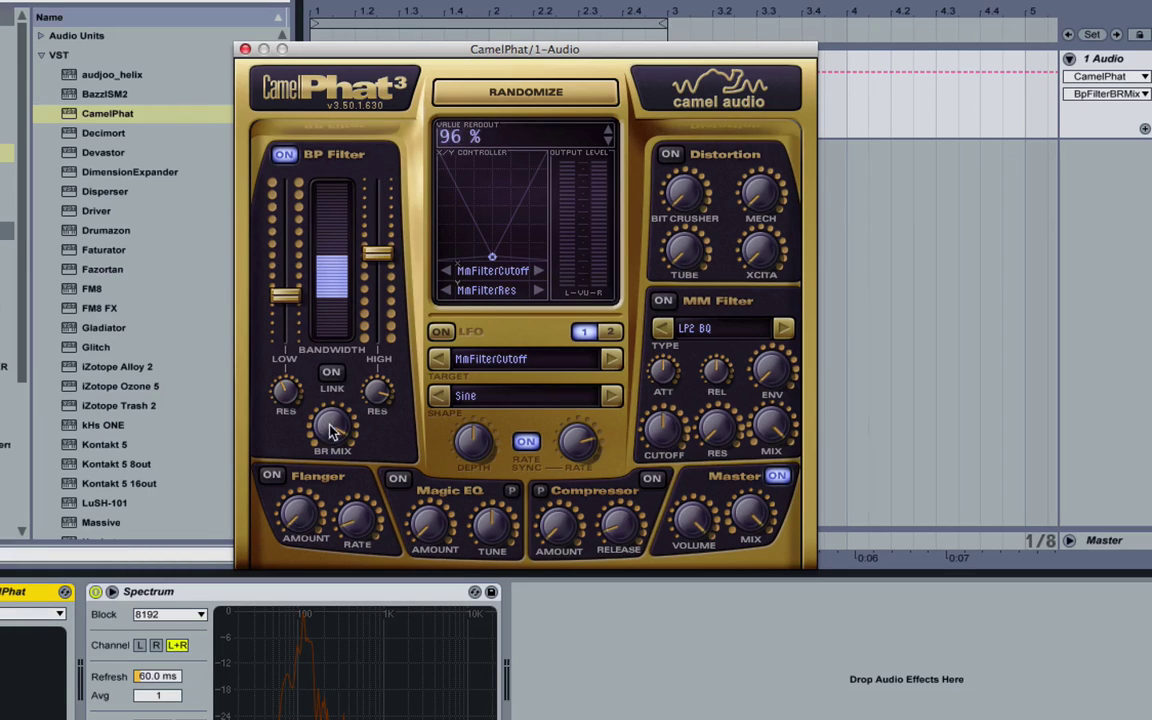
left_click_drag(325, 421, 406, 498)
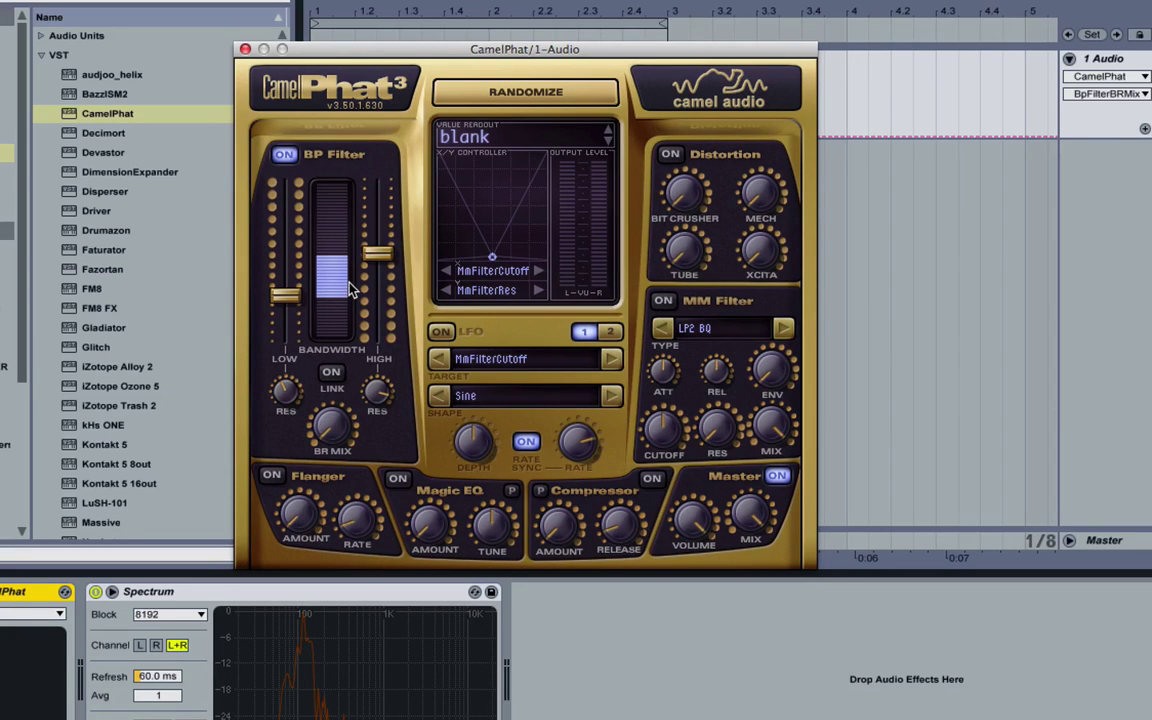
- Raise the BP Filter's BR Mix to about 97%
mouse_move(722, 367)
mouse_move(383, 517)
left_click_drag(382, 509, 365, 276)
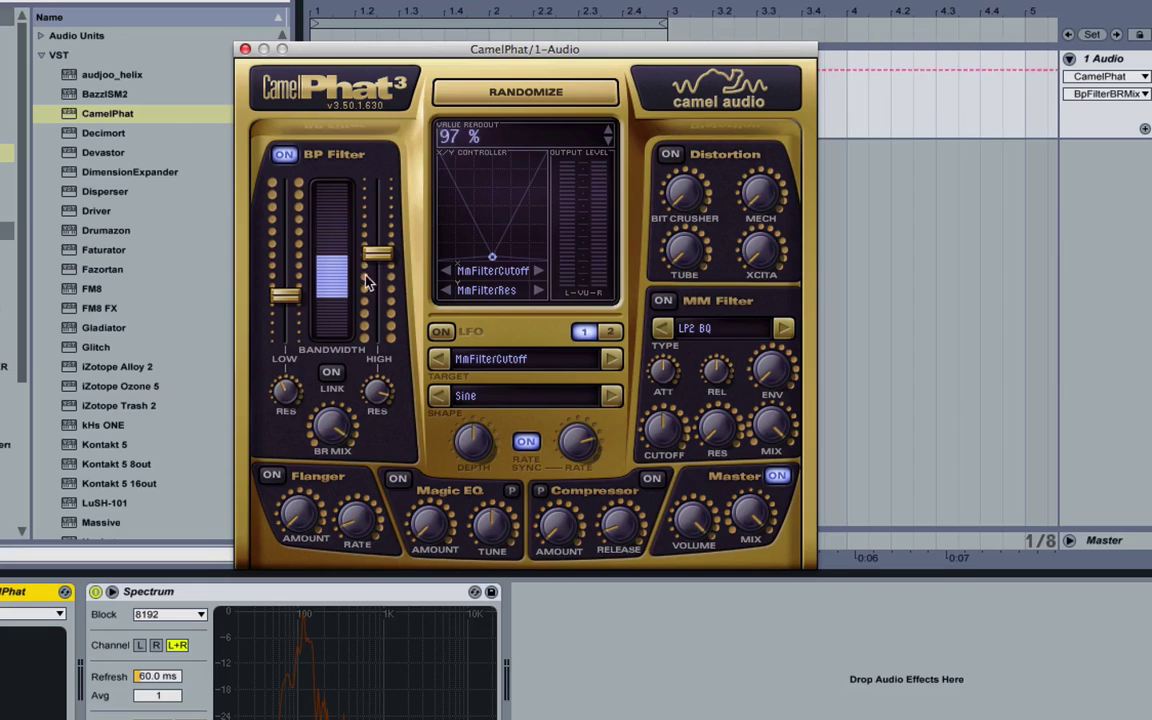
left_click(366, 276)
- Set the BP Filter's High cutoff to about 6228 Hz and return BR Mix to minimum
left_click_drag(352, 407, 379, 212)
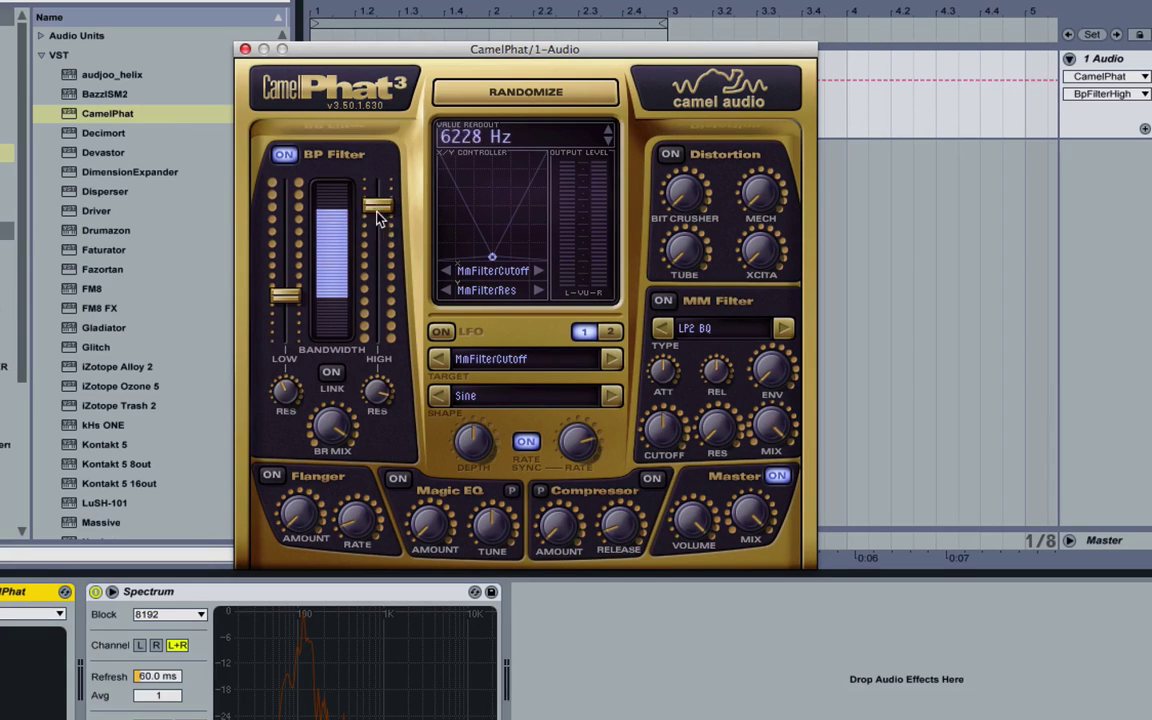
left_click_drag(332, 429, 396, 569)
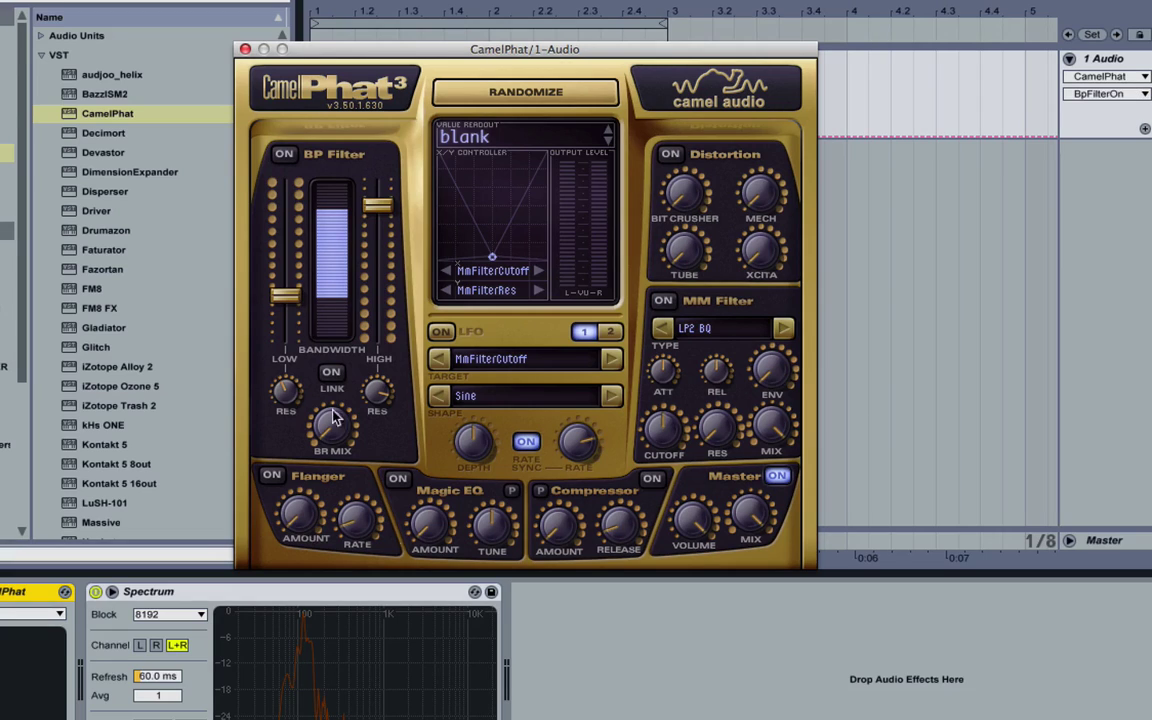
- Open the BP Filter's range fully, with the Low cutoff at minimum and the High cutoff at 20000 Hz
left_click_drag(285, 293, 305, 525)
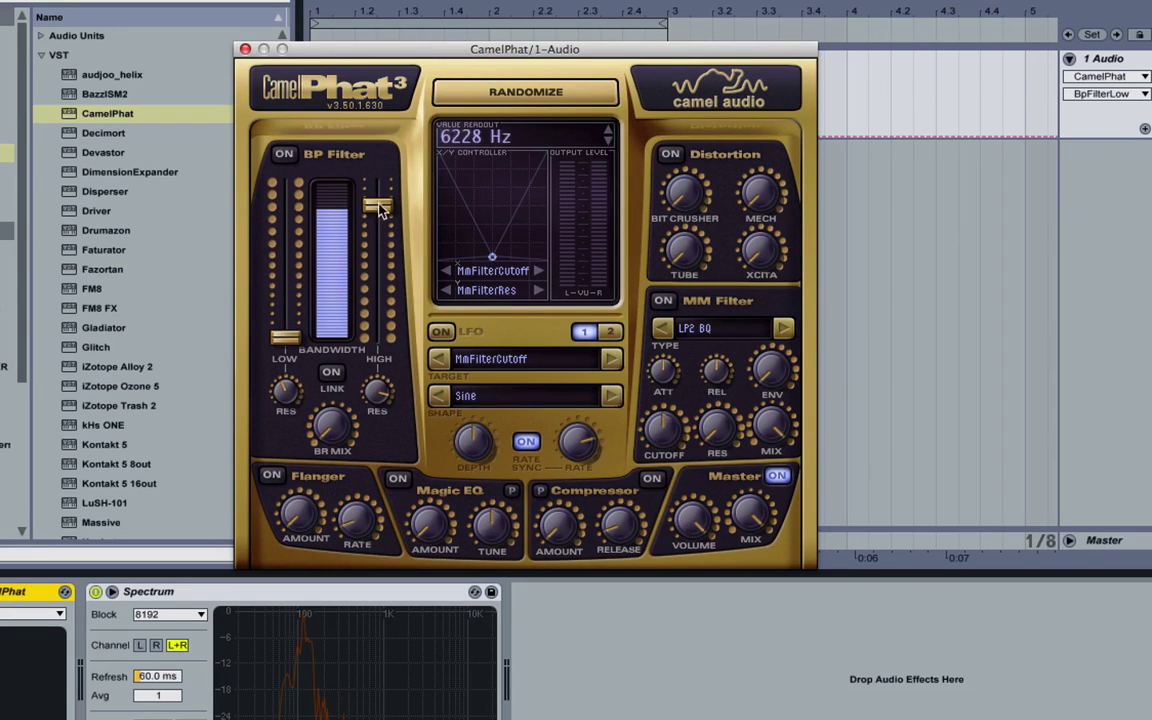
left_click_drag(378, 205, 358, 114)
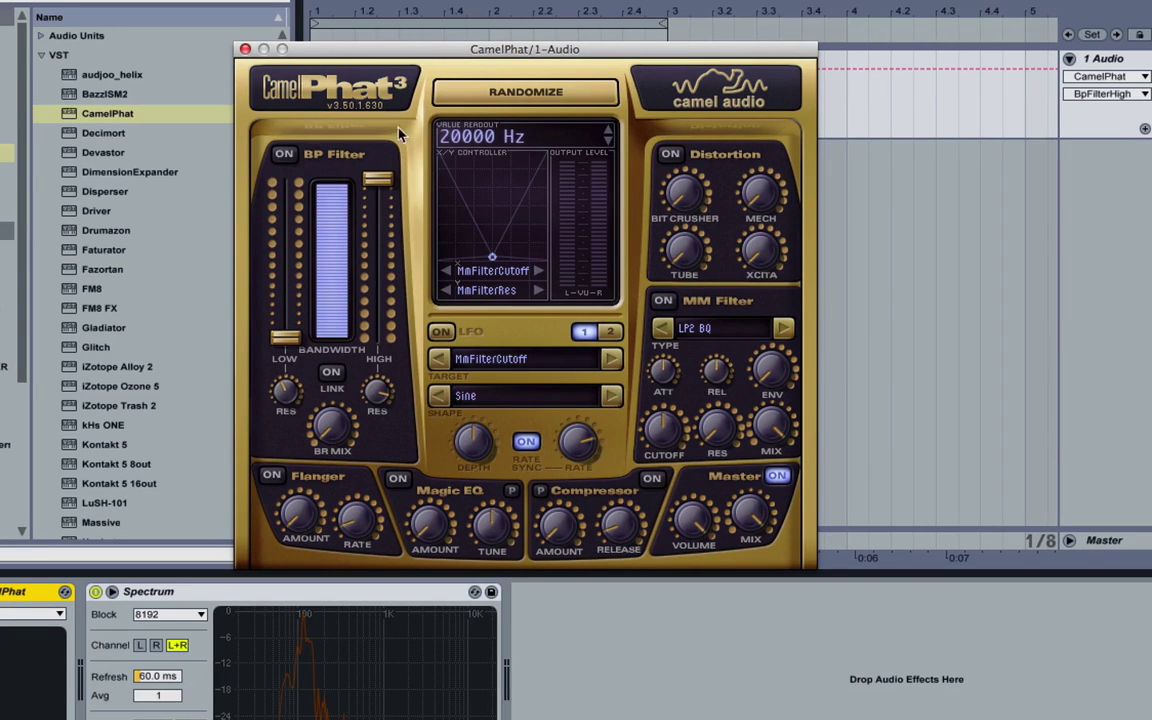
- Enable the Distortion module and audition Tube distortion on the playing loop, returning Tube to minimum
left_click(671, 157)
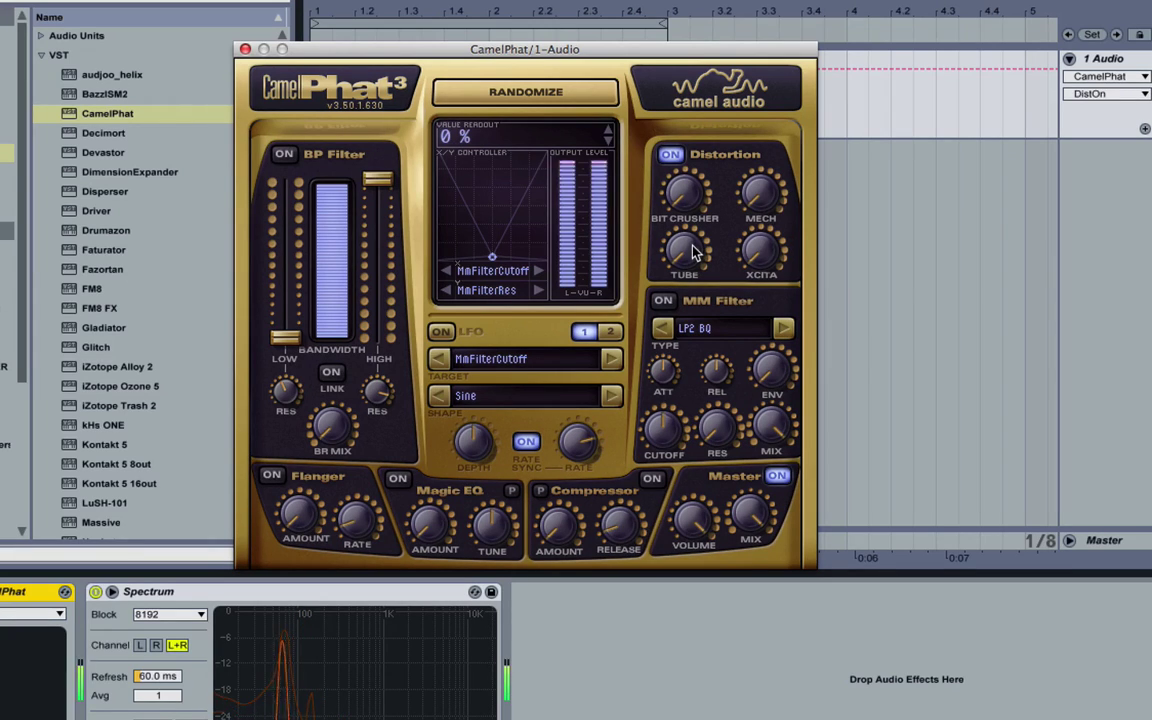
key("space")
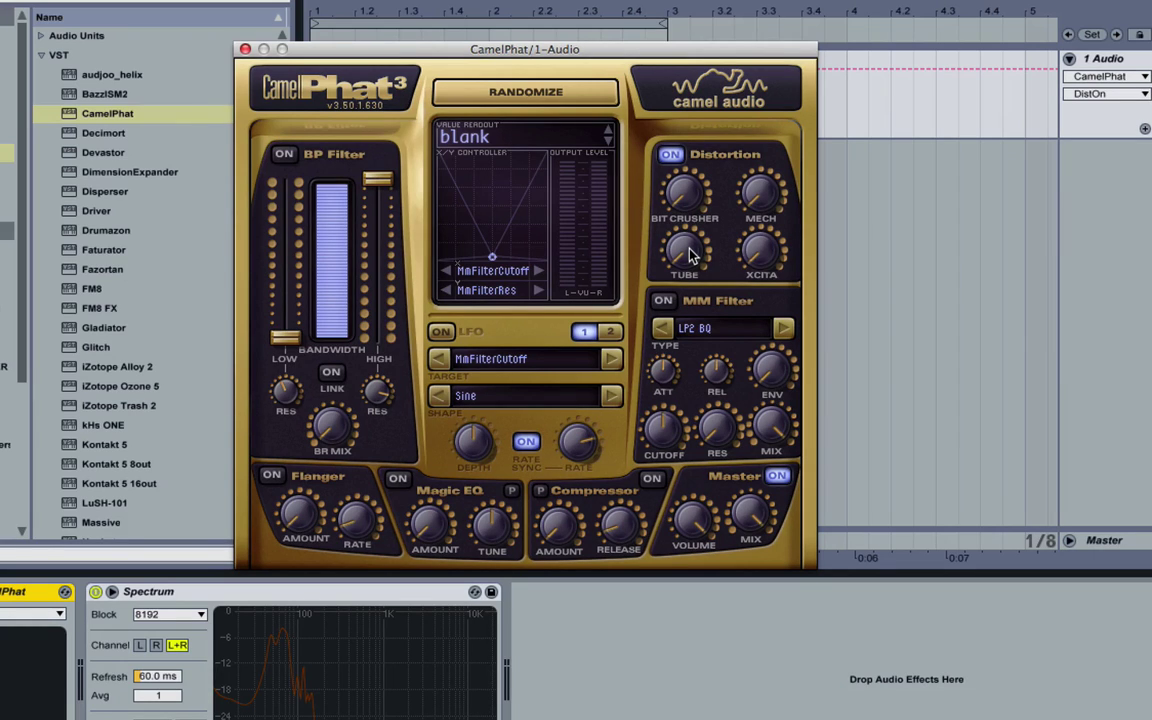
left_click_drag(690, 255, 657, 62)
left_click_drag(697, 252, 758, 462)
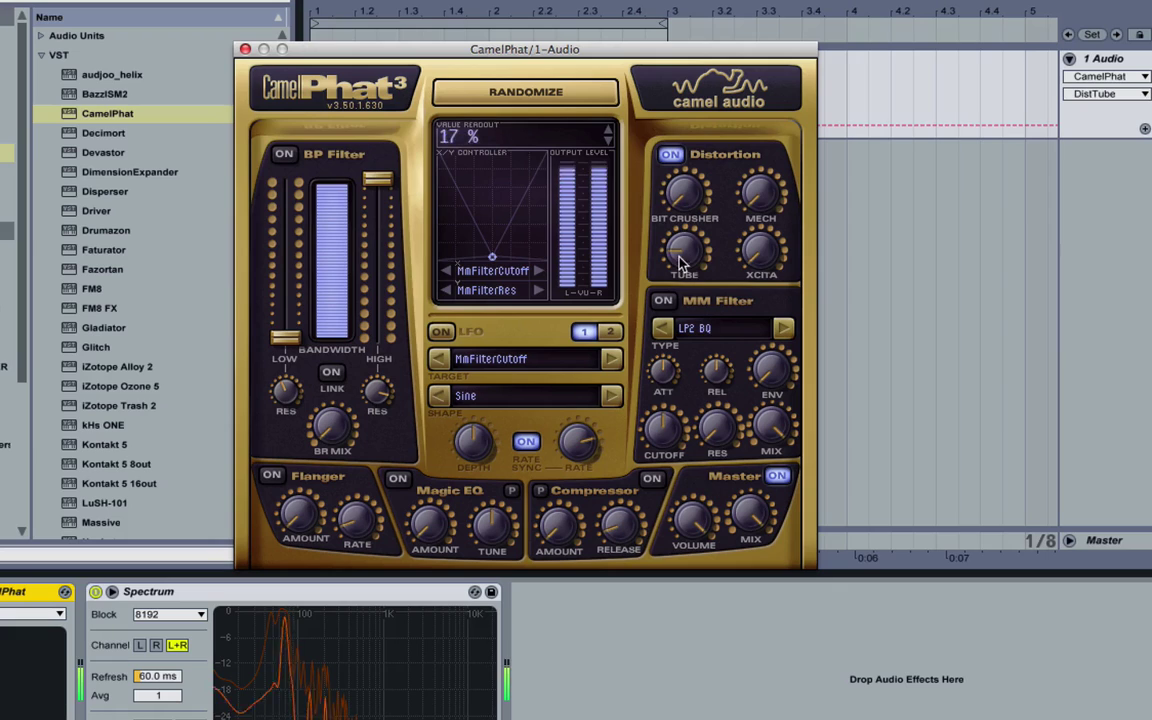
left_click_drag(683, 254, 732, 455)
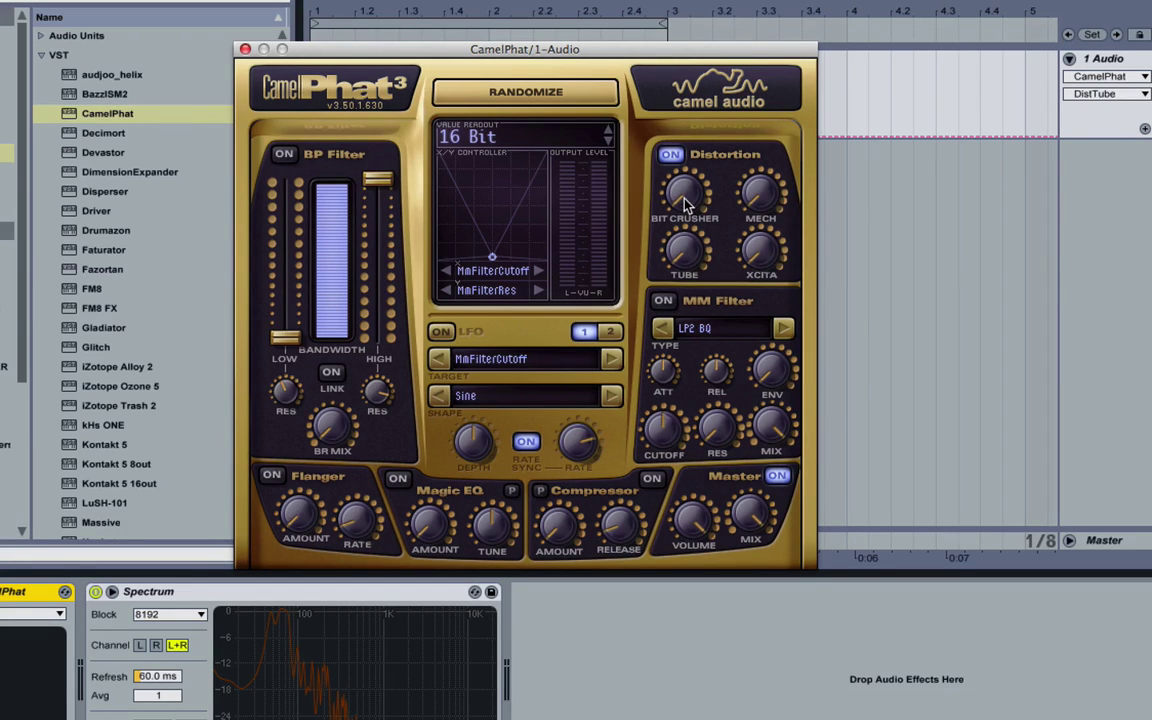
- Audition the Bit Crusher by reducing the bit depth and returning it to 16 Bit
left_click_drag(686, 205, 684, 201)
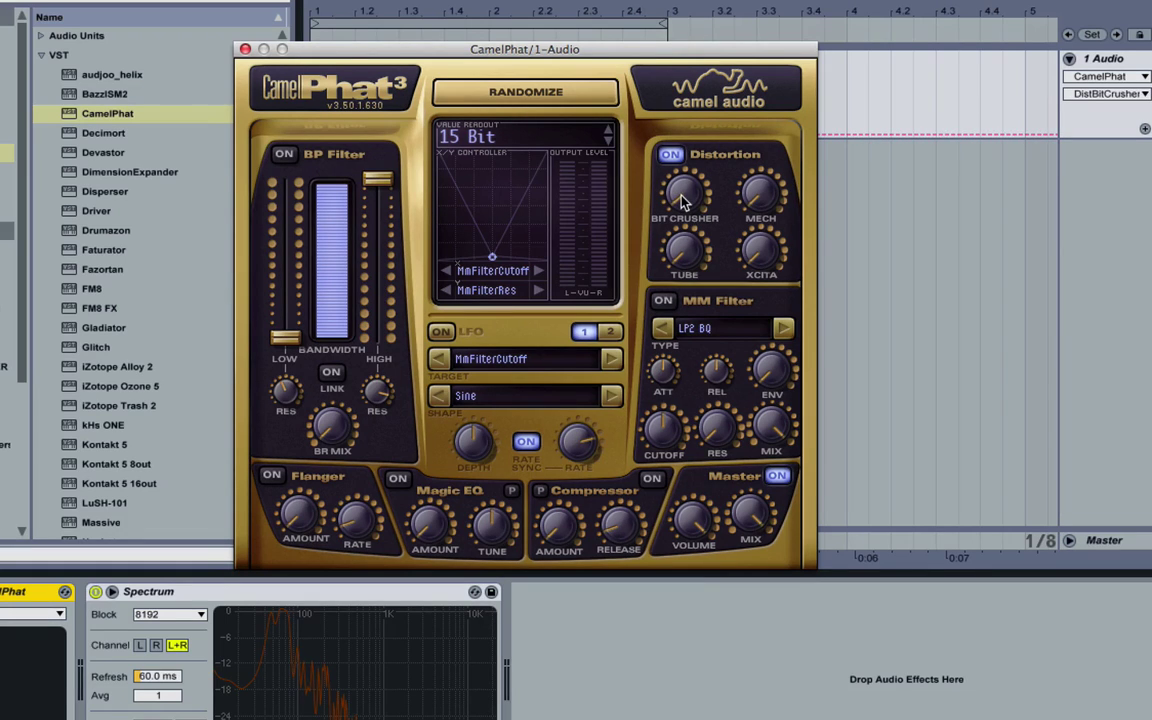
left_click_drag(684, 201, 667, 13)
left_click_drag(681, 192, 704, 275)
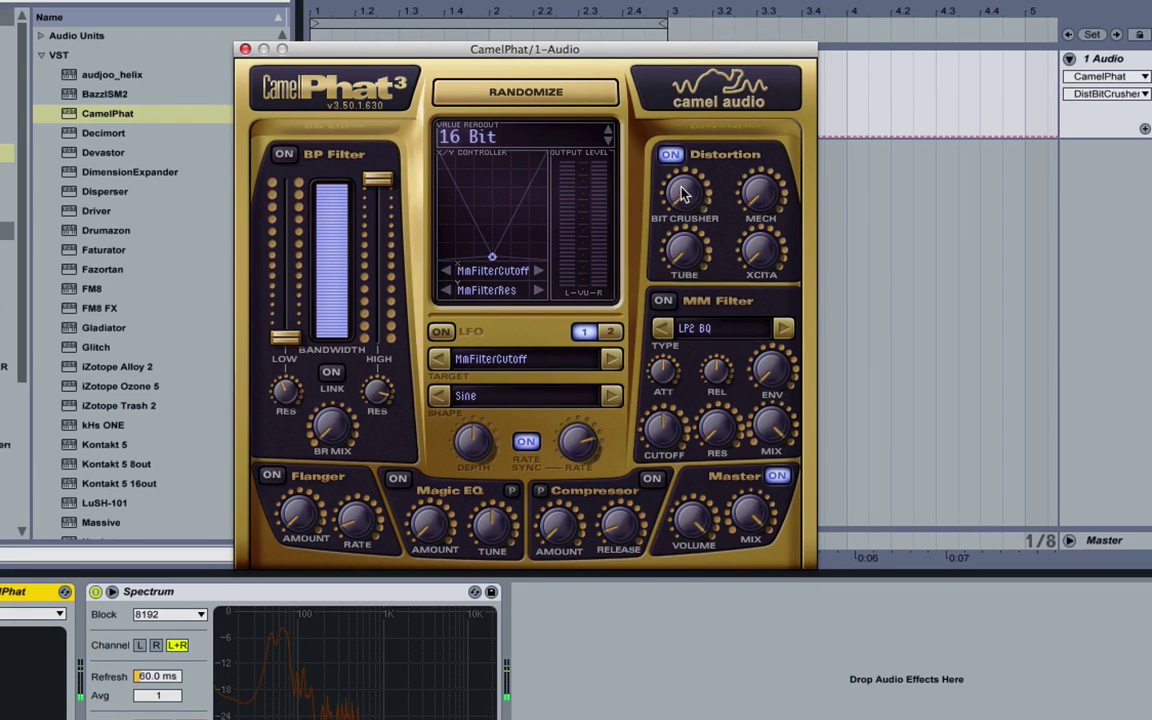
- Audition Mech distortion on the playing loop and return Mech to 0 %
mouse_move(766, 194)
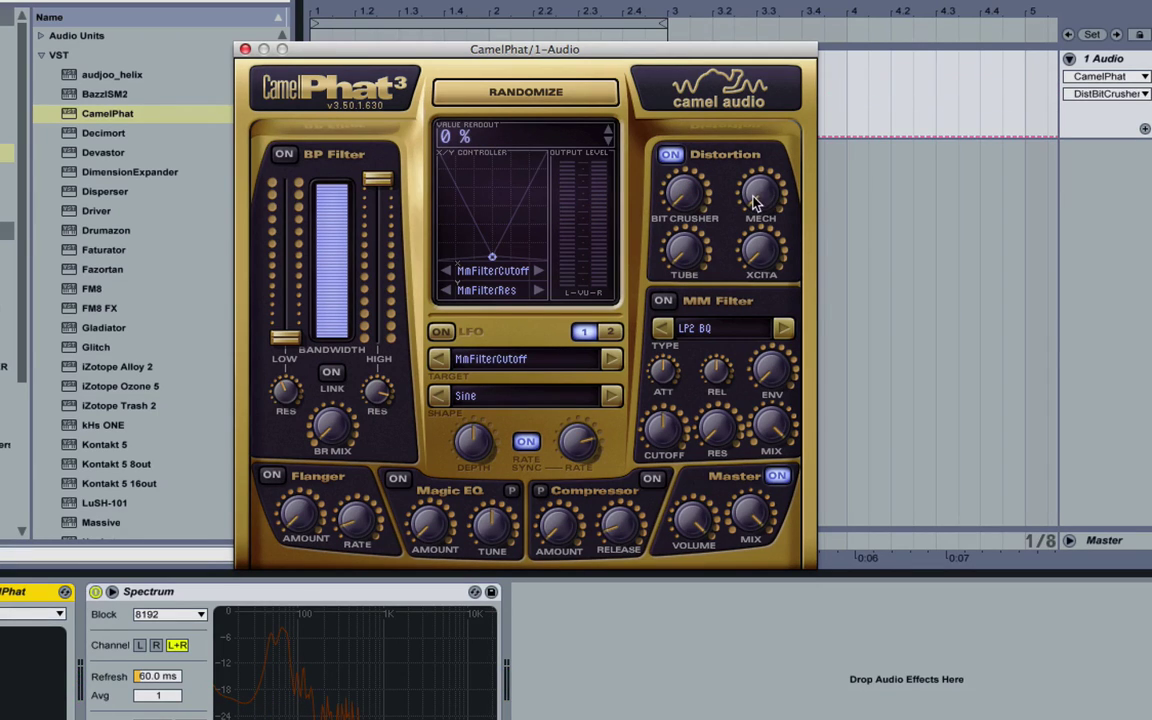
key("space")
left_click_drag(754, 198, 785, 258)
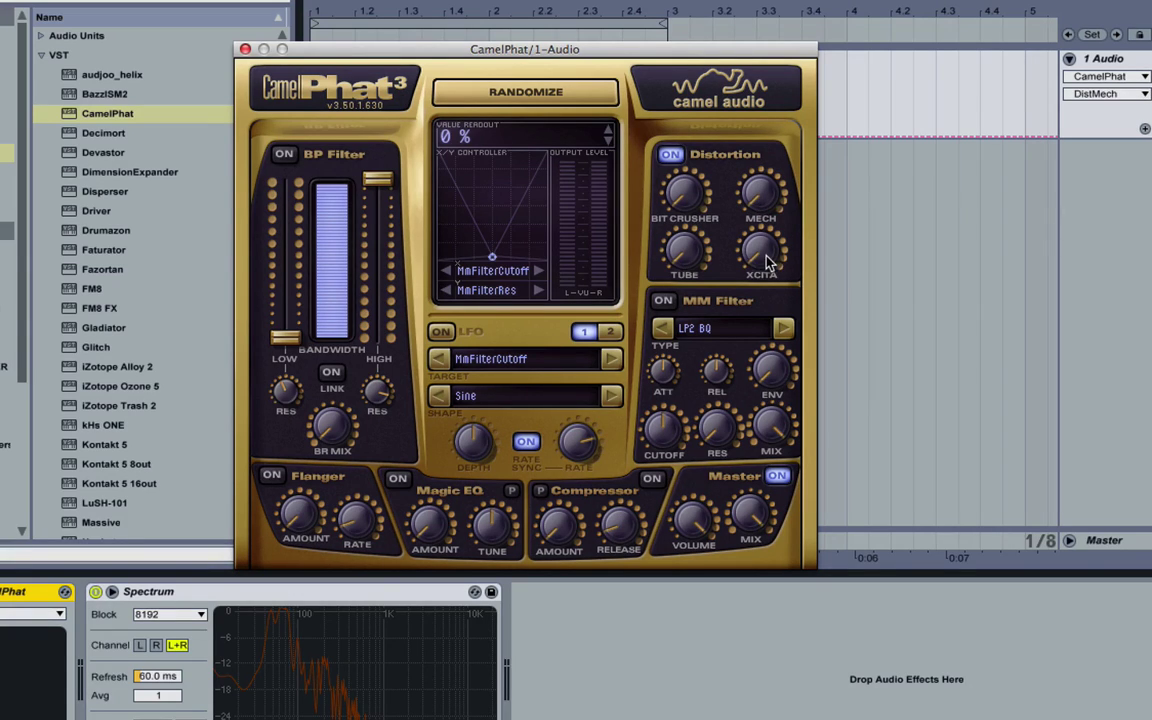
- Audition Xcita at 100 %, return it to 0 %, and turn the Distortion module off
left_click_drag(767, 262, 766, 175)
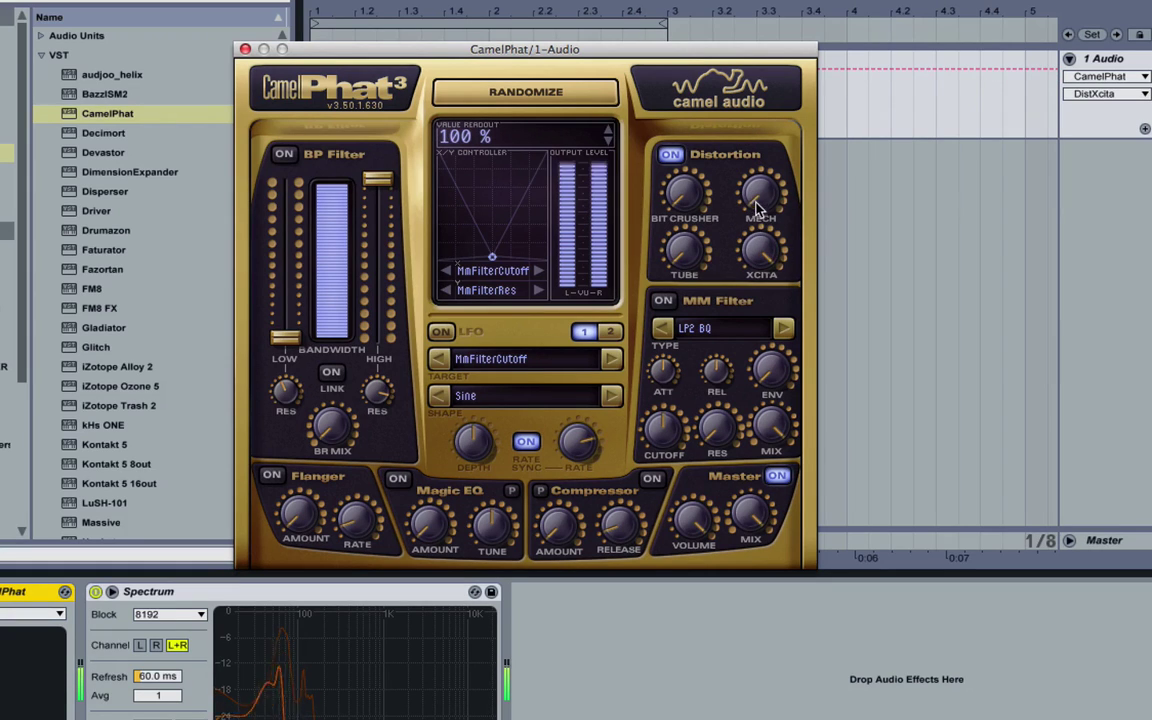
left_click_drag(757, 207, 754, 411)
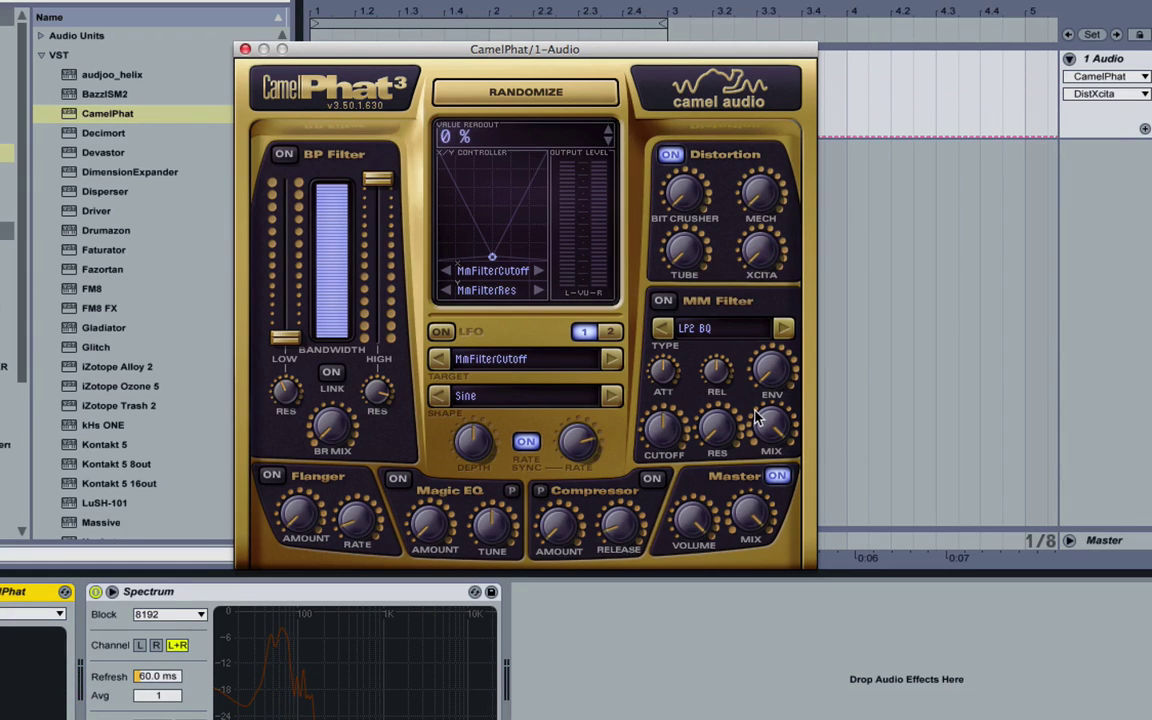
left_click_drag(757, 418, 757, 418)
left_click(669, 155)
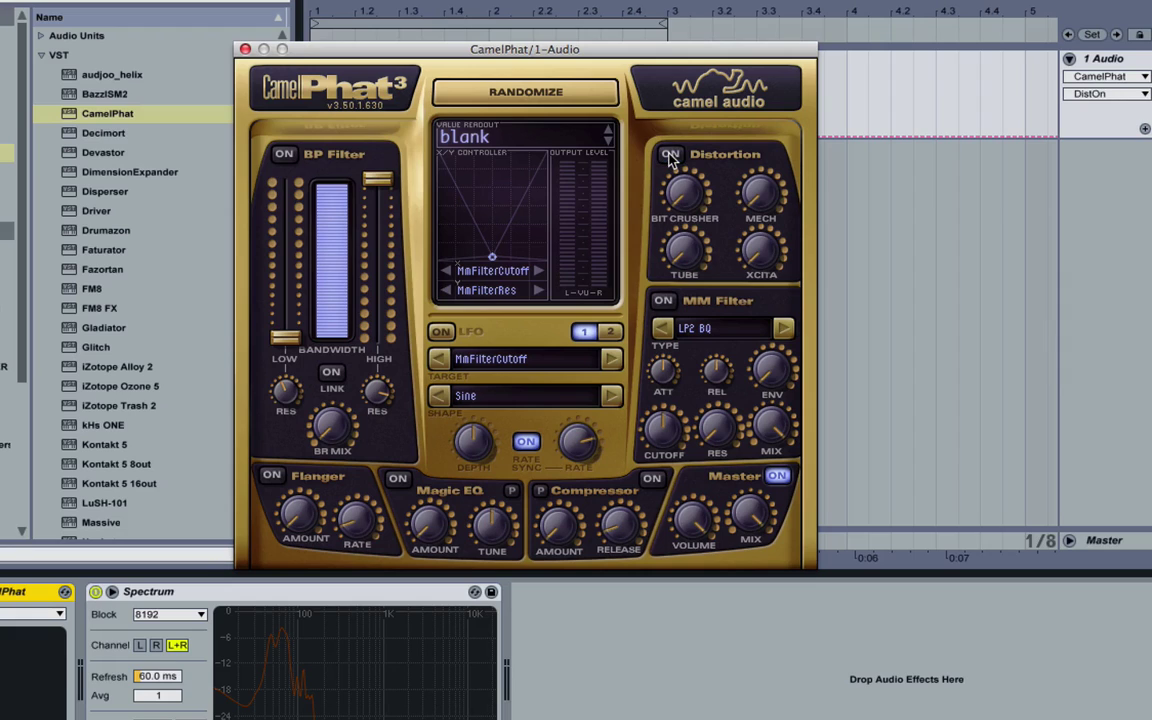
- Turn on the Compressor and set its Release to about 480 ms
left_click(661, 302)
left_click(620, 527)
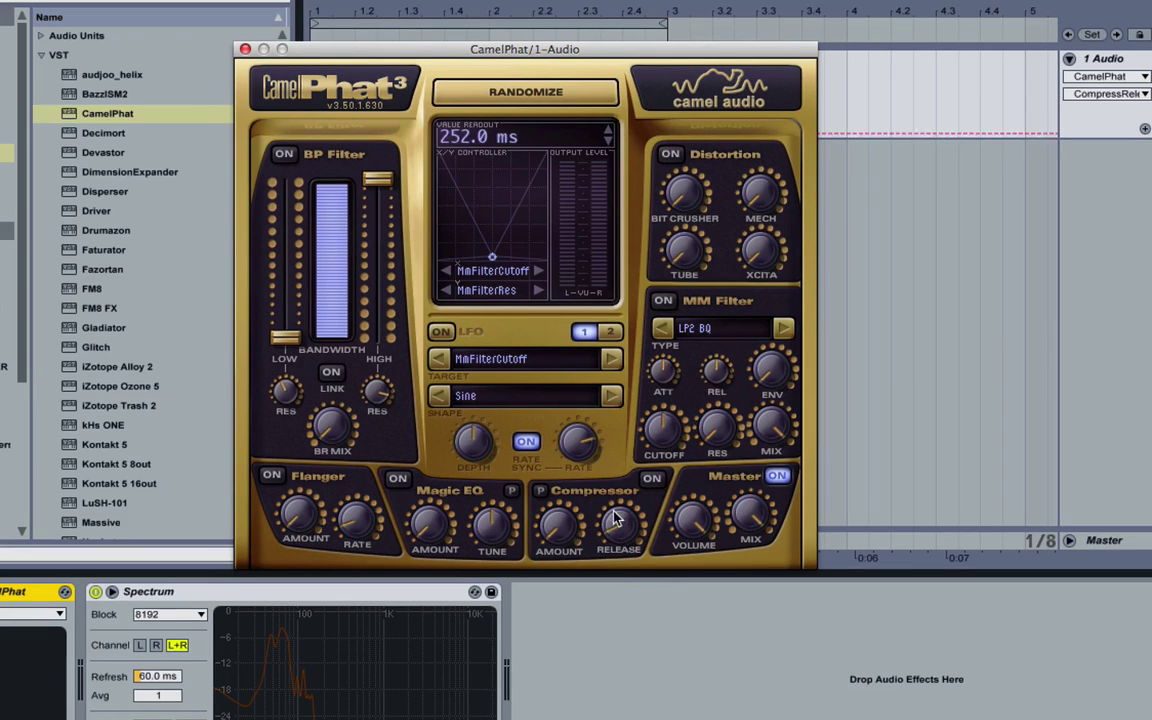
left_click(652, 480)
left_click_drag(619, 526, 627, 488)
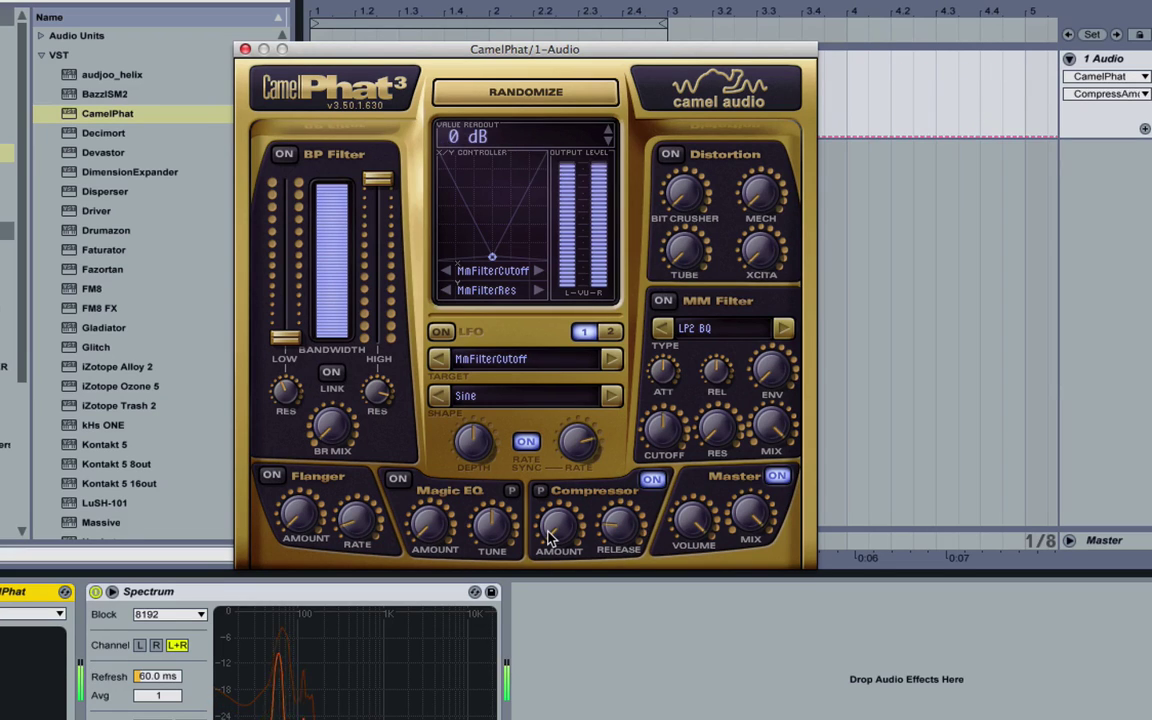
- Audition the Compressor's Amount on the loop and set it to -20 dB
left_click_drag(548, 538, 568, 563)
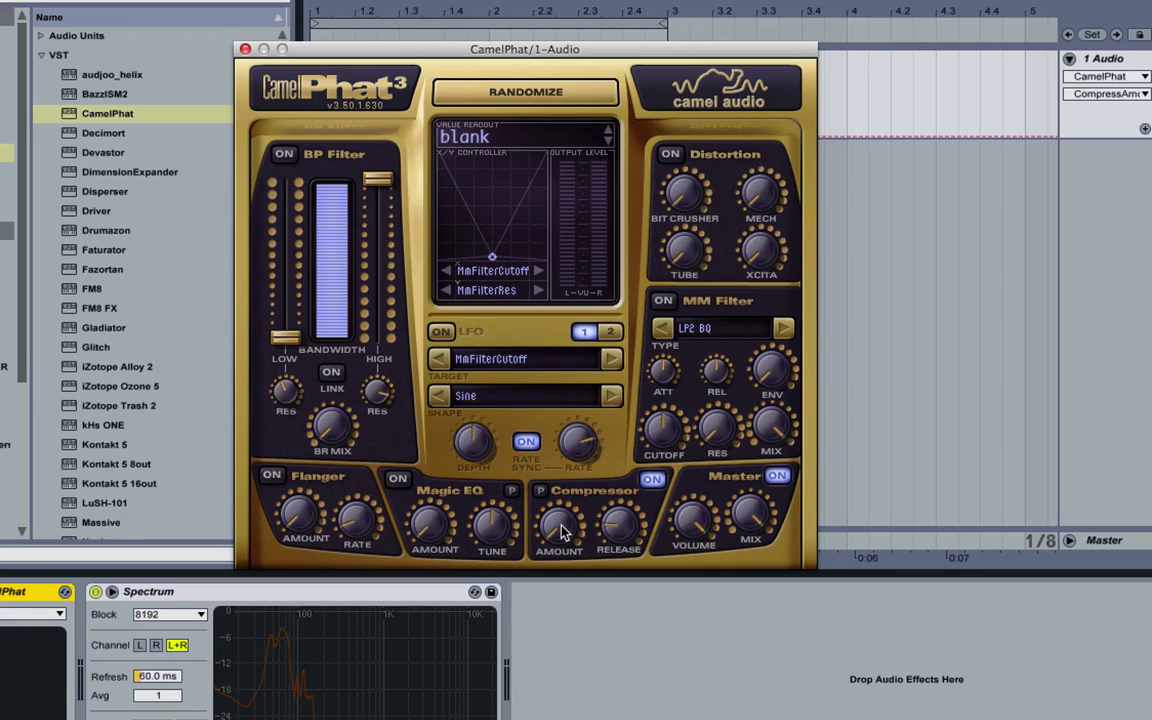
left_click(630, 531)
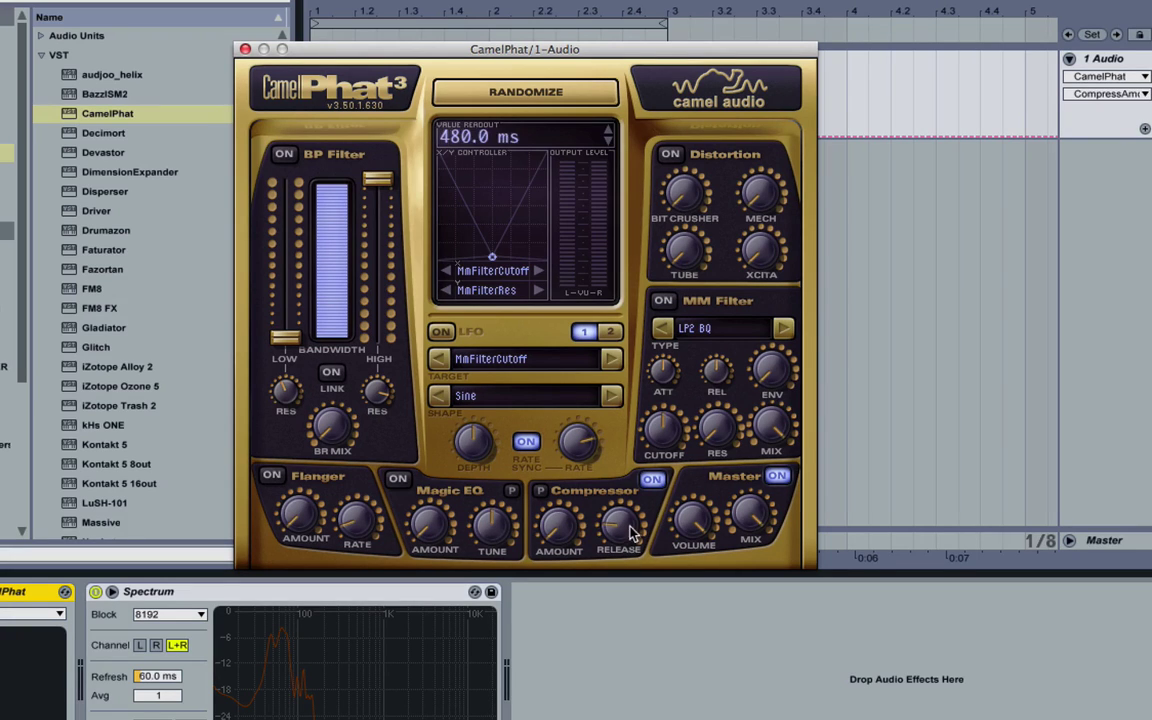
left_click_drag(622, 532, 557, 515)
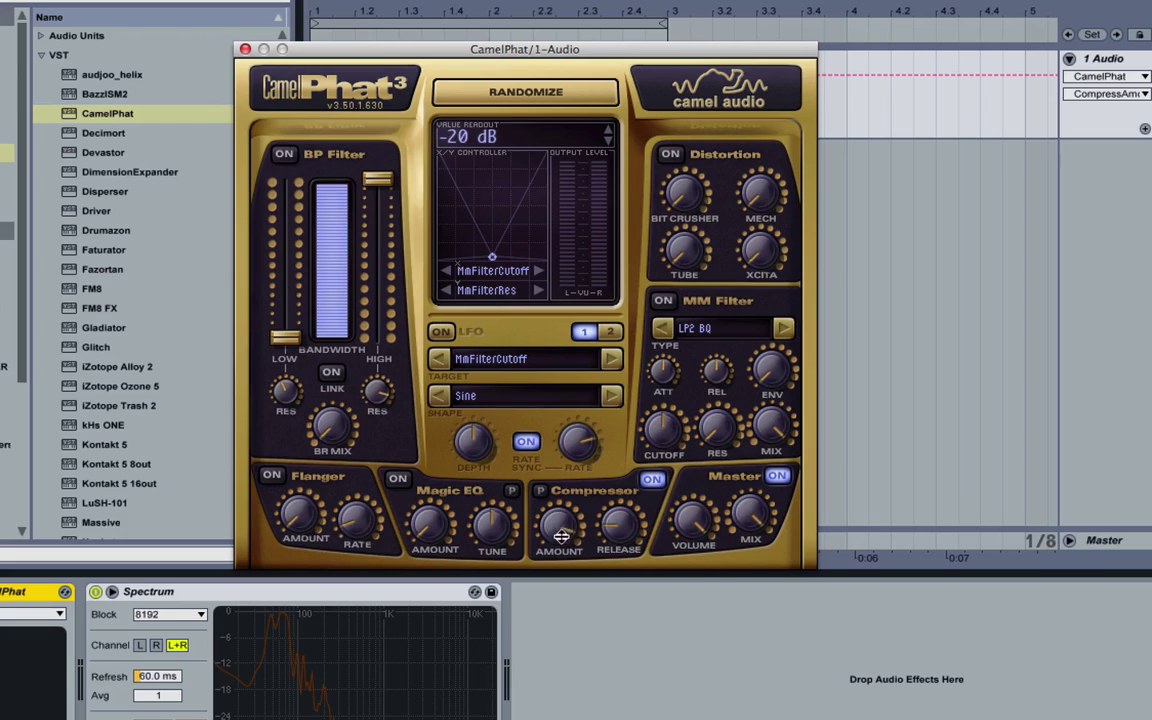
mouse_move(630, 525)
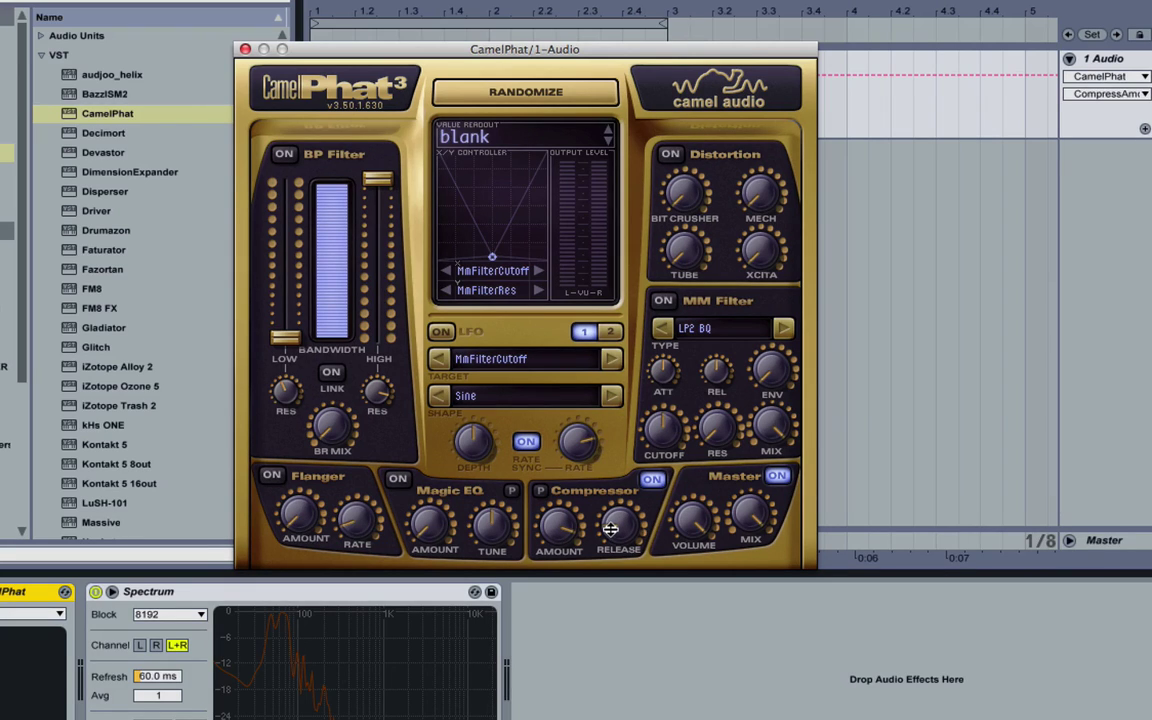
mouse_move(573, 529)
- Compare the Compressor's P mode on and off on the bass loop, leaving it off
left_click(541, 491)
left_click(541, 491)
left_click(541, 491)
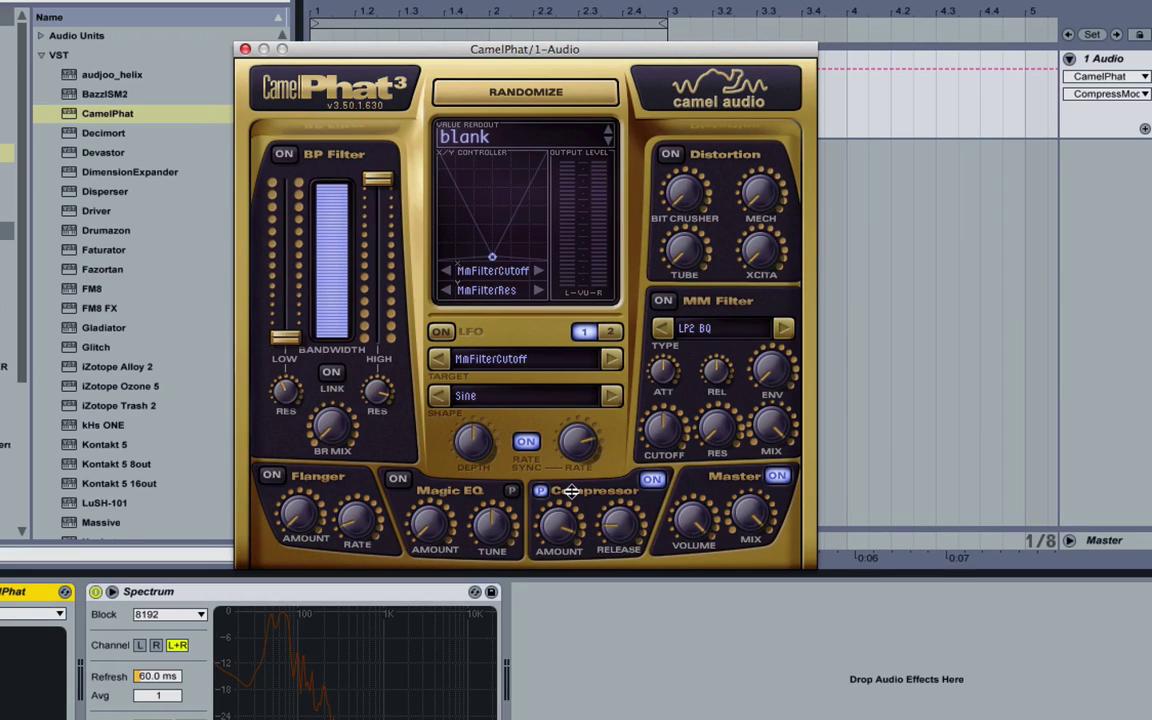
left_click(543, 490)
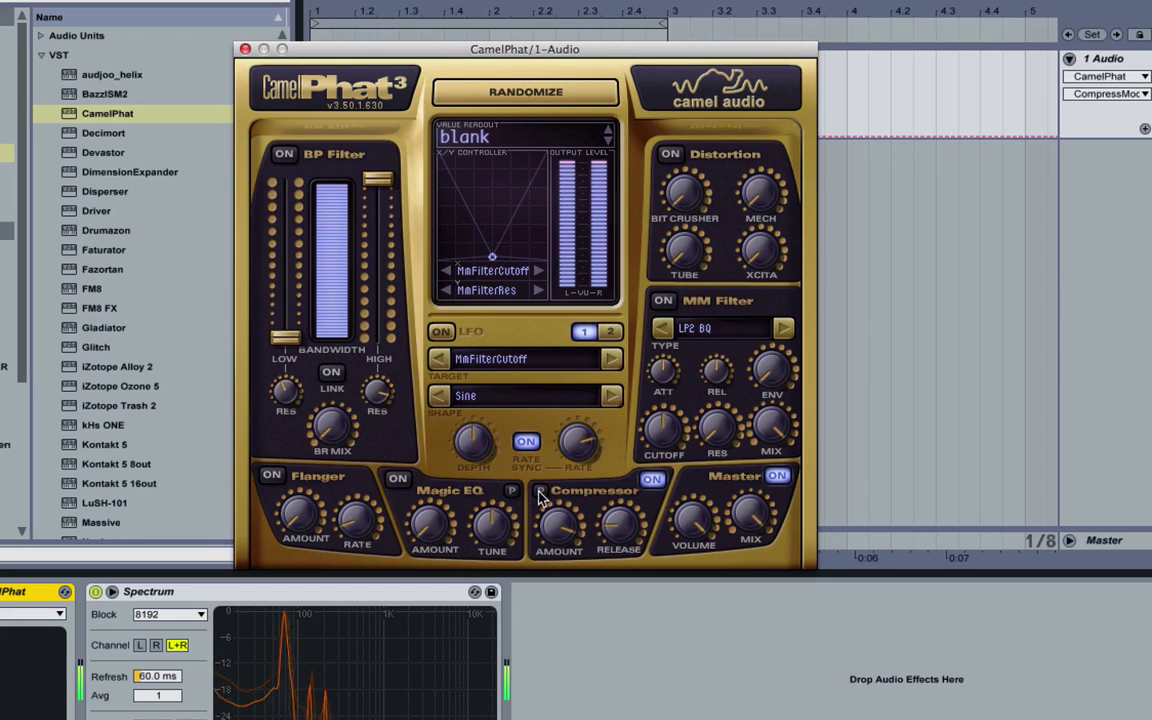
left_click(542, 493)
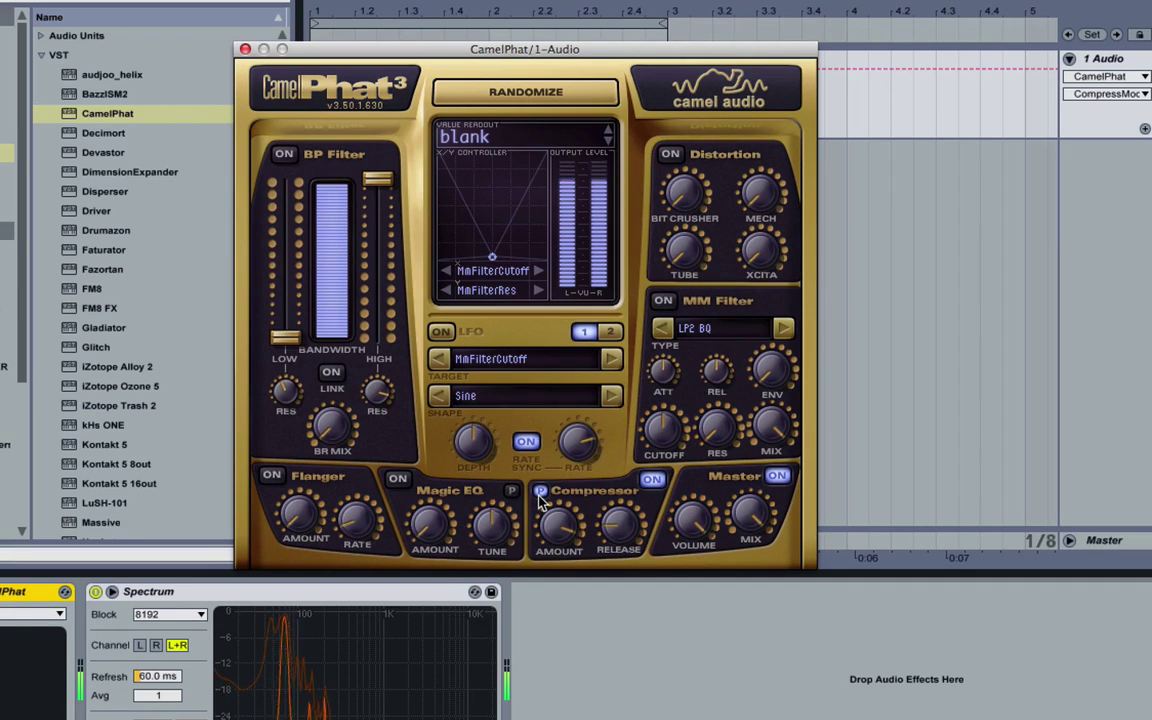
left_click(540, 497)
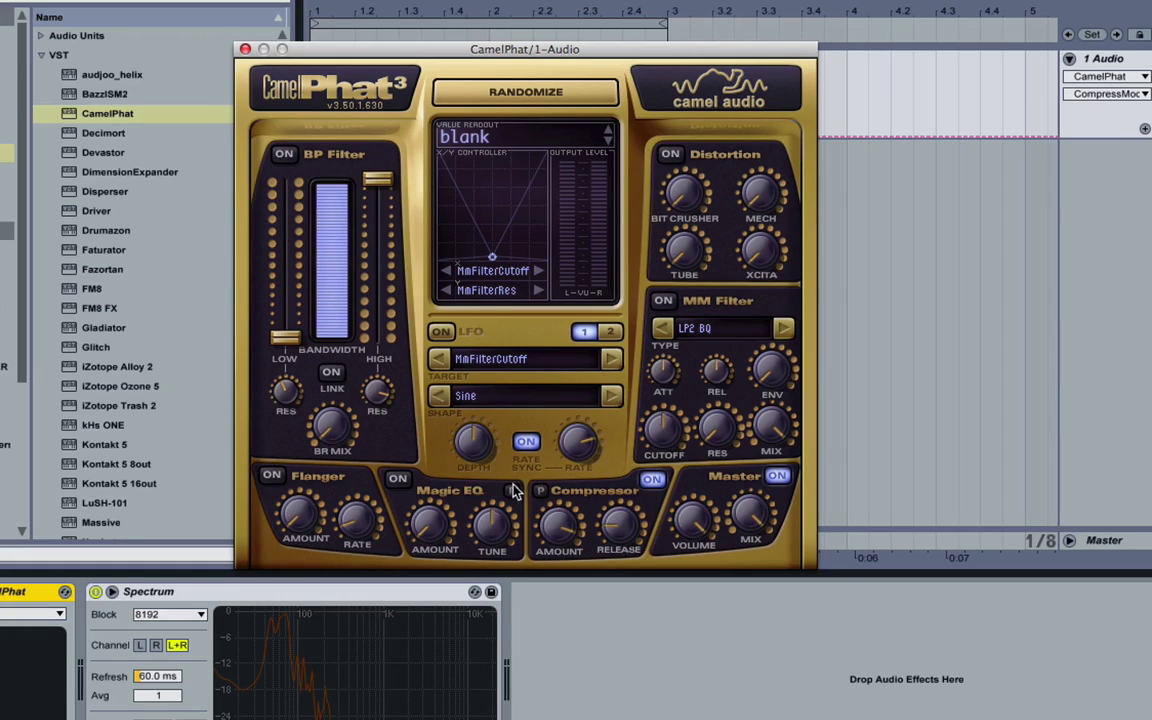
left_click(540, 491)
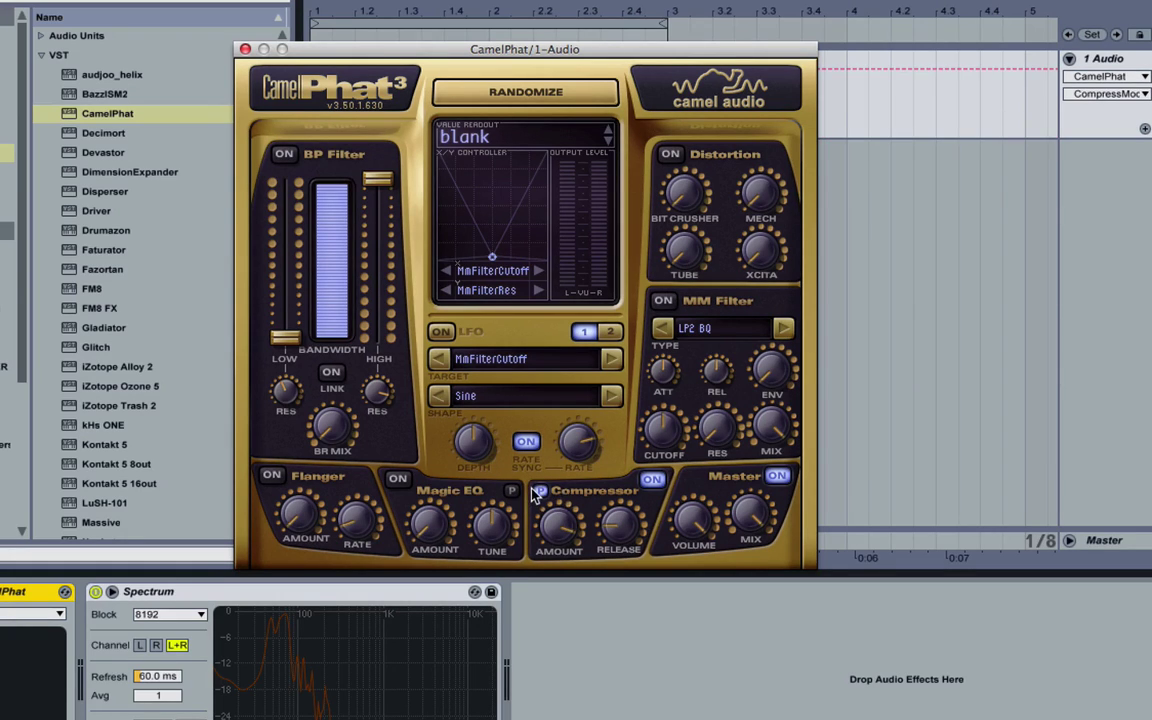
left_click(540, 492)
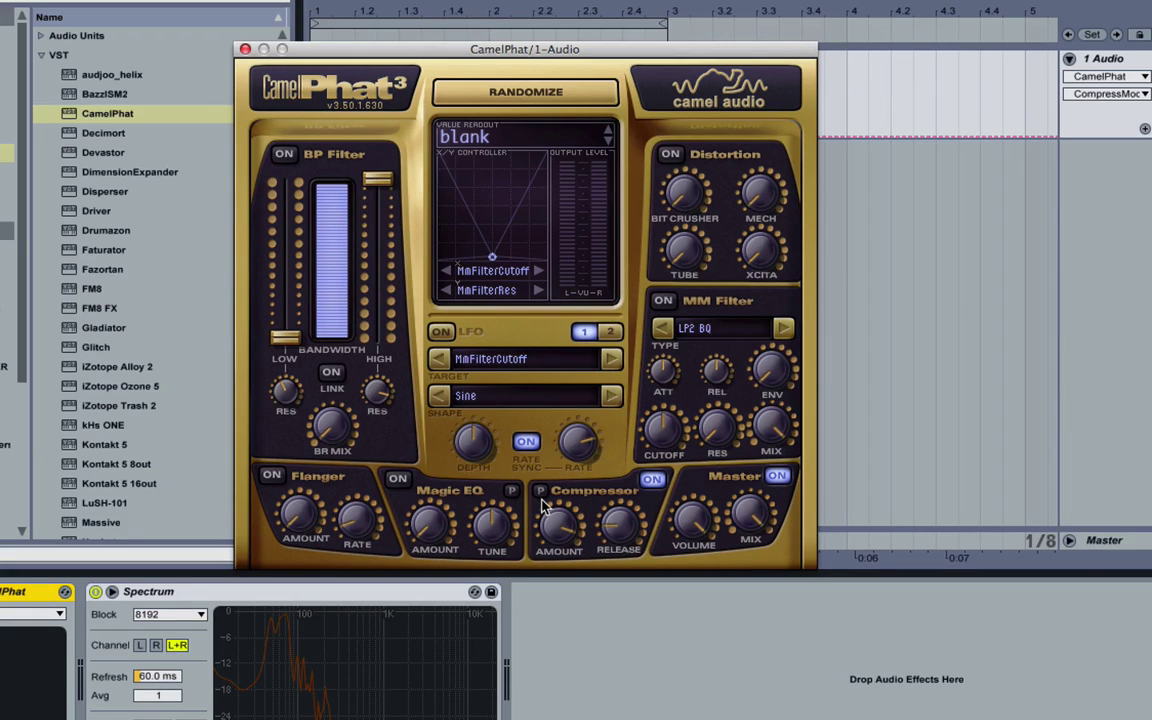
- Turn the Compressor off and enable Magic EQ, comparing the loop with and without it
left_click(653, 482)
left_click(398, 481)
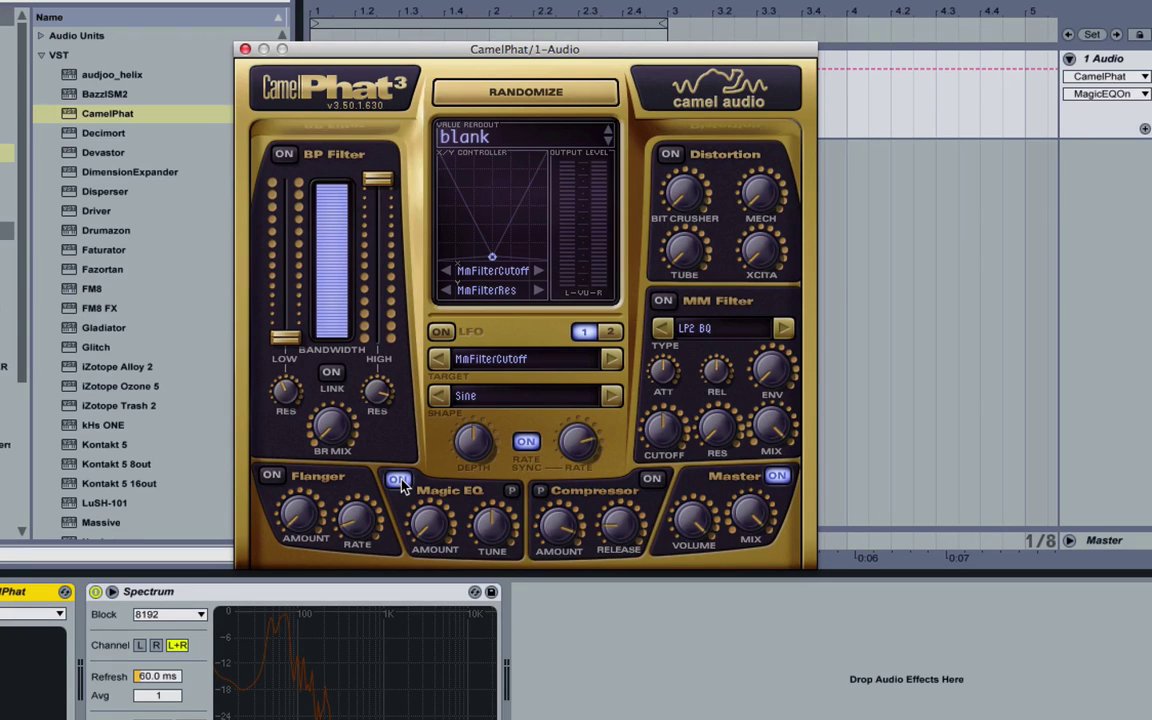
mouse_move(429, 525)
left_click(399, 482)
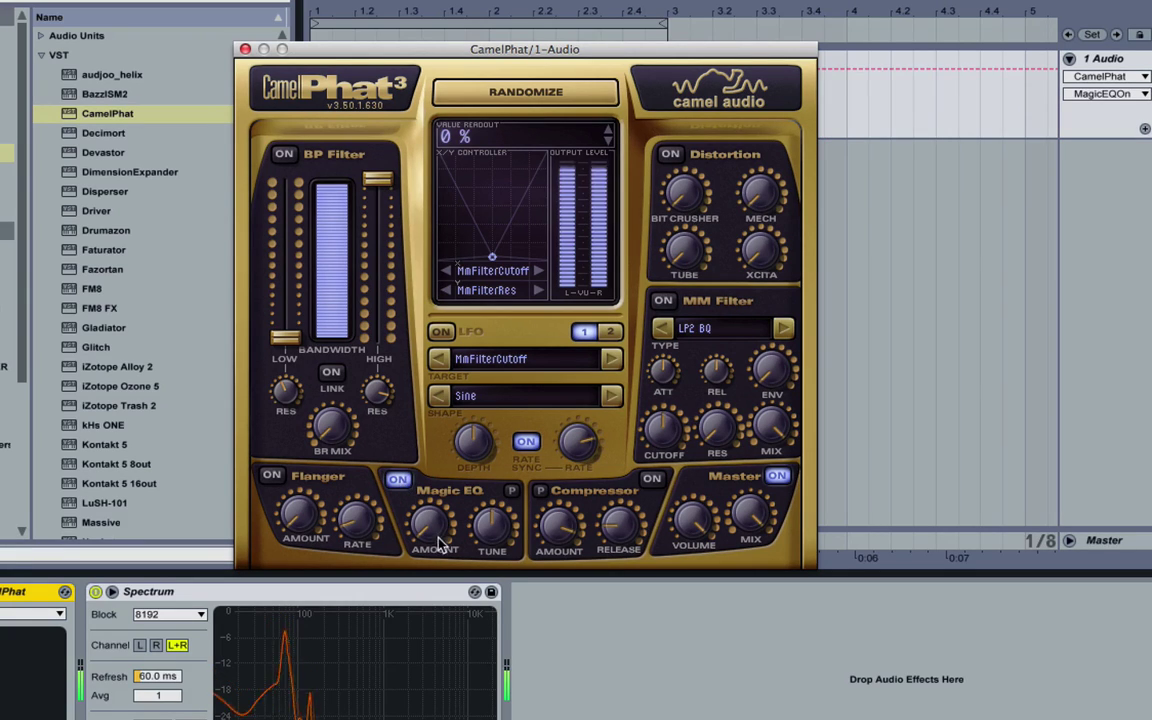
left_click(398, 478)
- Raise Magic EQ's Amount to about 84 % and sweep Tune, setting it to about 79.2 Hz
left_click_drag(409, 470, 425, 353)
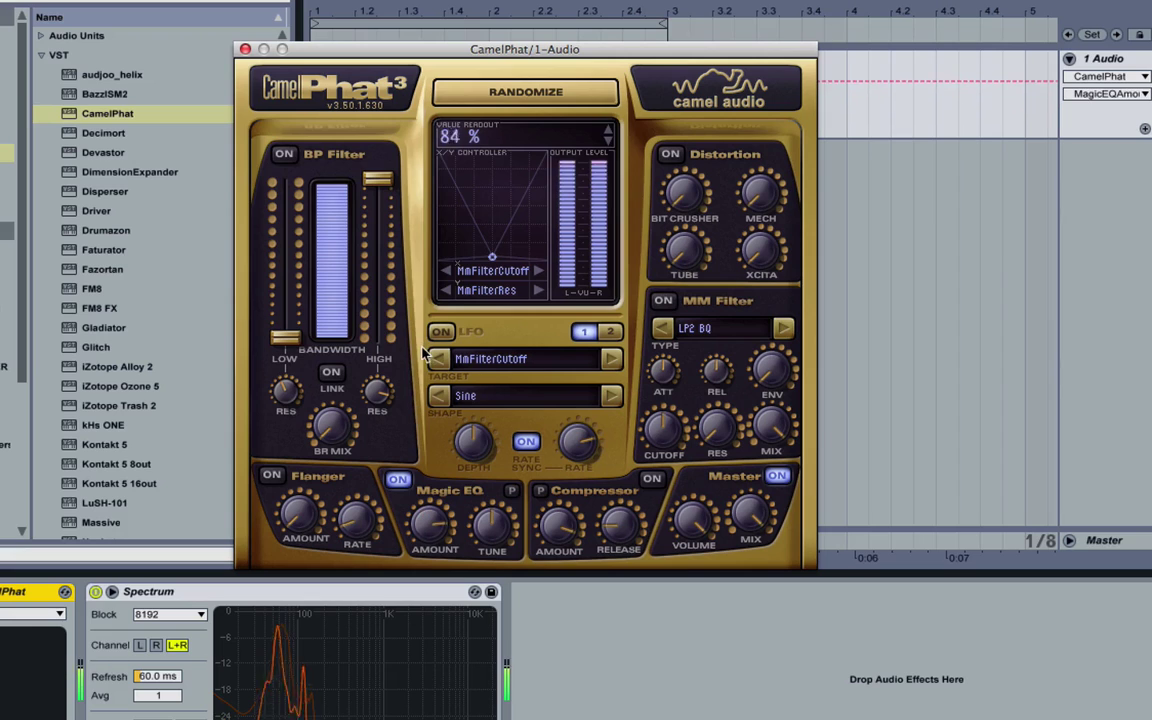
left_click_drag(486, 521, 469, 436)
left_click_drag(488, 526, 527, 587)
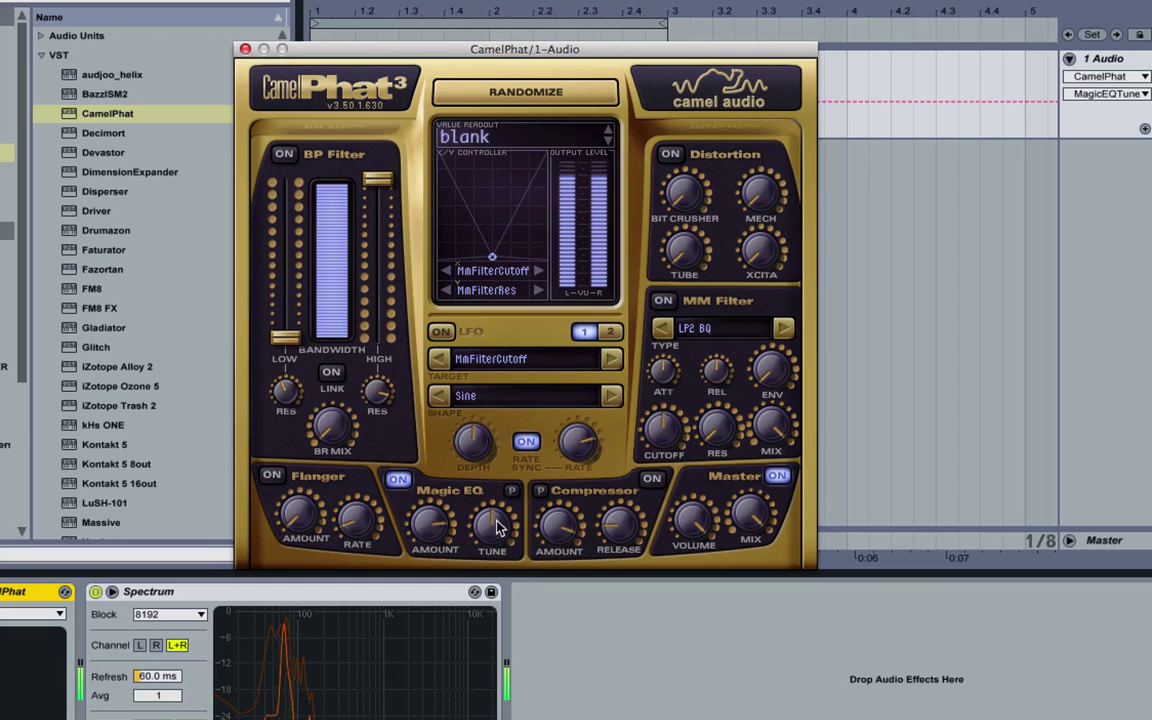
mouse_move(490, 525)
left_mouse_down()
mouse_move(491, 558)
mouse_move(491, 514)
left_mouse_up()
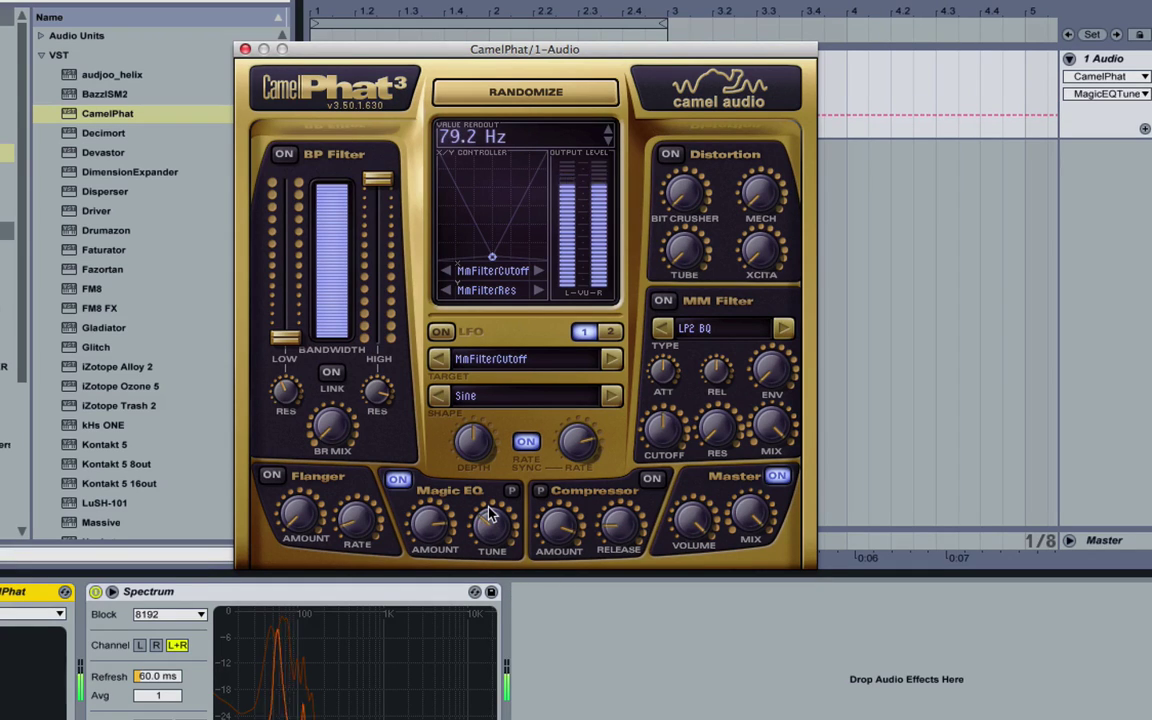
- With Magic EQ's P mode enabled, set Amount to about 31 % and Tune near its middle position
left_click(511, 492)
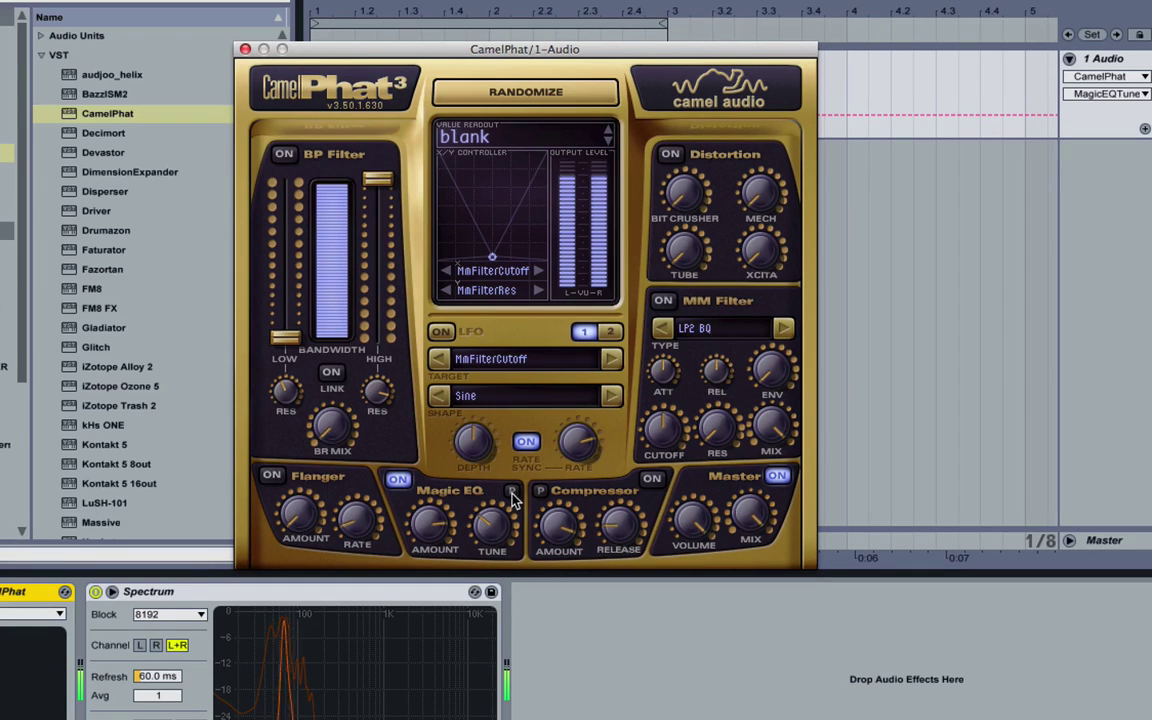
left_click_drag(428, 506, 399, 506)
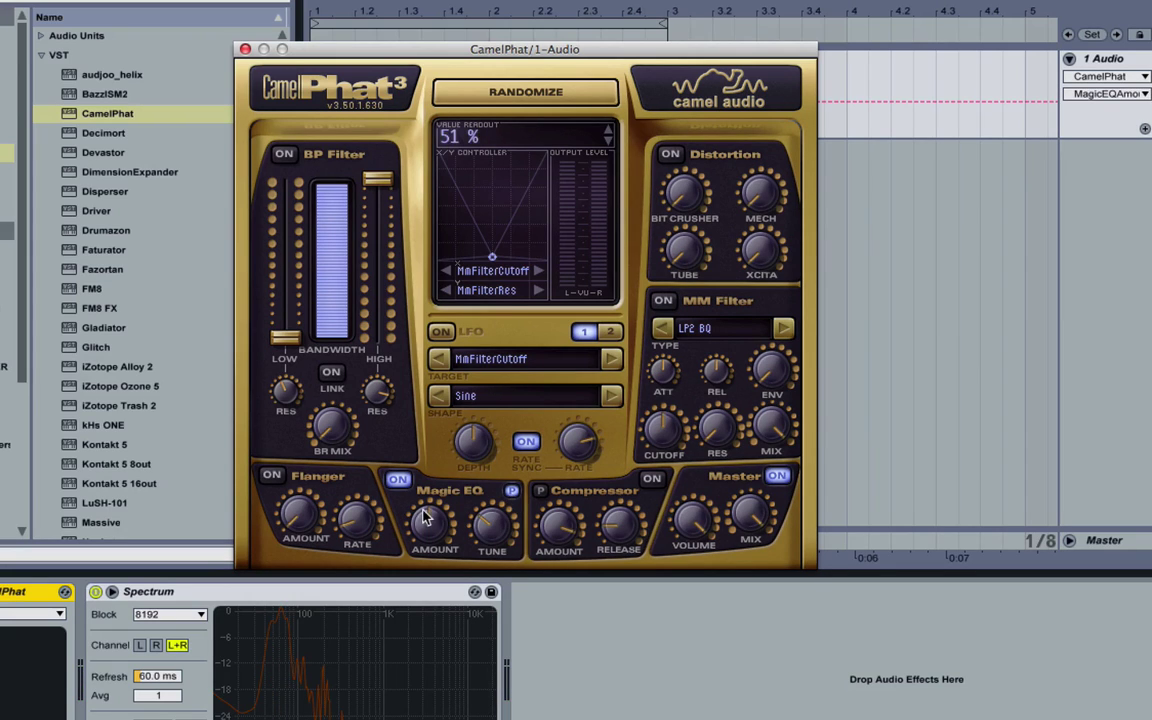
left_click_drag(430, 522, 445, 560)
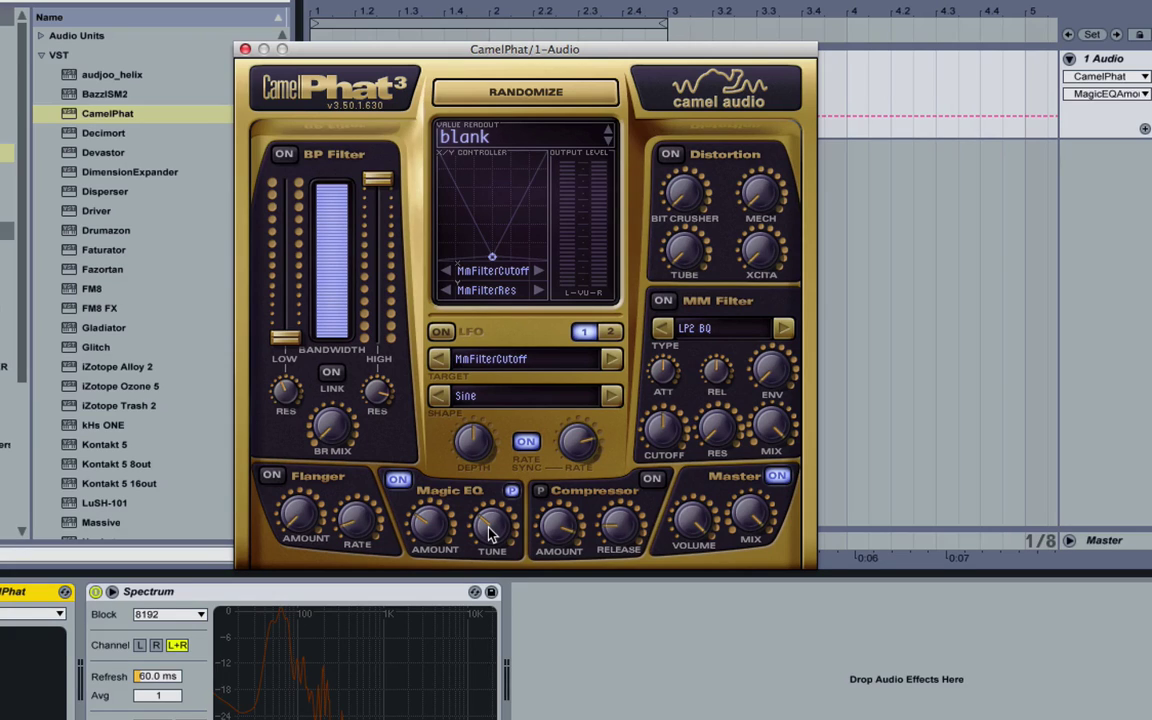
mouse_move(490, 533)
left_mouse_down()
mouse_move(452, 478)
mouse_move(465, 545)
mouse_move(487, 511)
left_mouse_up()
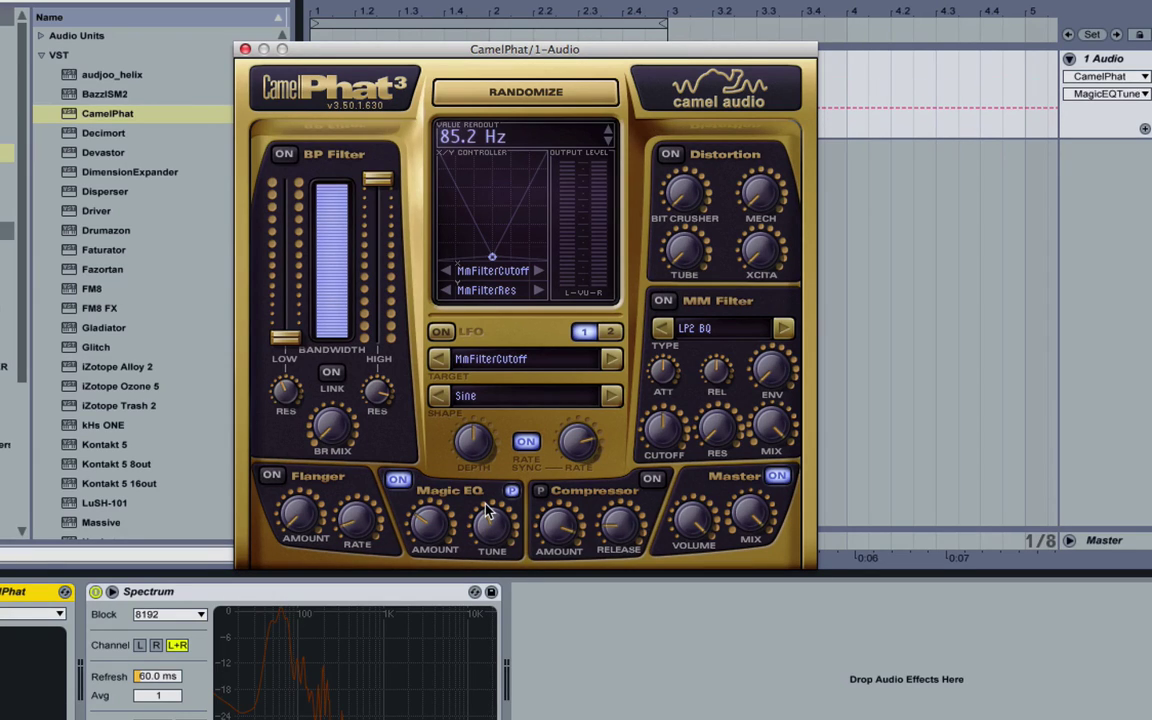
mouse_move(487, 511)
left_mouse_down()
mouse_move(487, 490)
mouse_move(508, 575)
mouse_move(487, 510)
left_mouse_up()
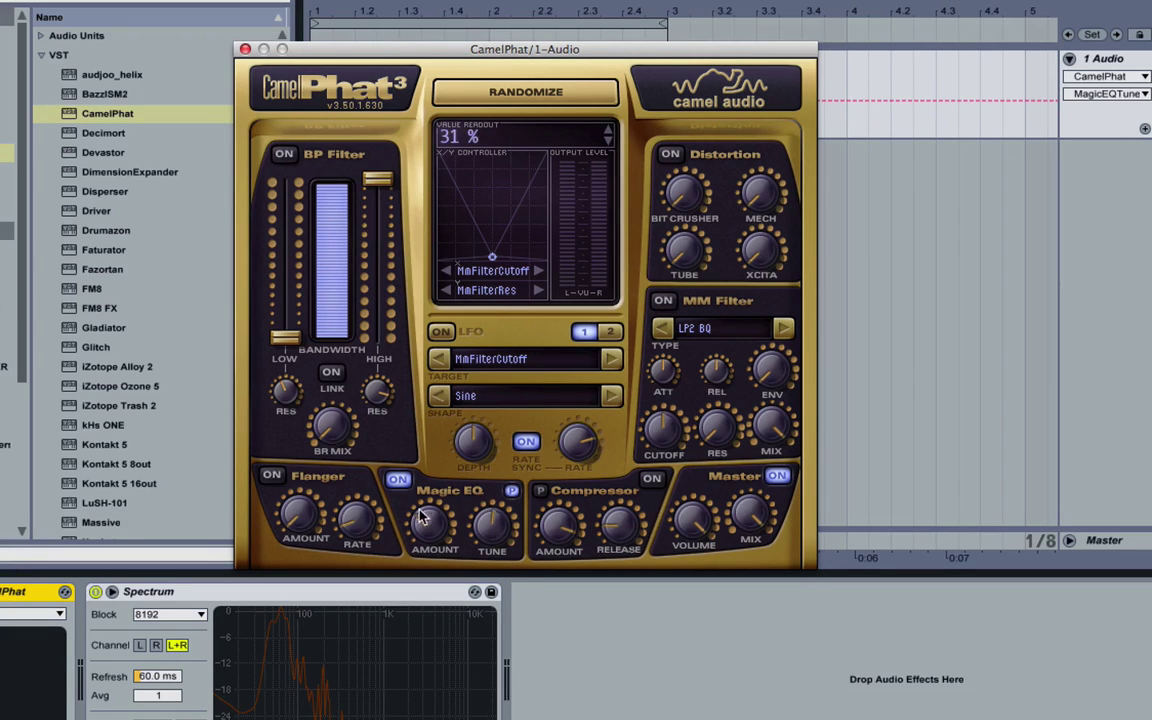
- Raise Magic EQ's Amount past its midpoint, and turn off both Magic EQ and its P mode
left_click_drag(422, 512, 430, 461)
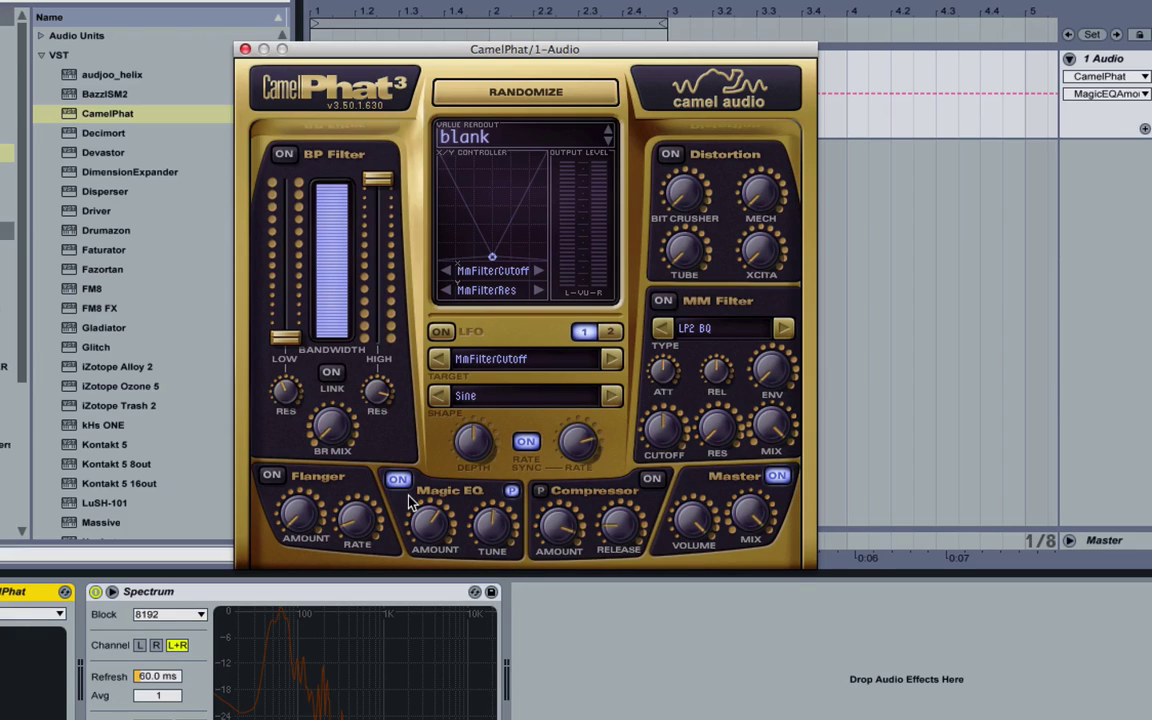
left_click(397, 479)
left_click(513, 492)
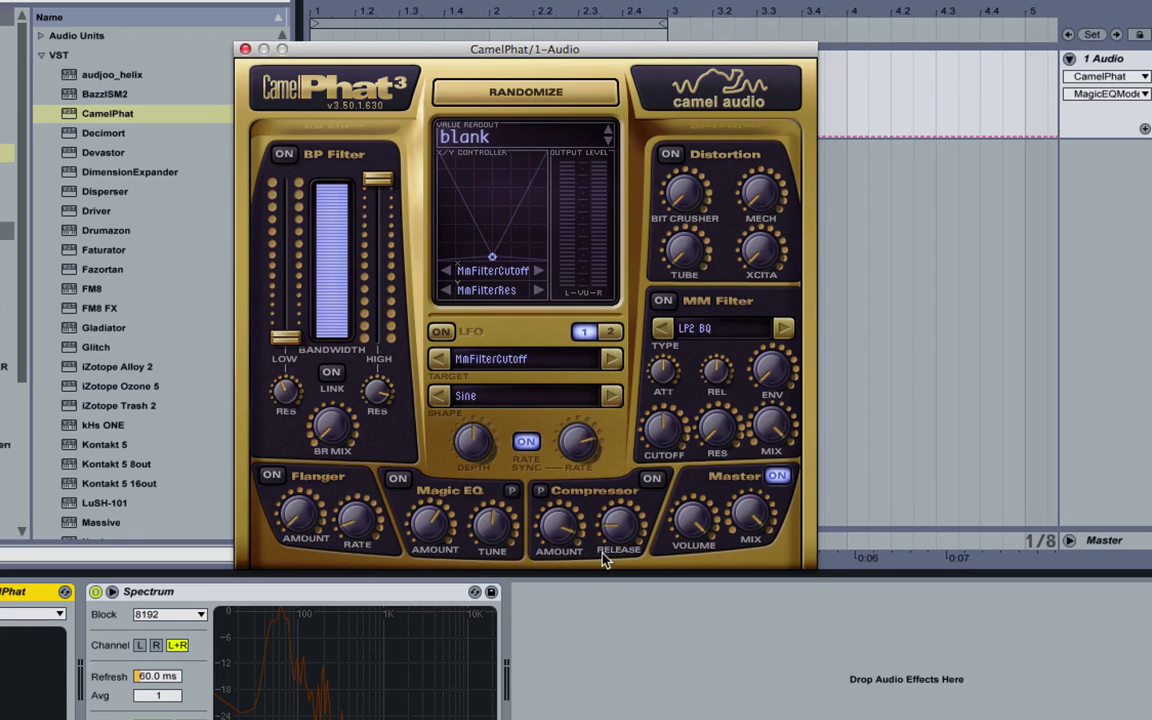
- Set the Flanger's Amount and Rate just below their midpoints and audition the effect, leaving the Flanger off
mouse_move(640, 452)
left_click_drag(290, 508, 299, 427)
left_click_drag(359, 517, 361, 468)
left_click_drag(302, 510, 319, 534)
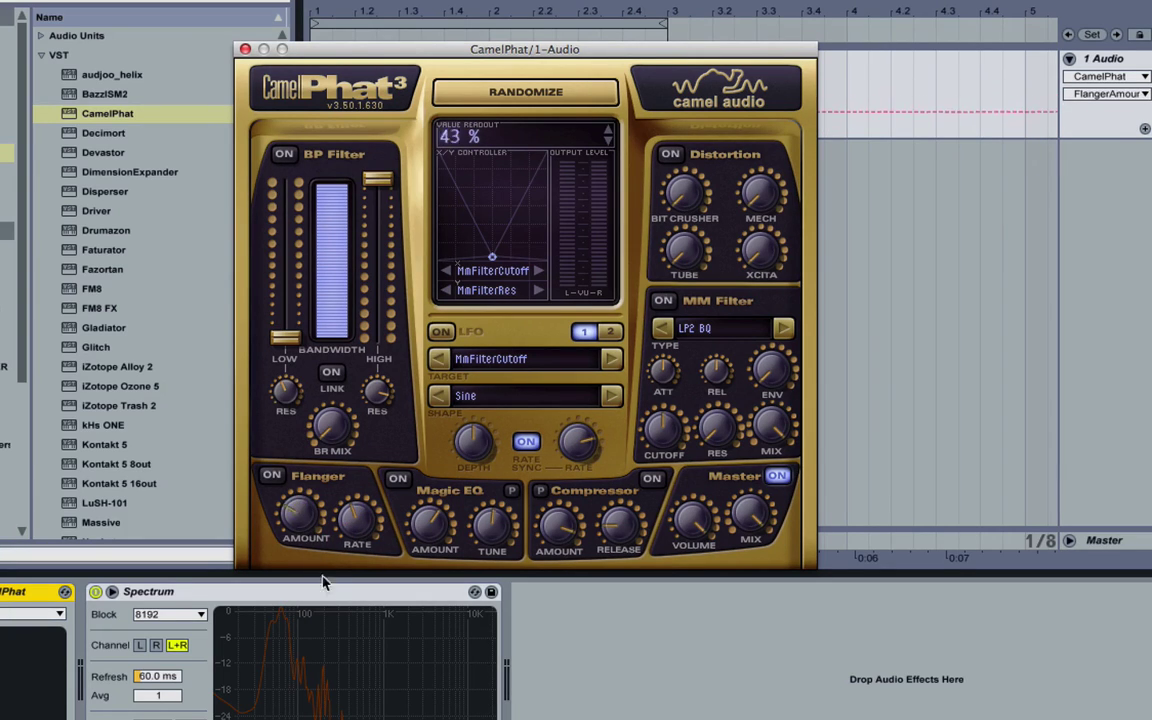
left_click(270, 477)
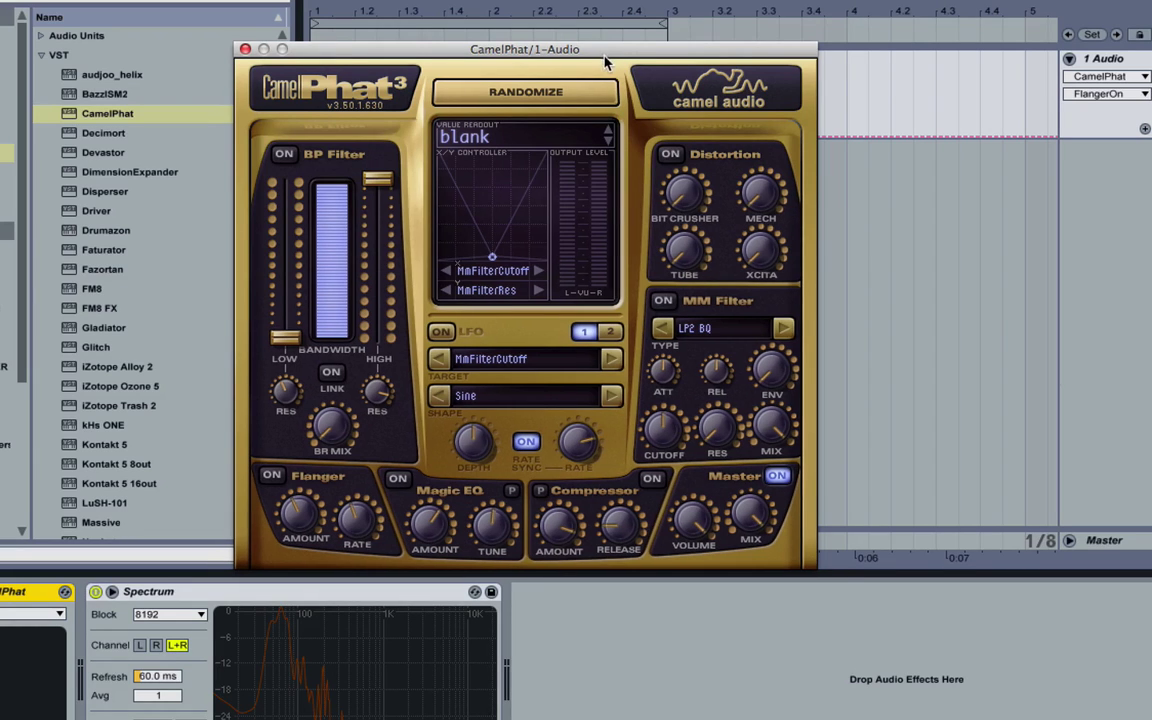
- Review MM Filter's list of filter types, keeping LP2 BQ, and raise its Env to about a third
left_click_drag(603, 53, 638, 64)
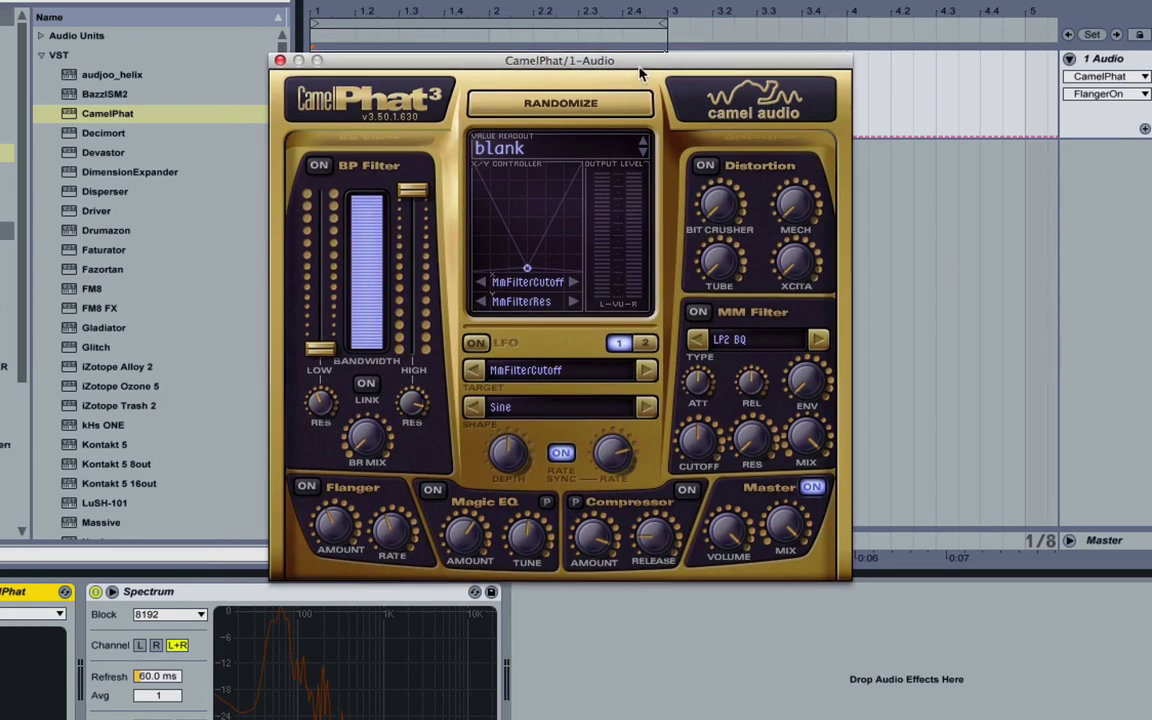
left_click(757, 345)
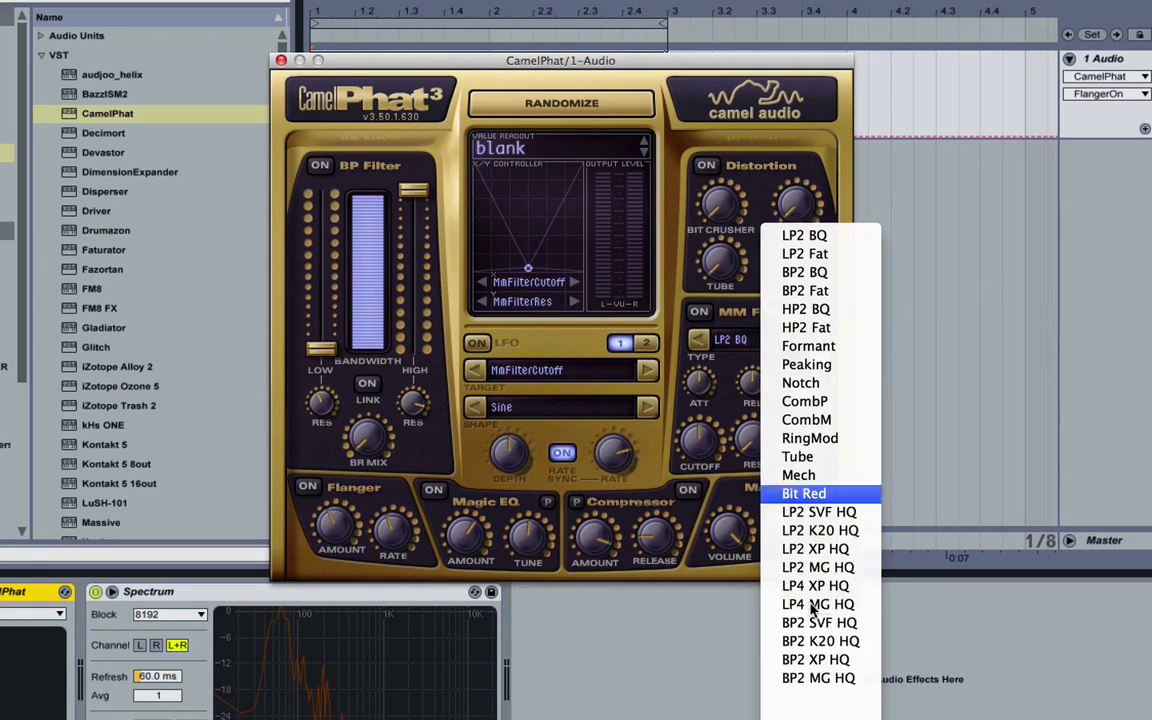
left_click(757, 349)
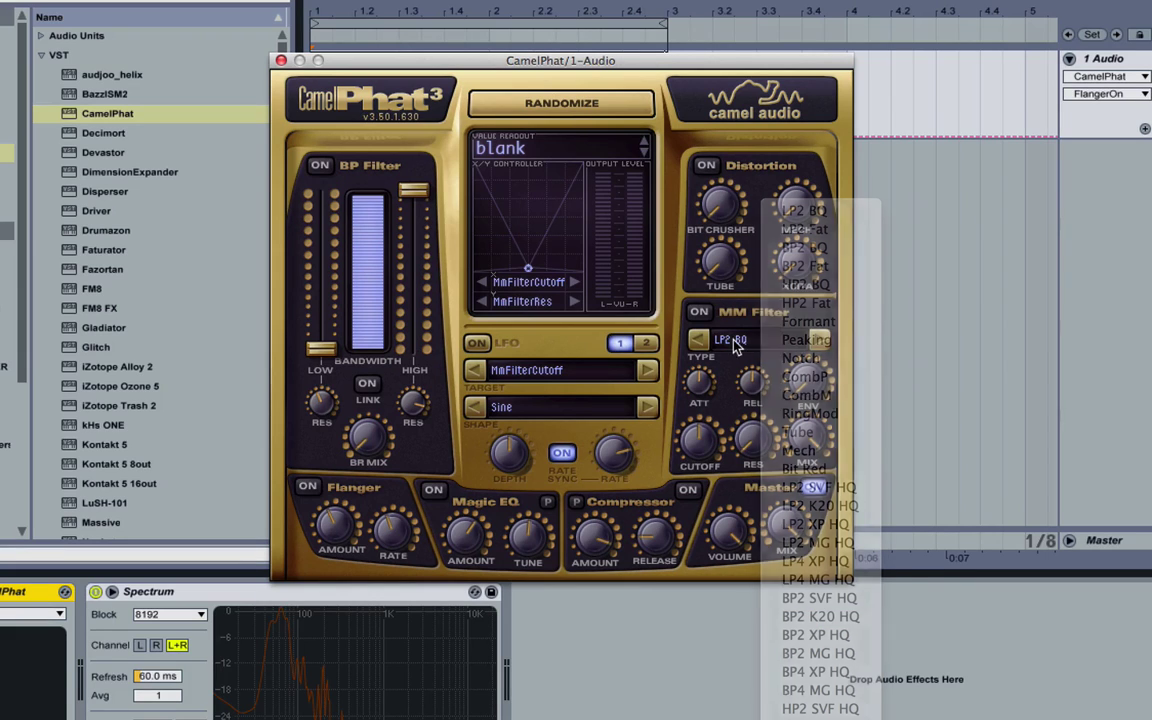
left_click(745, 343)
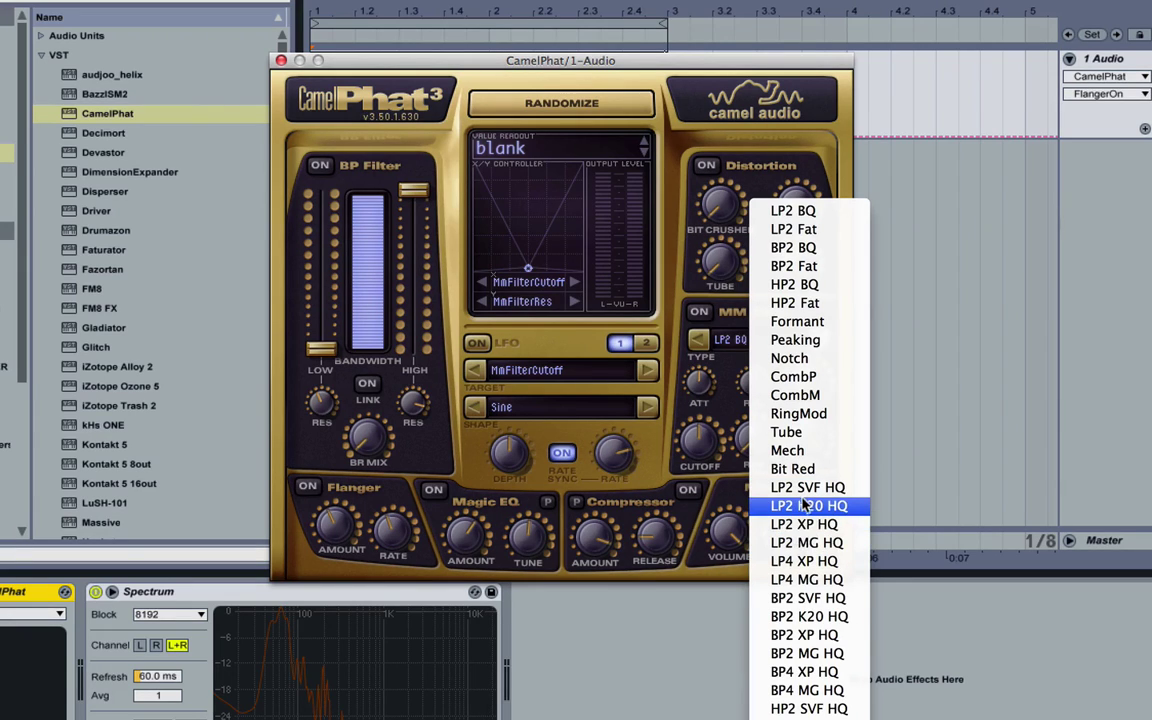
key("XF86MonBrightnessUp")
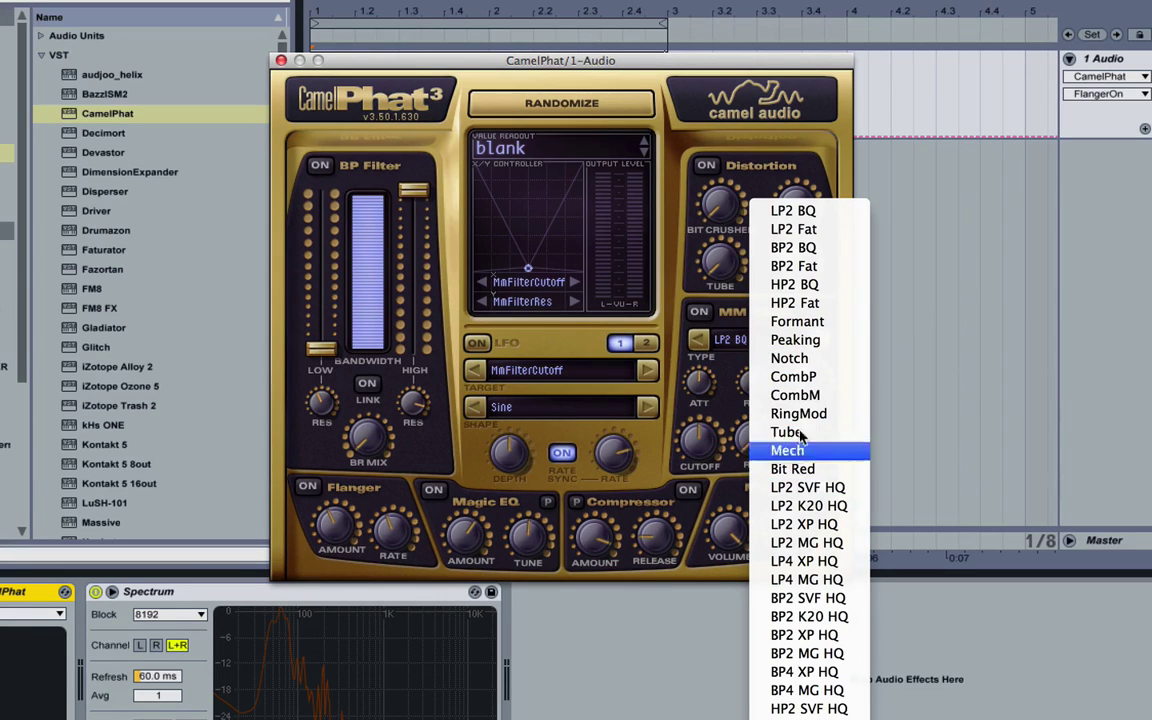
left_click(726, 373)
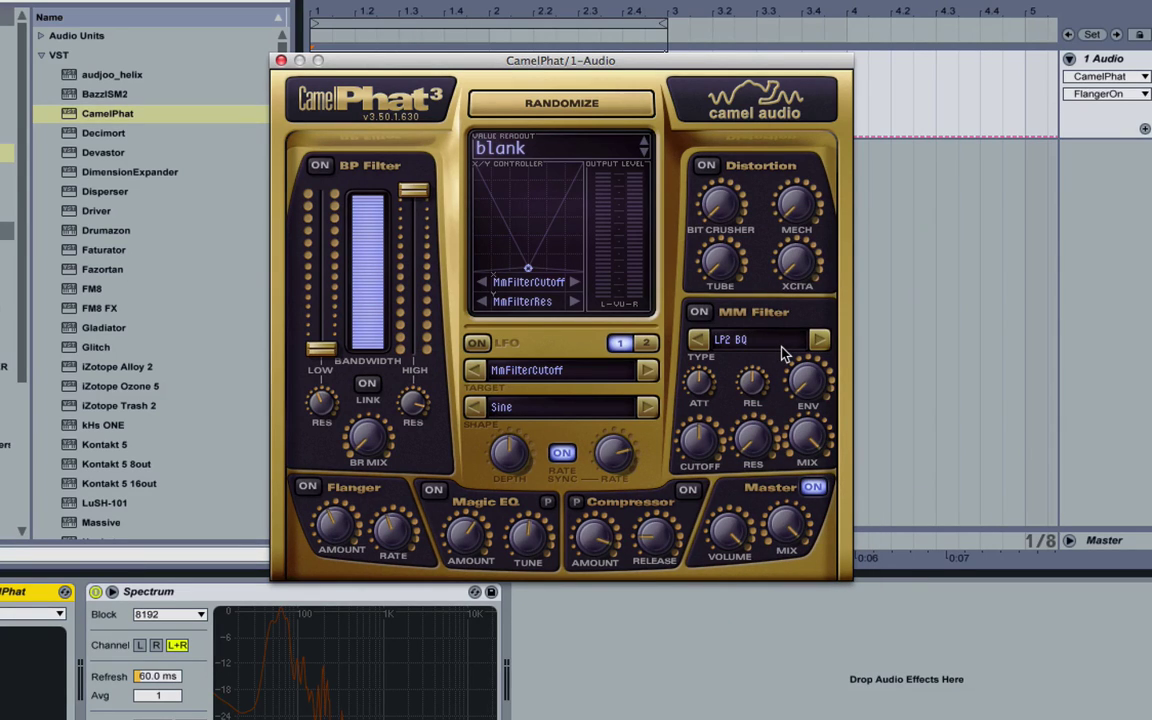
mouse_move(803, 398)
left_click_drag(808, 397, 818, 340)
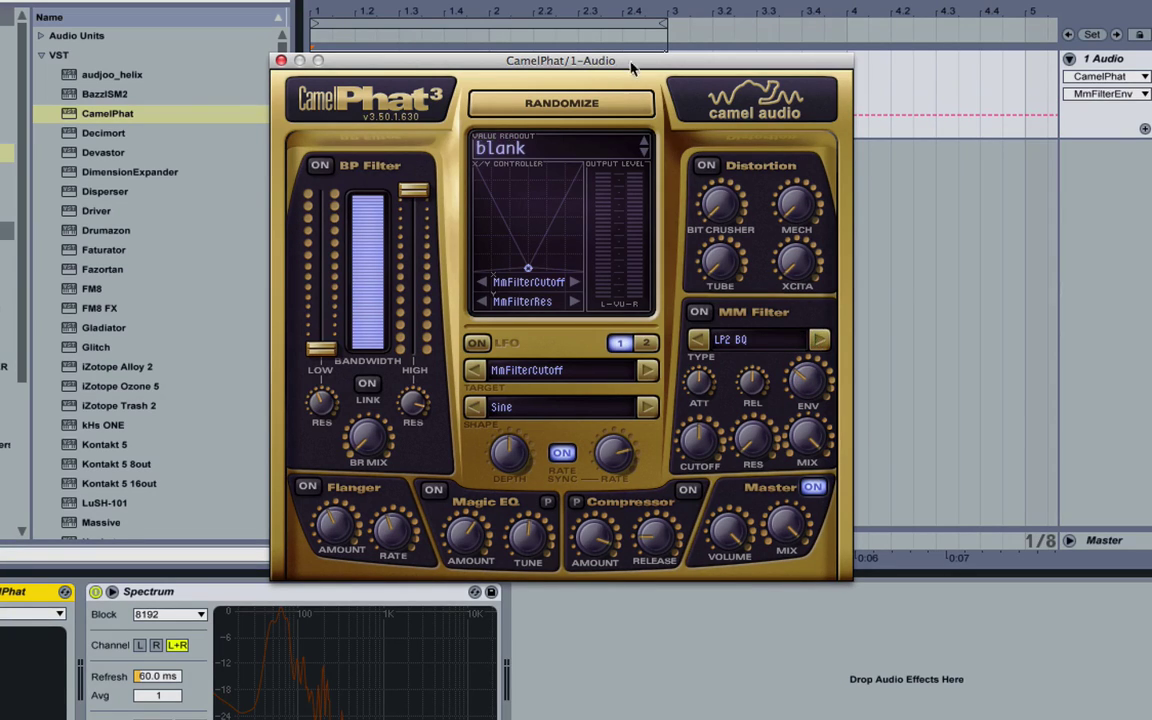
- Examine the bass clip's waveform close up around beat 2, and return to the view of the whole clip
left_click_drag(475, 62, 464, 198)
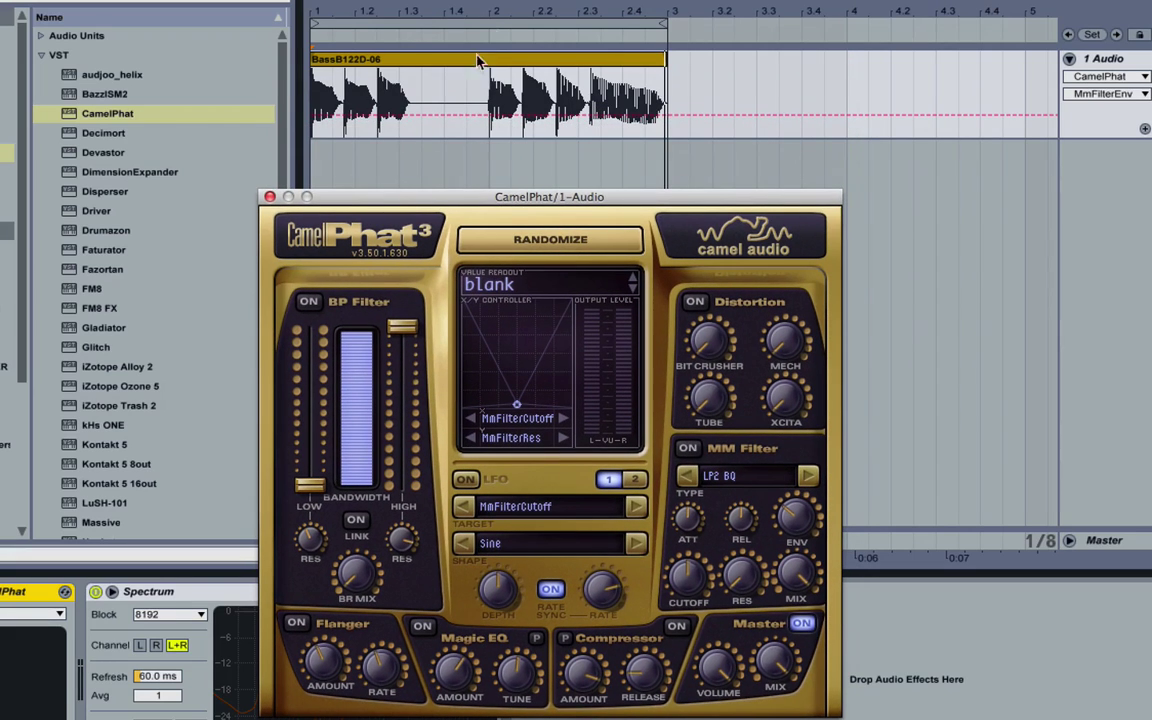
left_click(495, 12)
double_click(495, 12)
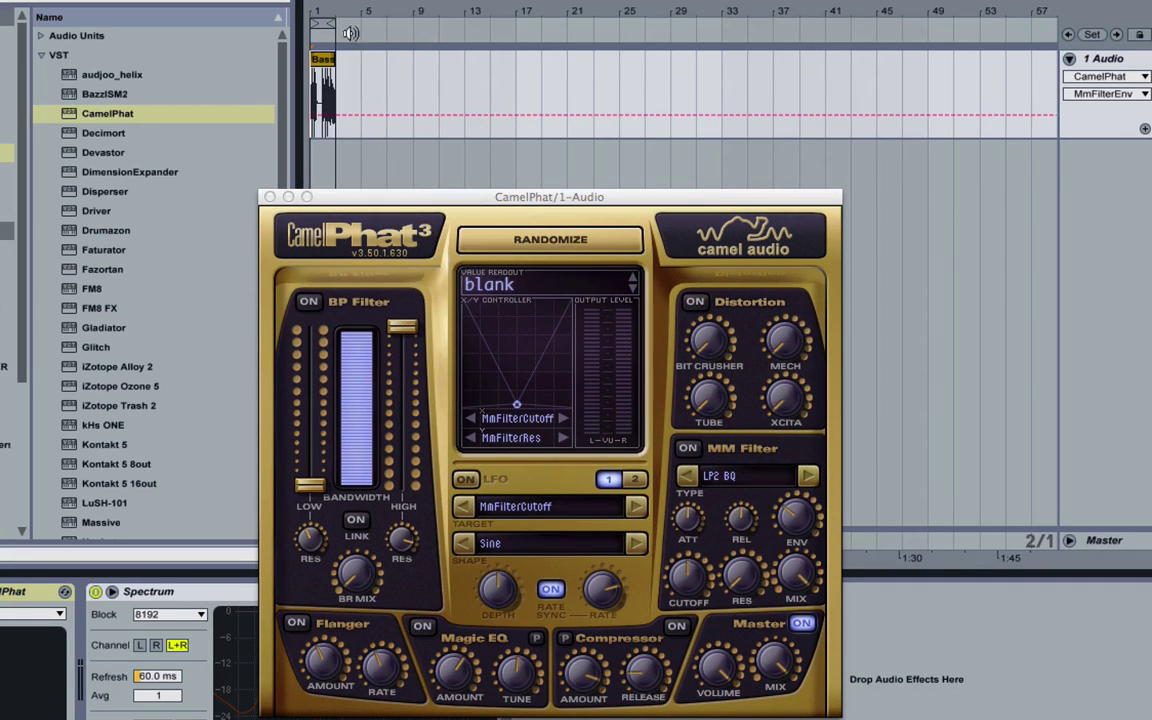
left_click_drag(316, 5, 316, 7)
left_click_drag(754, 9, 752, 15)
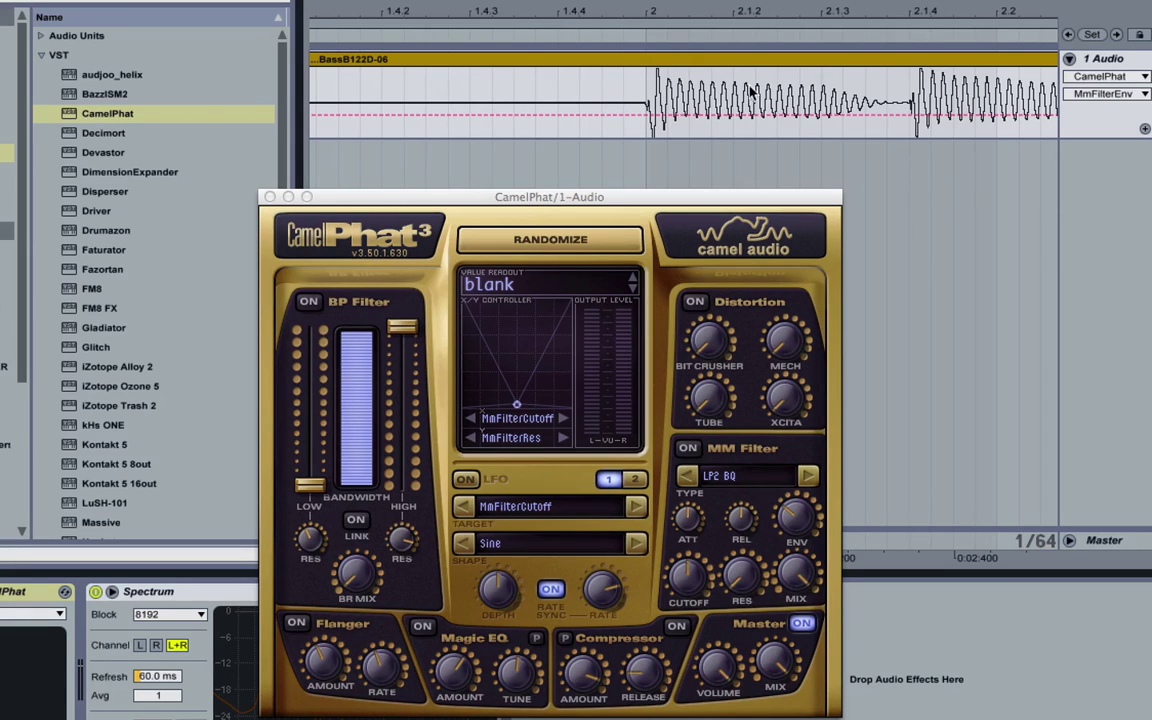
left_click_drag(678, 193, 674, 86)
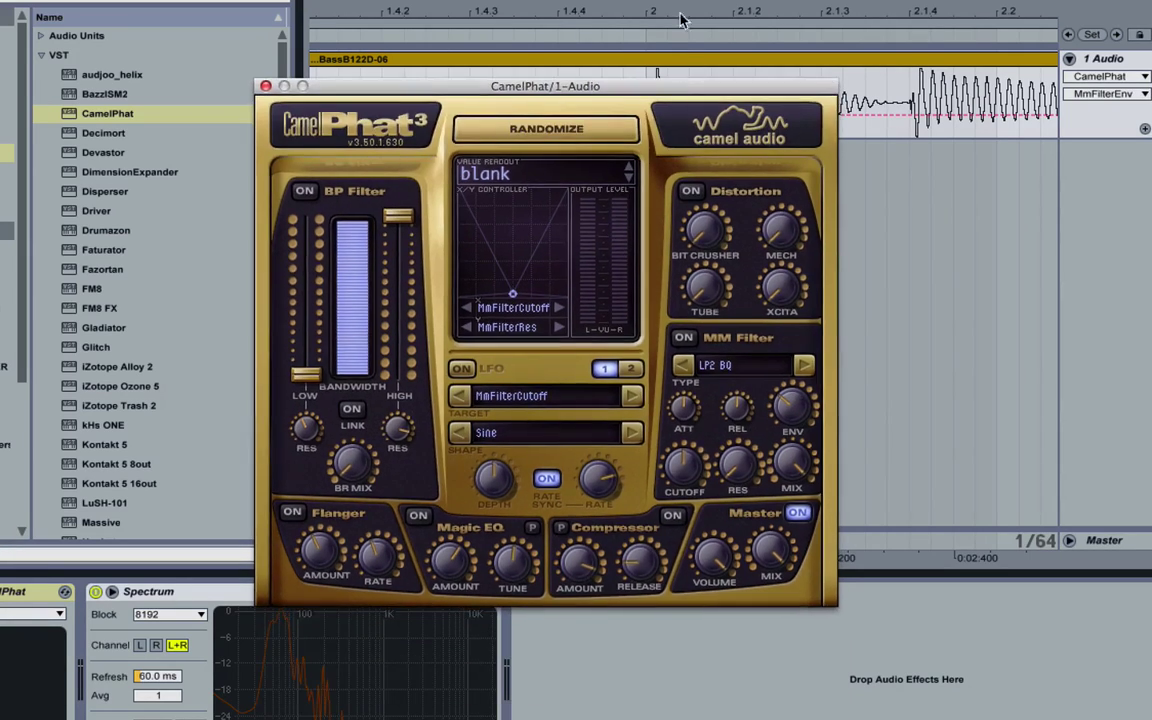
left_click_drag(511, 10, 511, 5)
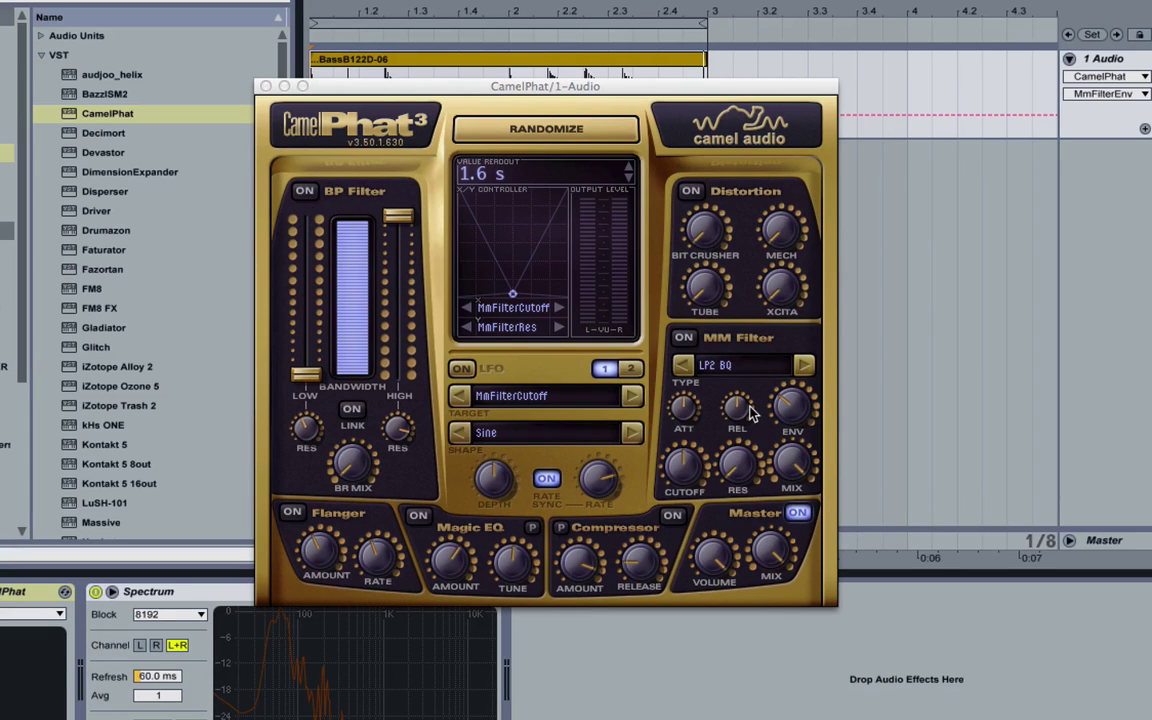
- Enable Distortion with Tube raised to about a third, and set the MM Filter type to LP2 SVF HQ
left_click_drag(620, 88, 659, 161)
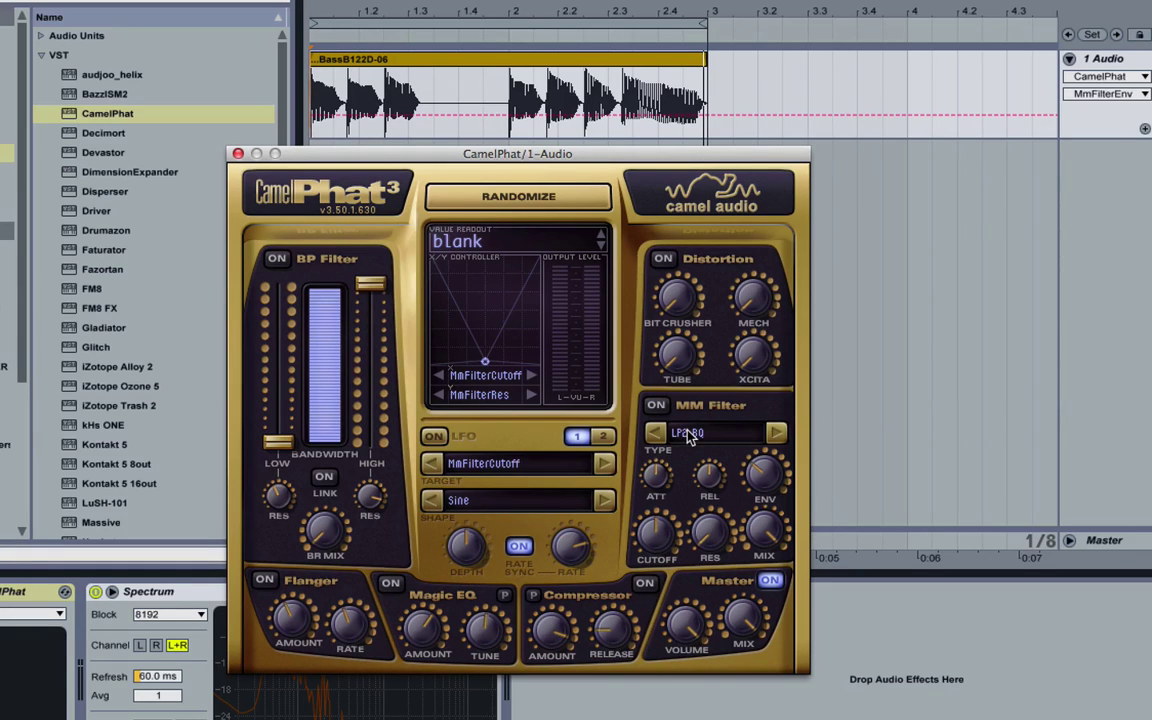
left_click(662, 260)
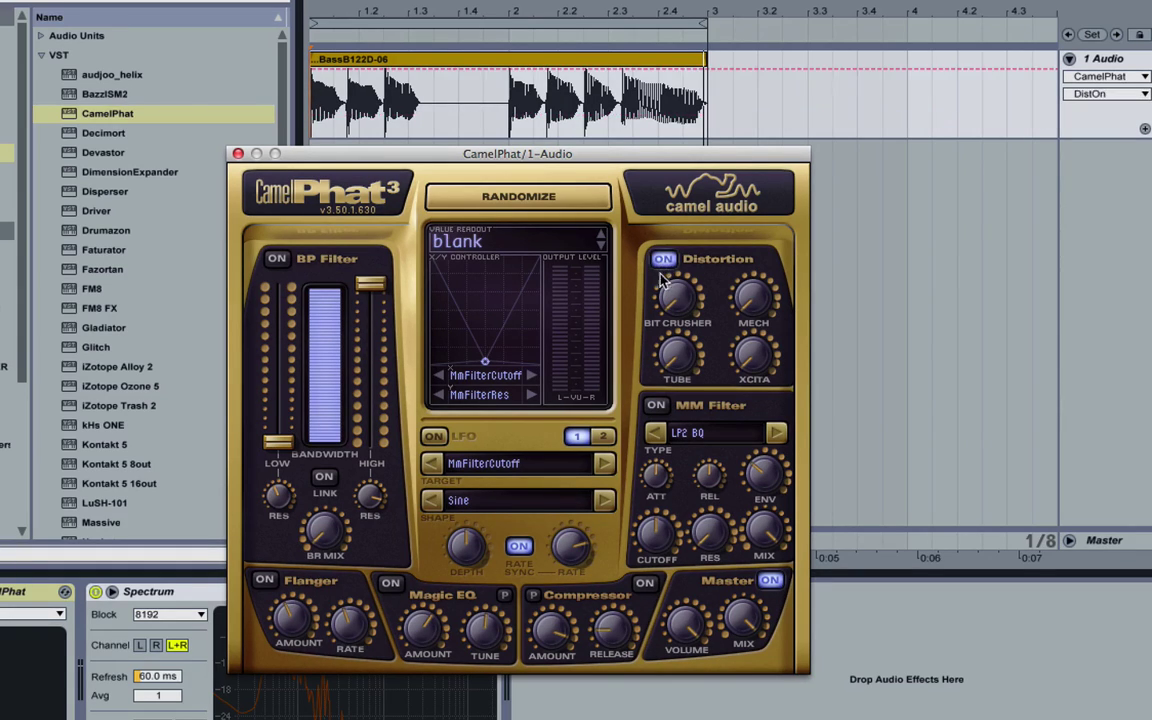
left_click(693, 437)
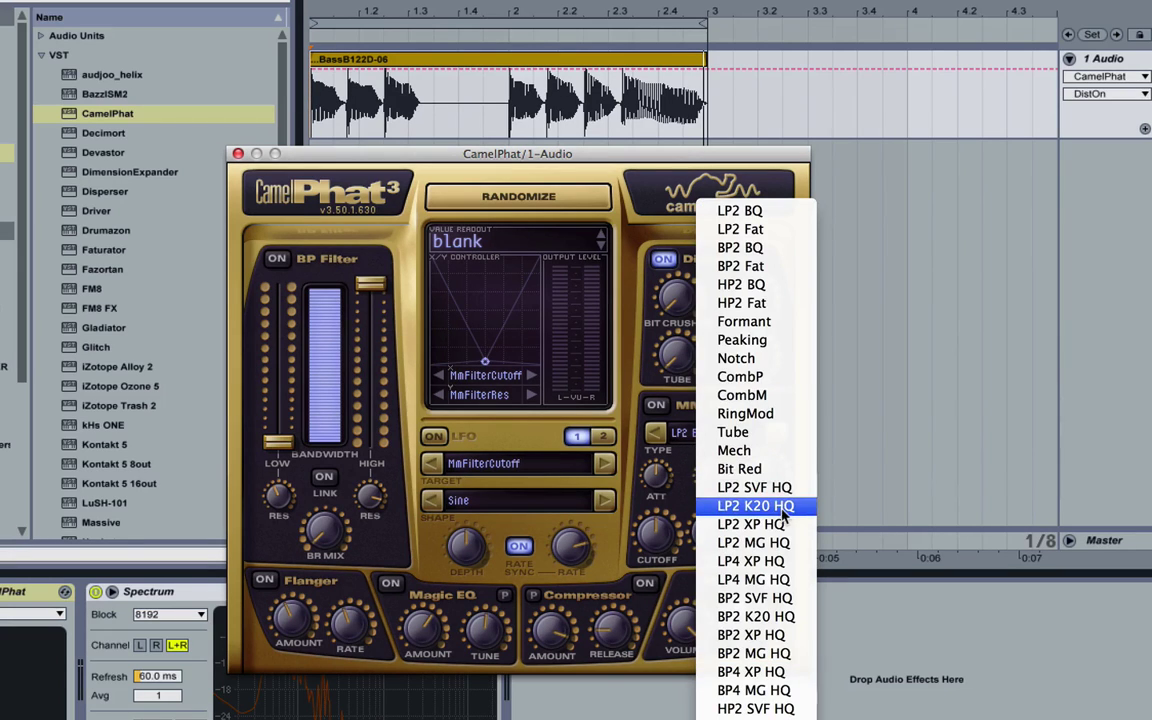
left_click(765, 487)
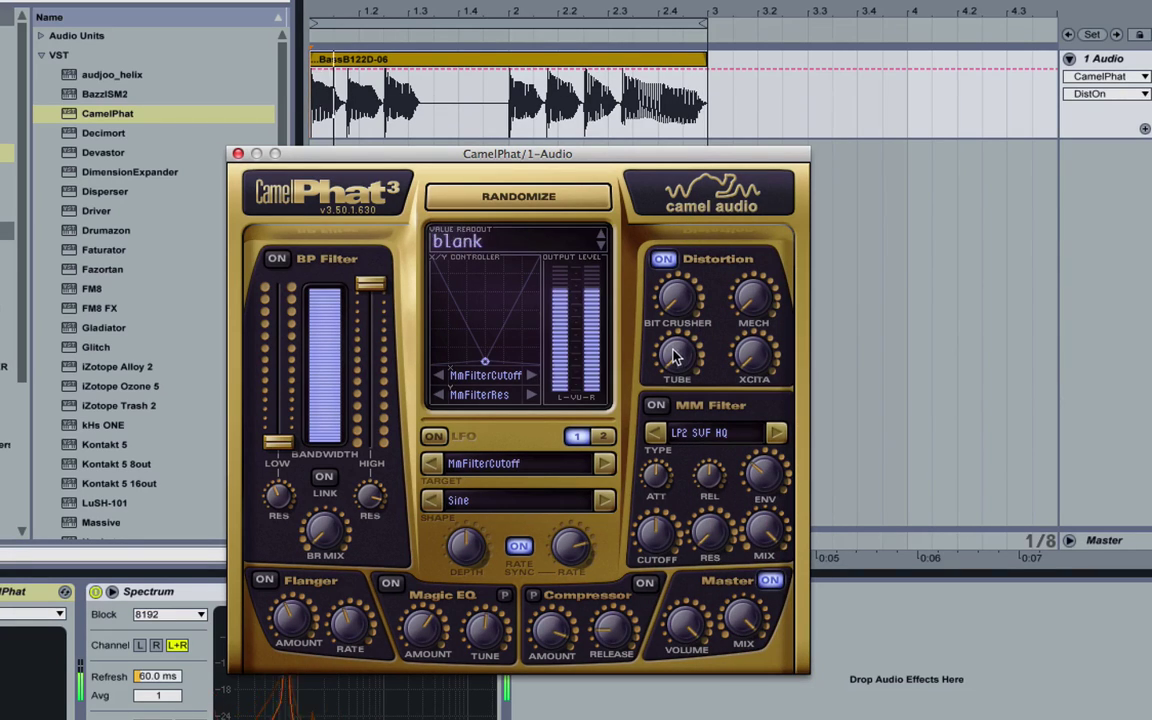
left_click_drag(675, 358, 643, 477)
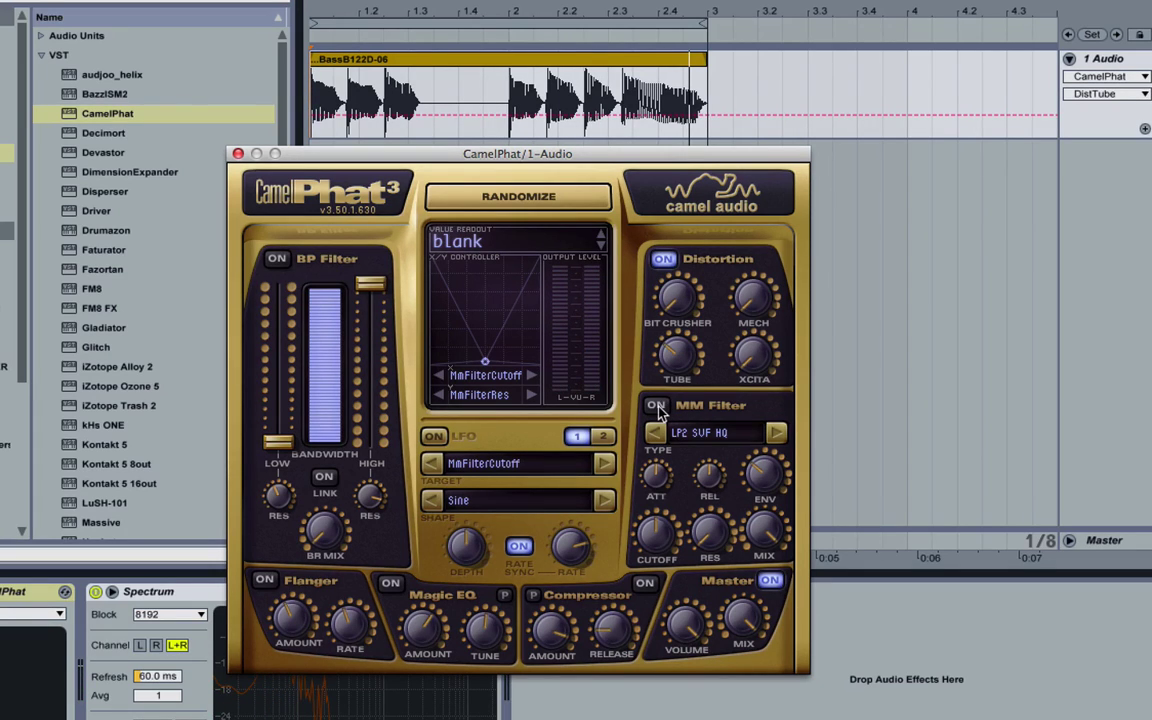
- Enable MM Filter, sweep Env from zero up to about 91 %, and lower Cutoff to about a fifth of its range
left_click(760, 476)
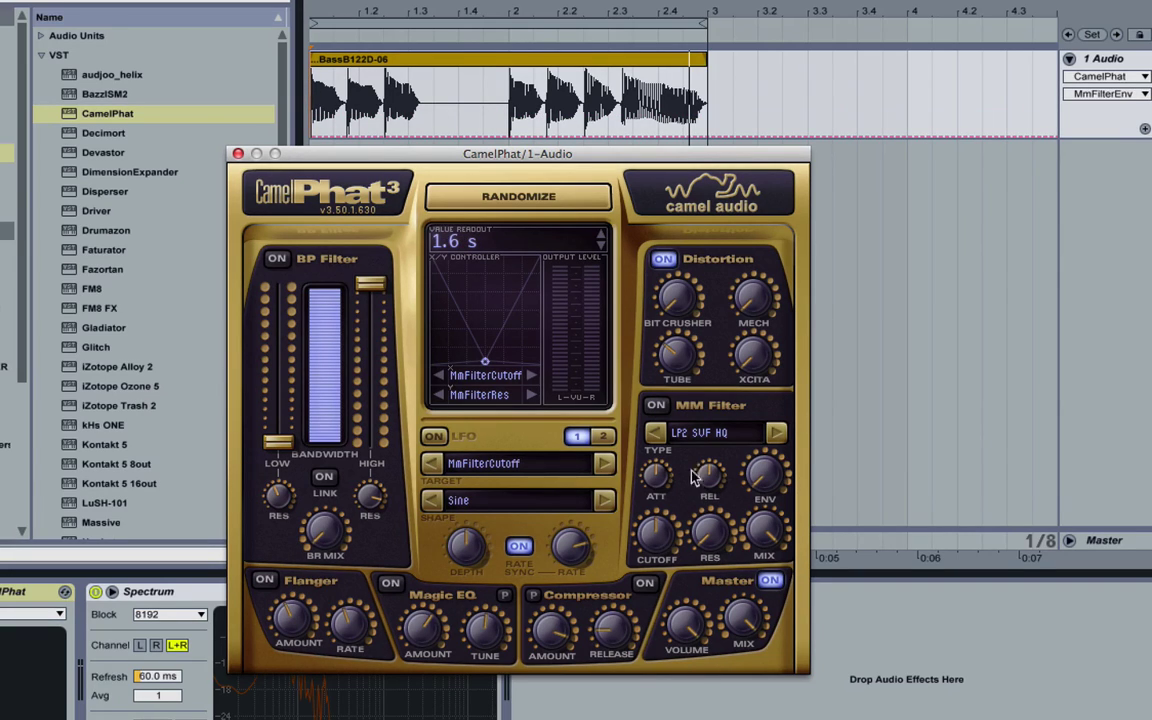
left_click(657, 405)
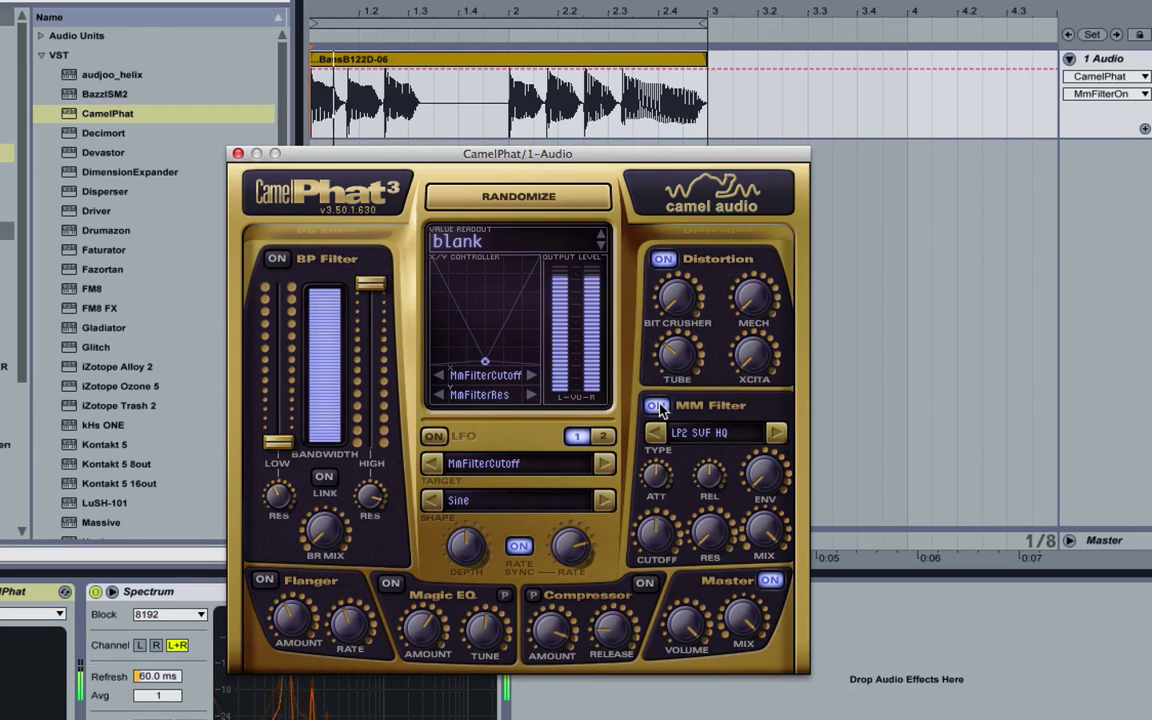
left_click_drag(764, 478, 753, 296)
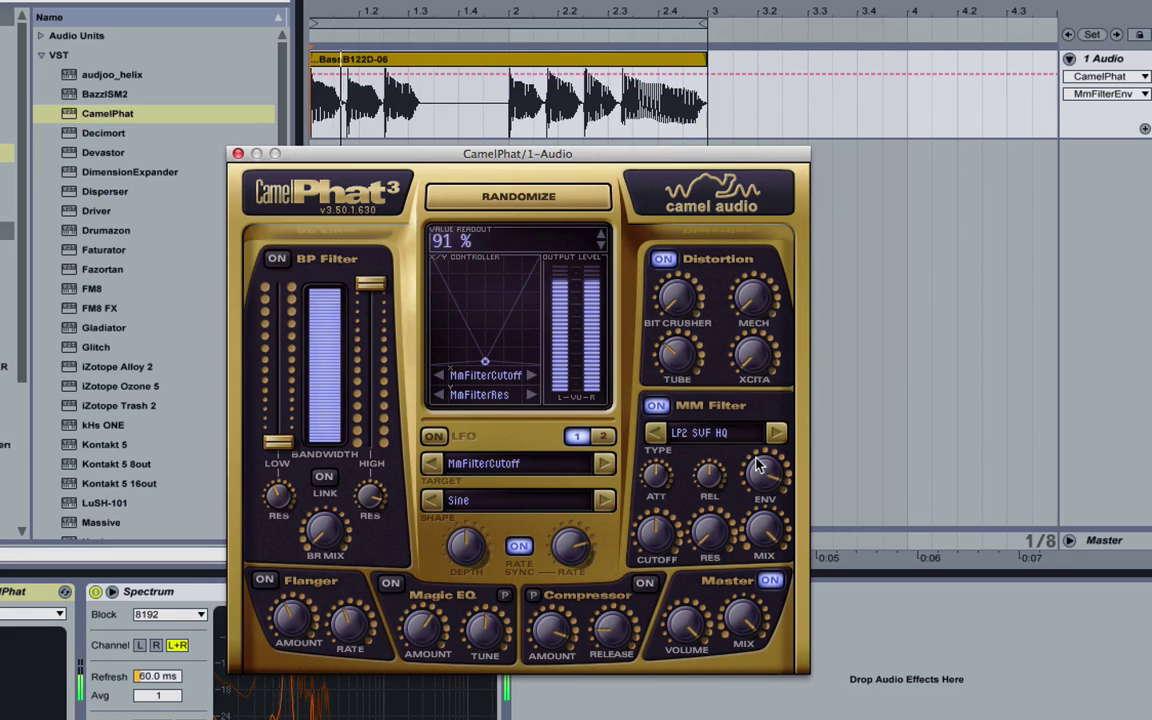
left_click_drag(657, 543, 727, 698)
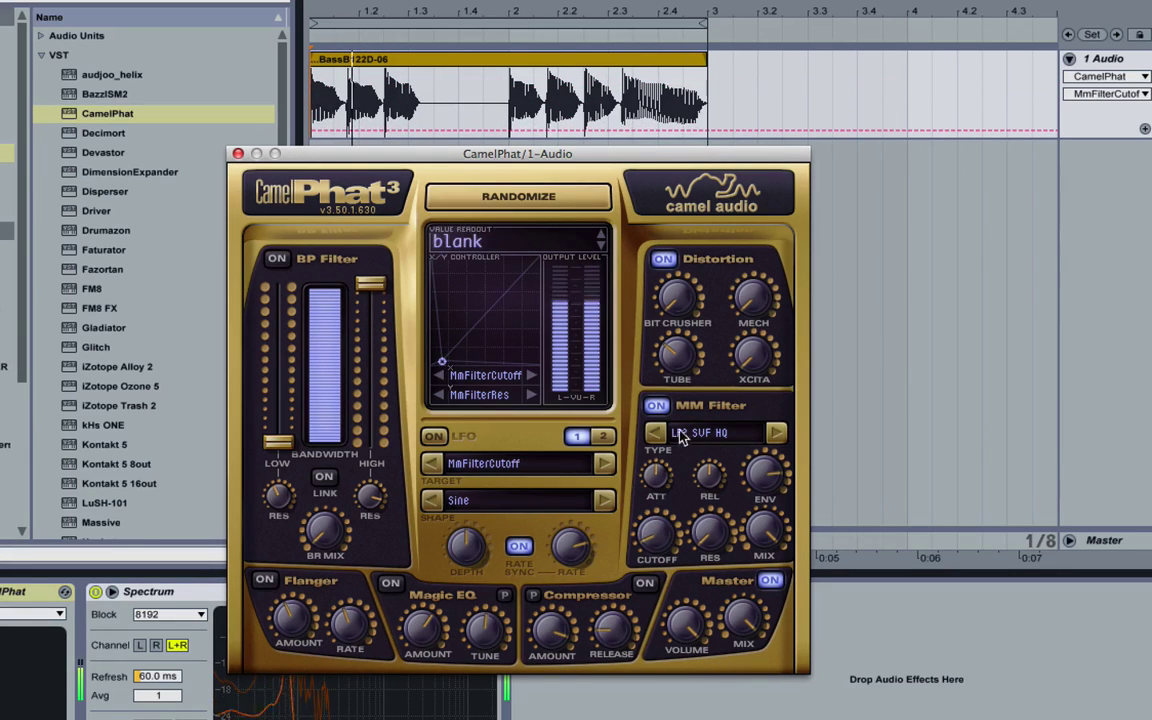
left_click_drag(653, 535, 649, 510)
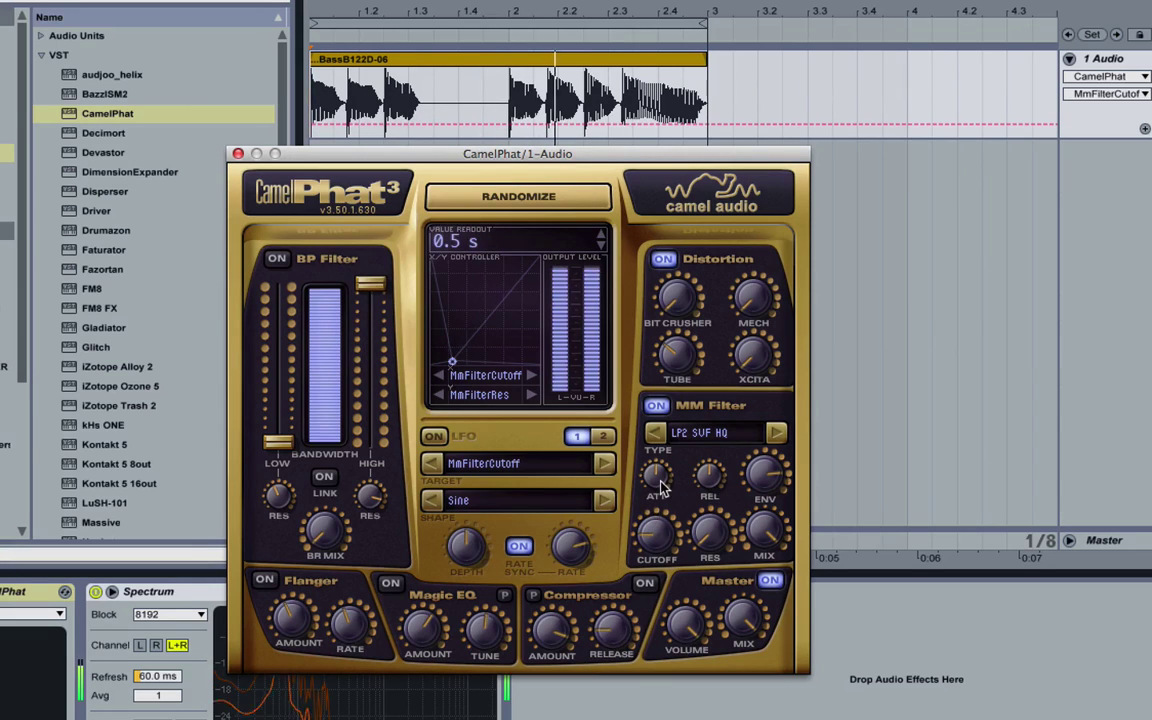
- Raise MM Filter's Res to 65 % and compare the loop with the filter off and on
left_click_drag(706, 546, 652, 377)
left_click(657, 405)
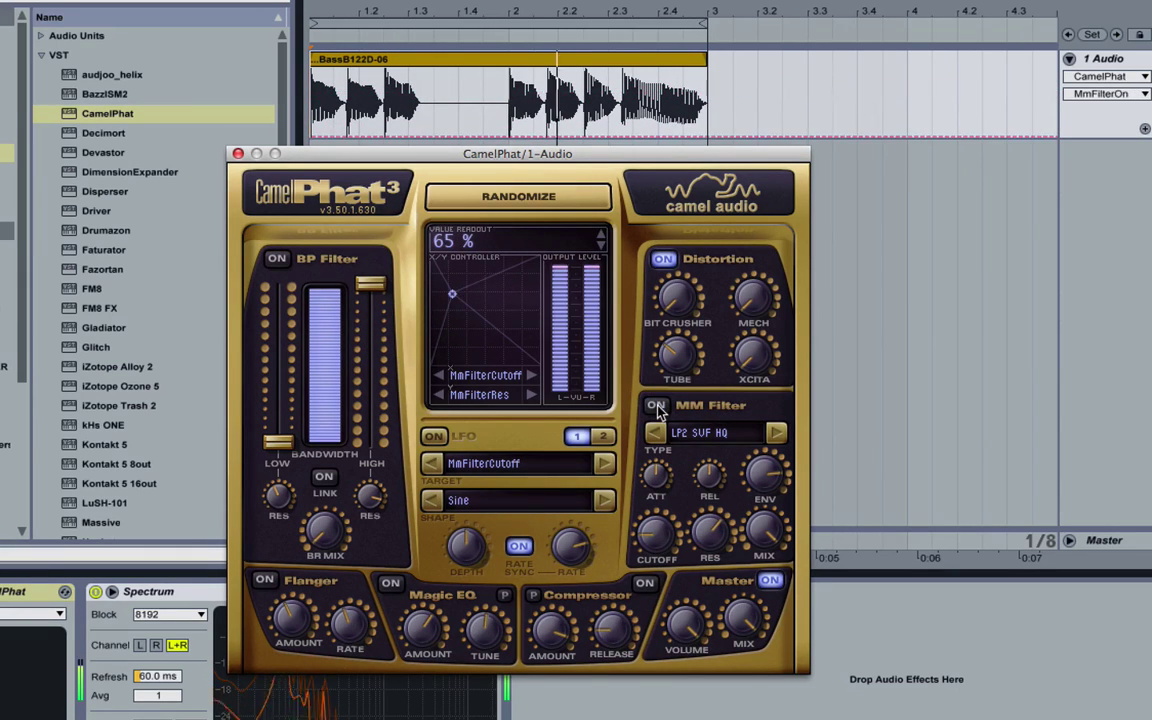
left_click(657, 405)
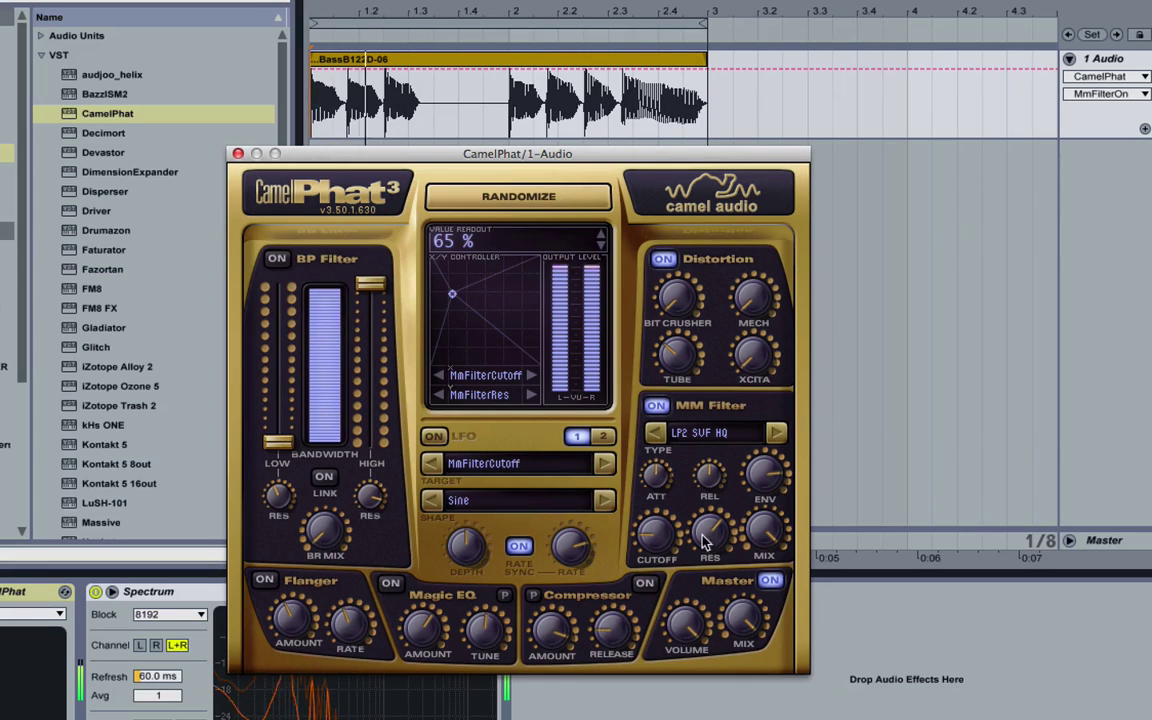
- Sweep MM Filter's Res higher and back to about its midpoint, and readjust Cutoff to just under a fifth
left_click_drag(706, 541, 689, 485)
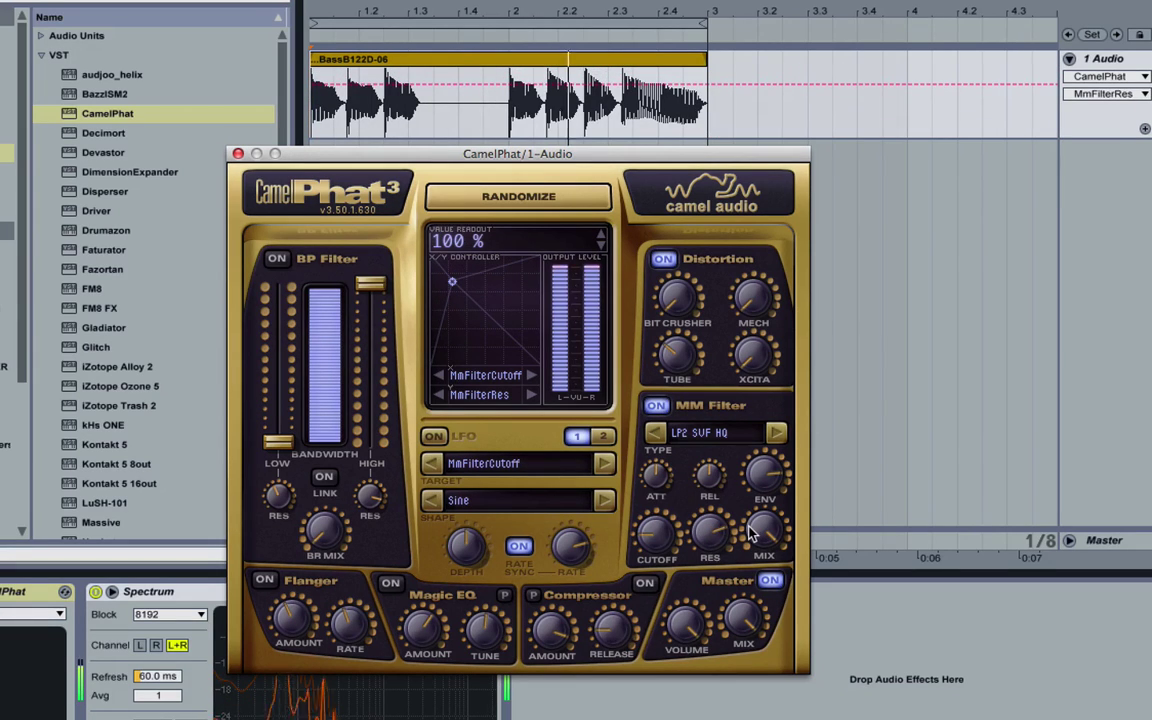
left_click_drag(713, 536, 741, 616)
left_click(659, 521)
left_click_drag(659, 521, 697, 610)
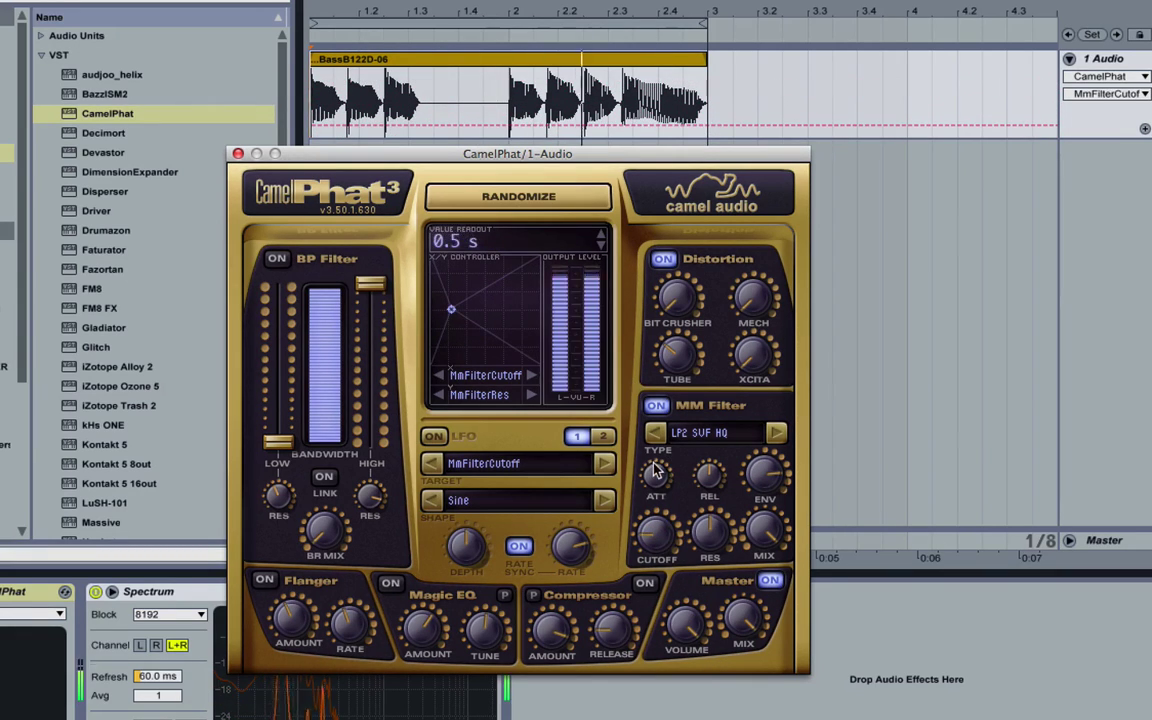
- Raise MM Filter's Env to its maximum, keeping the LP2 SVF HQ type
left_click(764, 527)
left_click(764, 462)
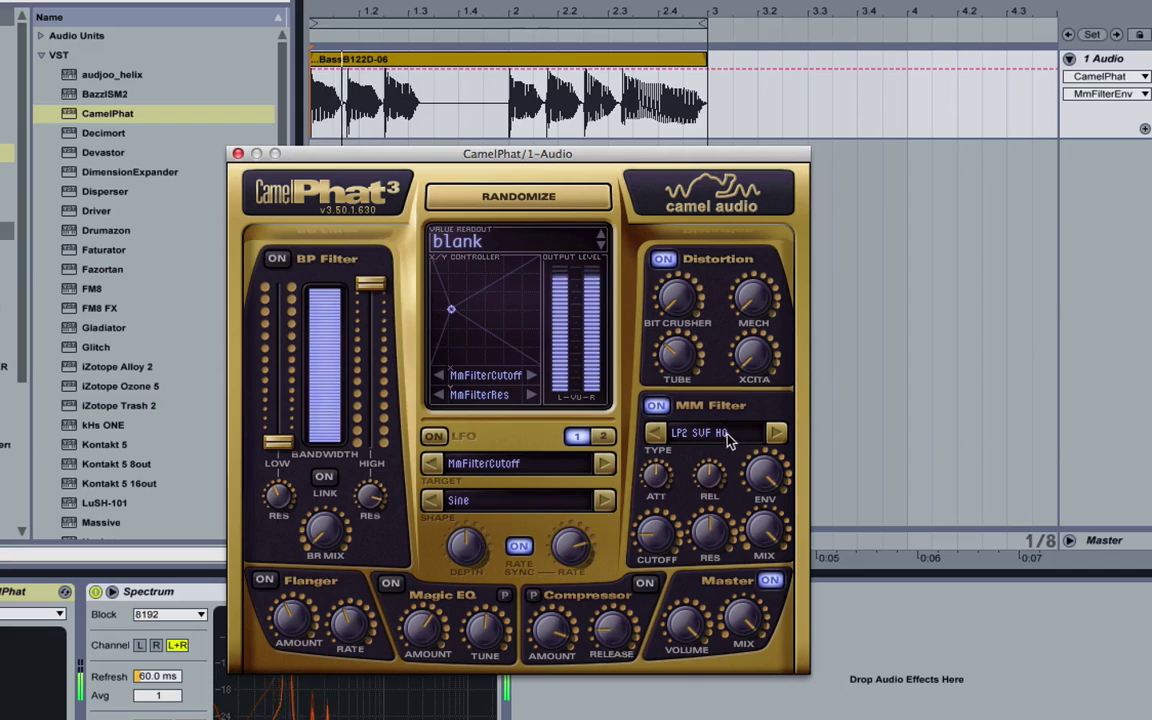
left_click(727, 440)
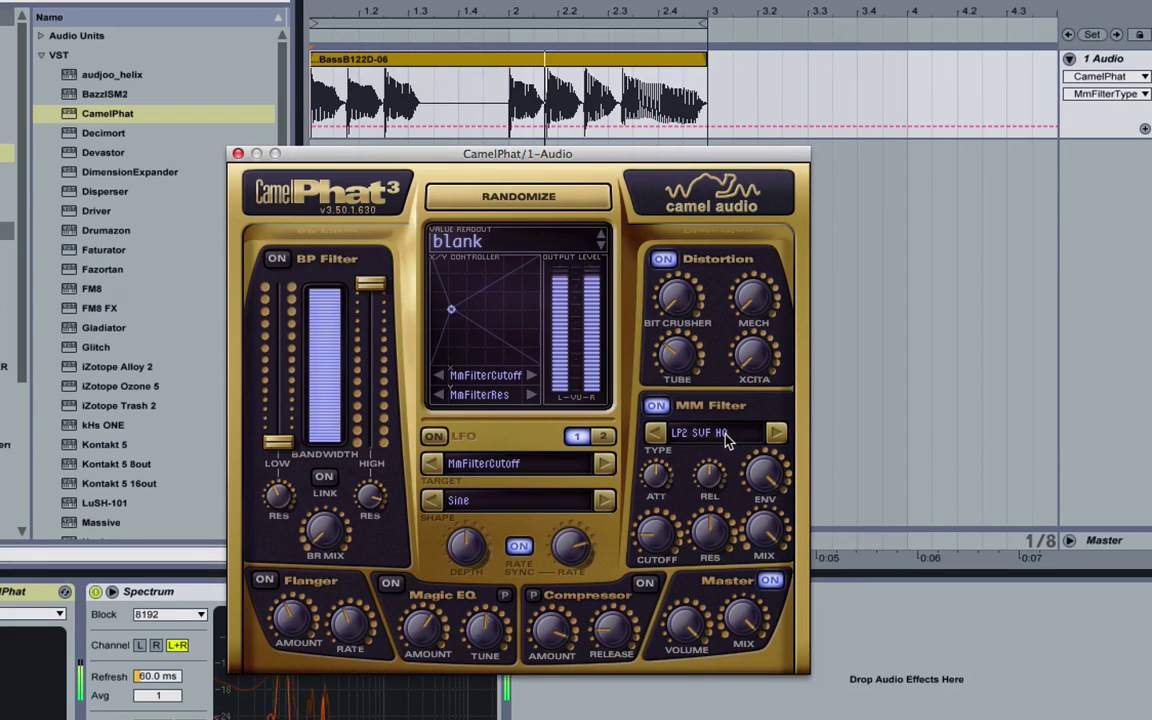
- Try MM Filter's Mix, keeping it at 100 %, and compare the loop with and without the filter, leaving it off
left_click(763, 533)
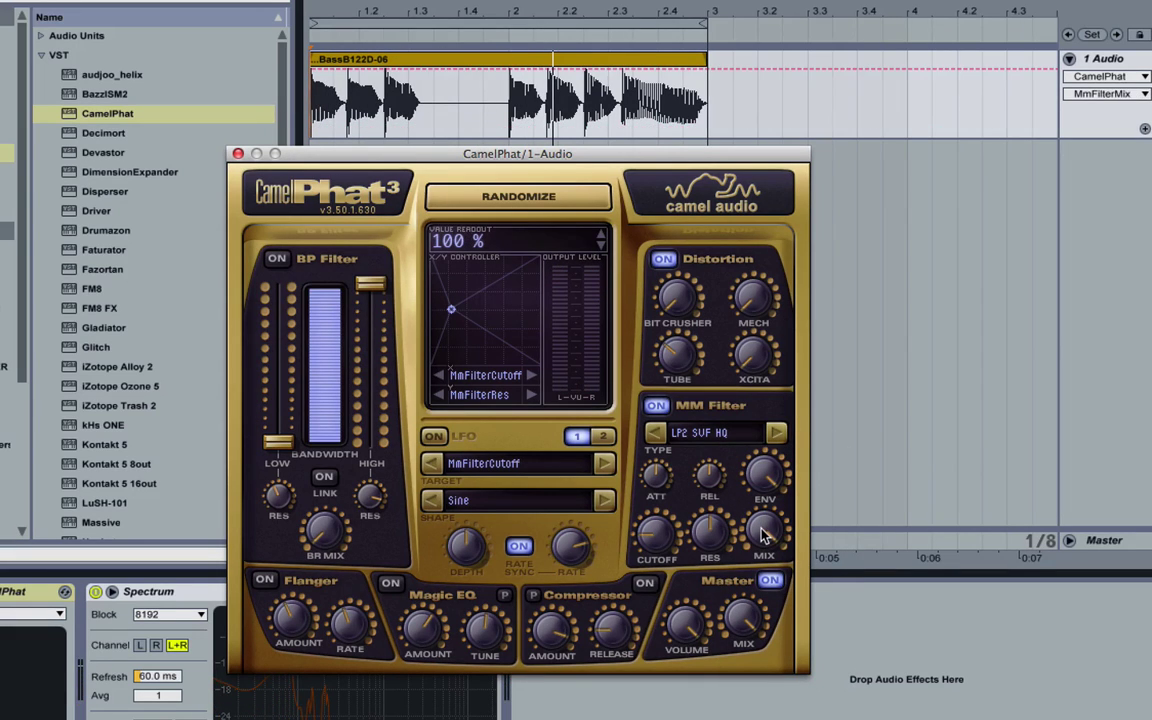
left_click_drag(763, 533, 773, 634)
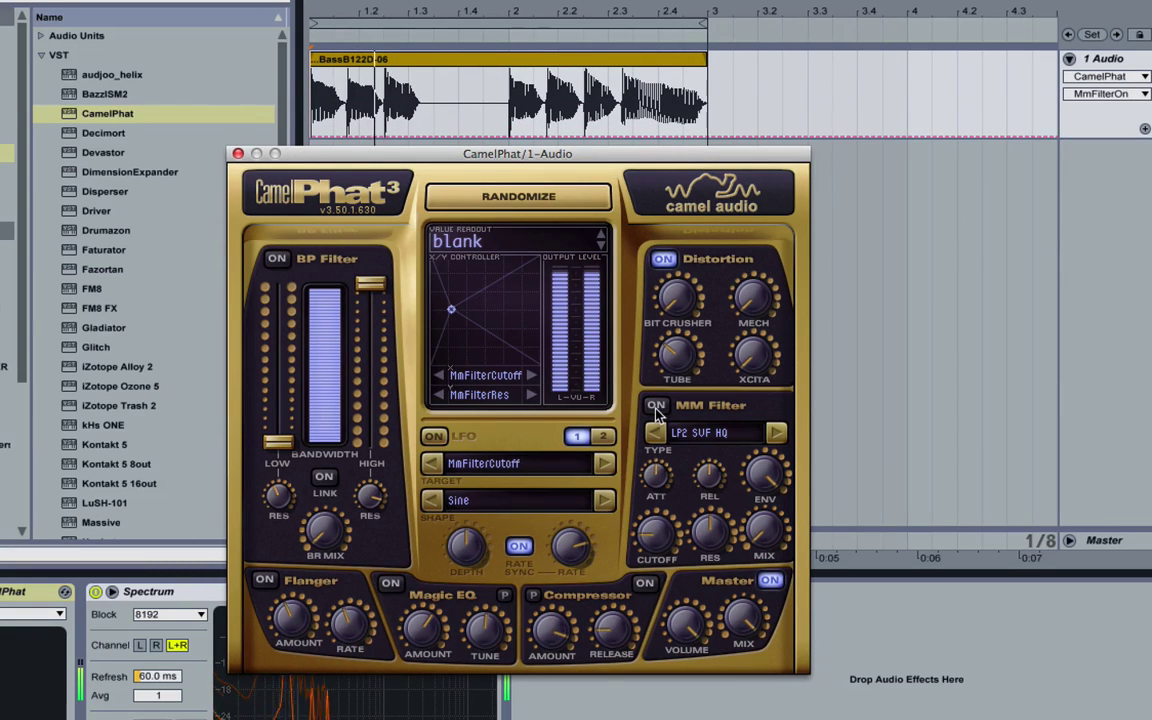
left_click(656, 406)
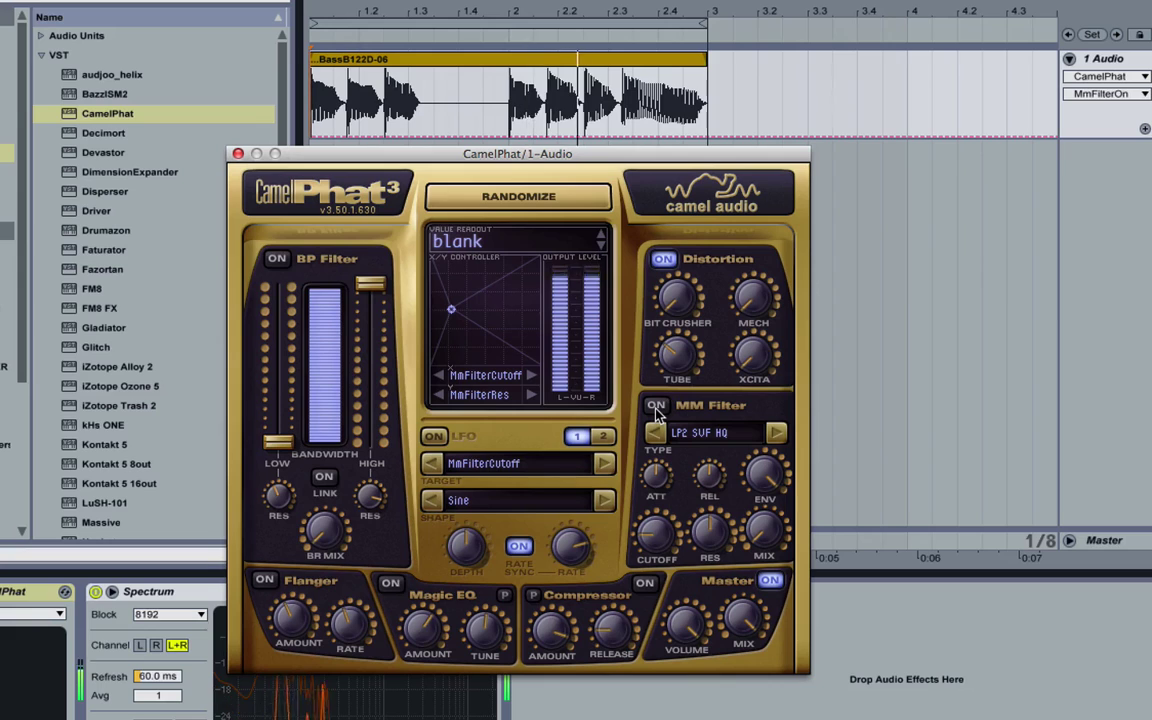
- Turn MM Filter on, change its type to Tube and try its Env, keeping it at 100 %
left_click(656, 406)
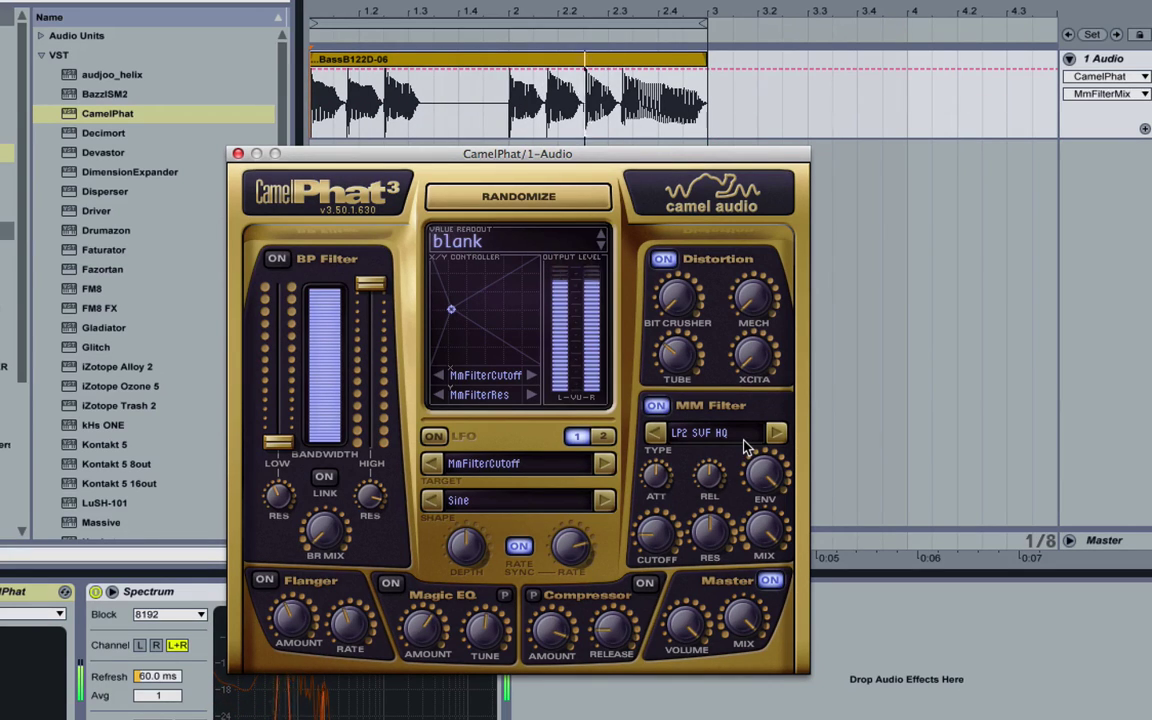
left_click(752, 440)
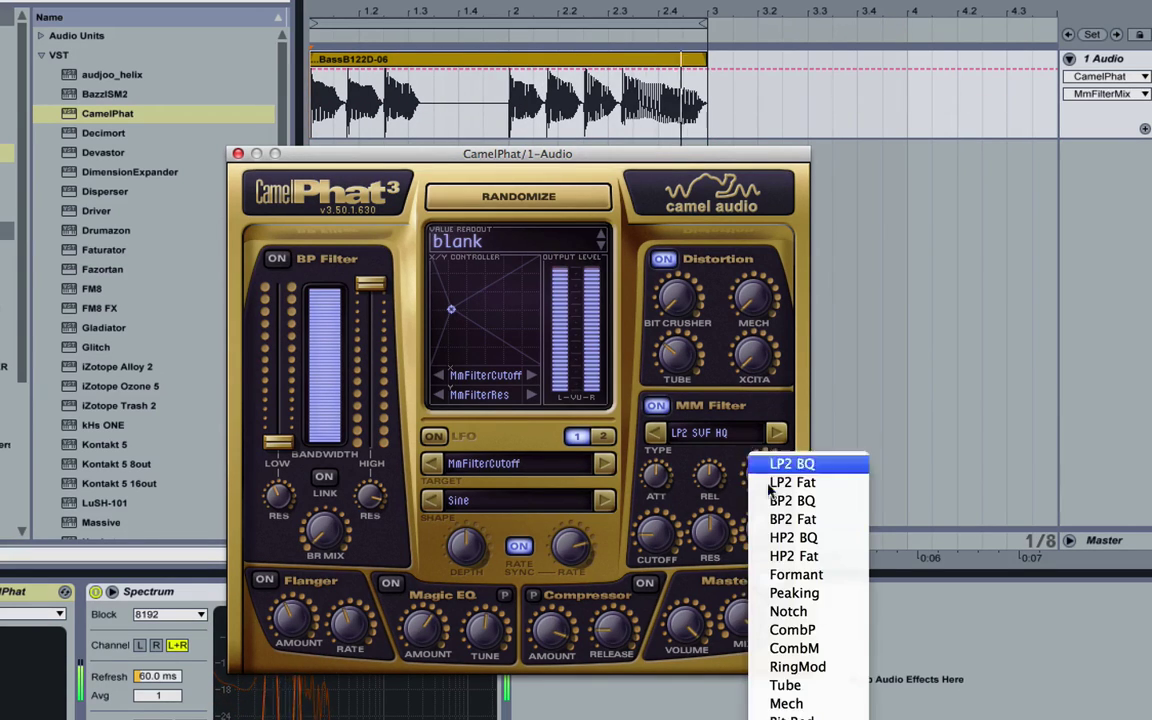
left_click(790, 686)
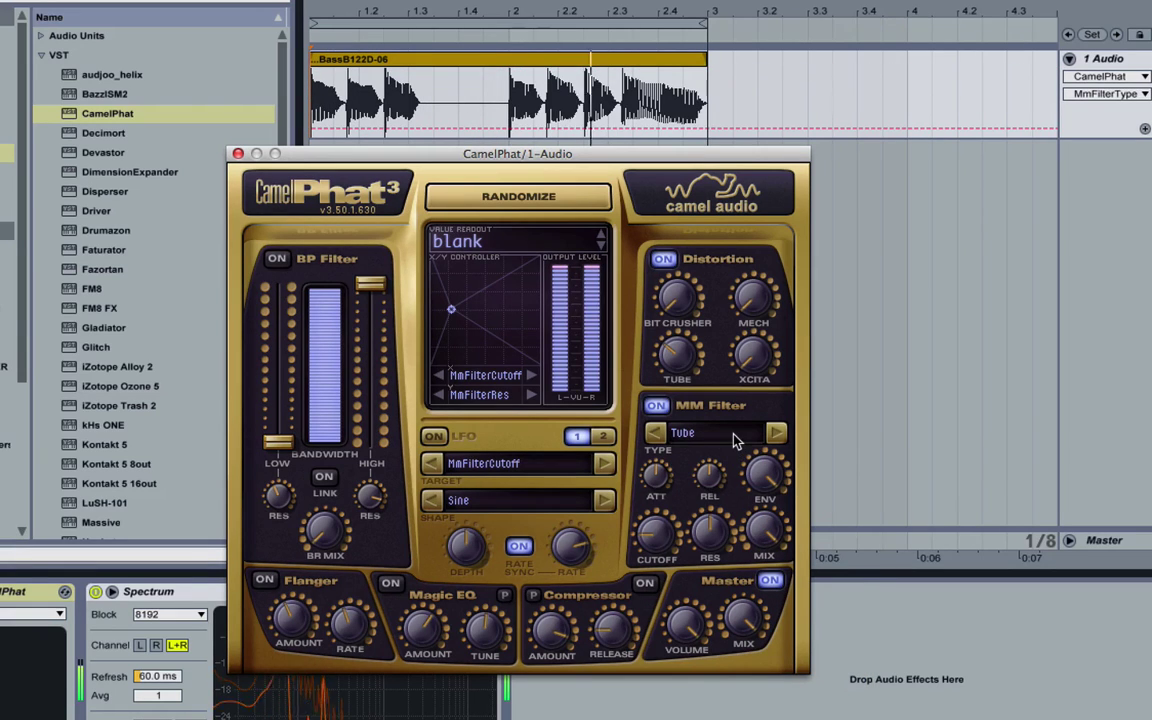
left_click_drag(761, 477, 836, 692)
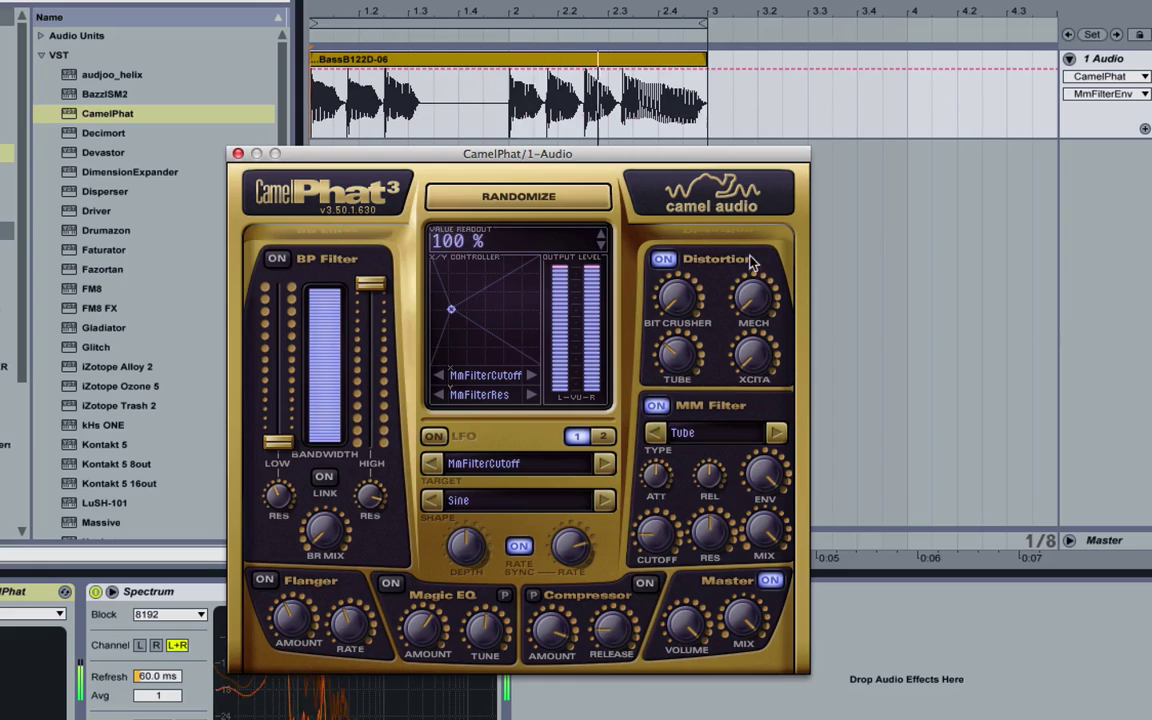
- Set MM Filter's type to HP2 SVF HQ and turn both MM Filter and Distortion off
left_click(733, 432)
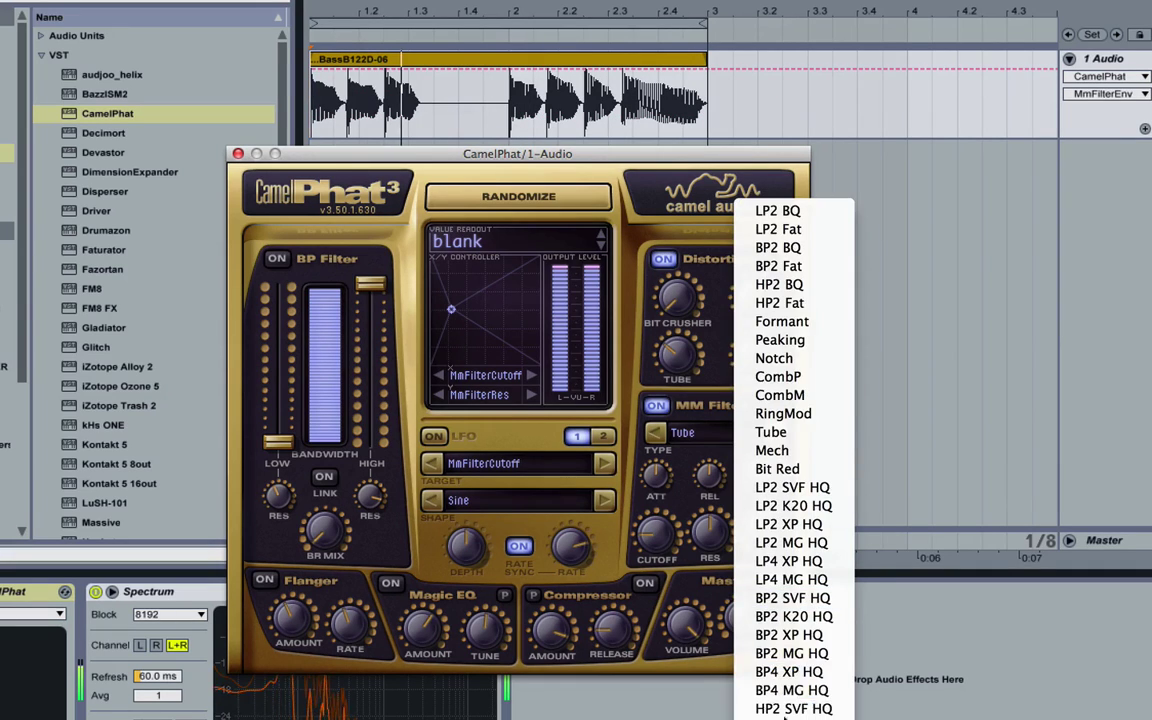
left_click(790, 703)
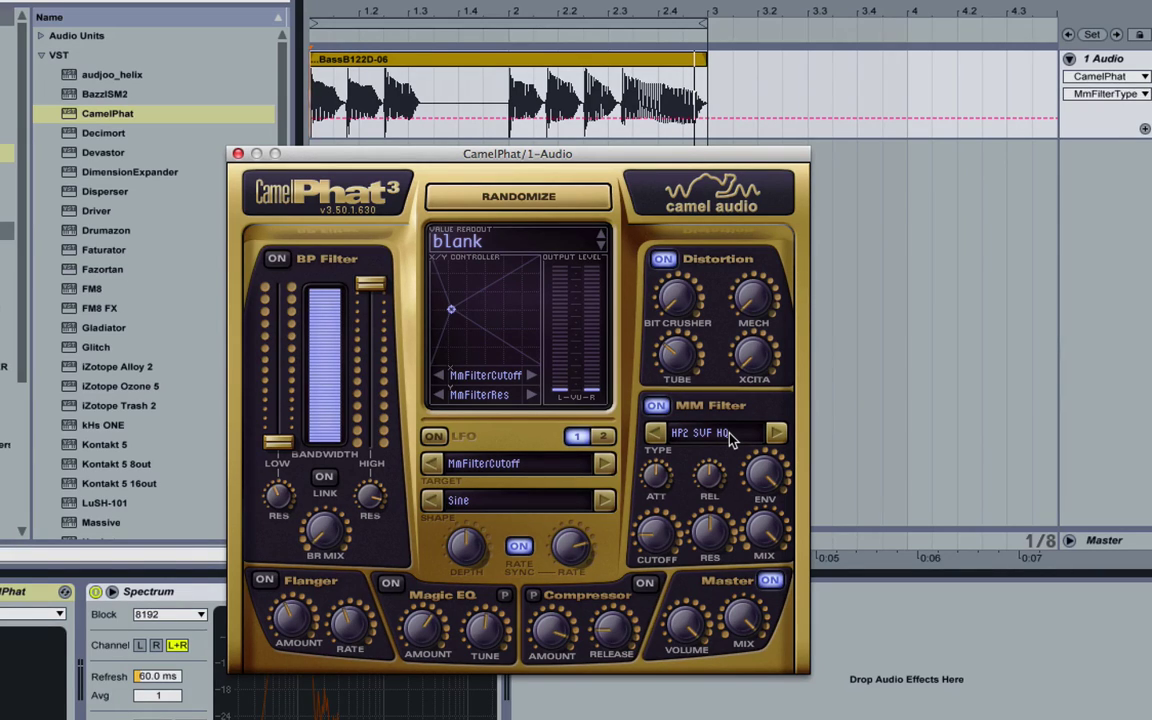
left_click(657, 406)
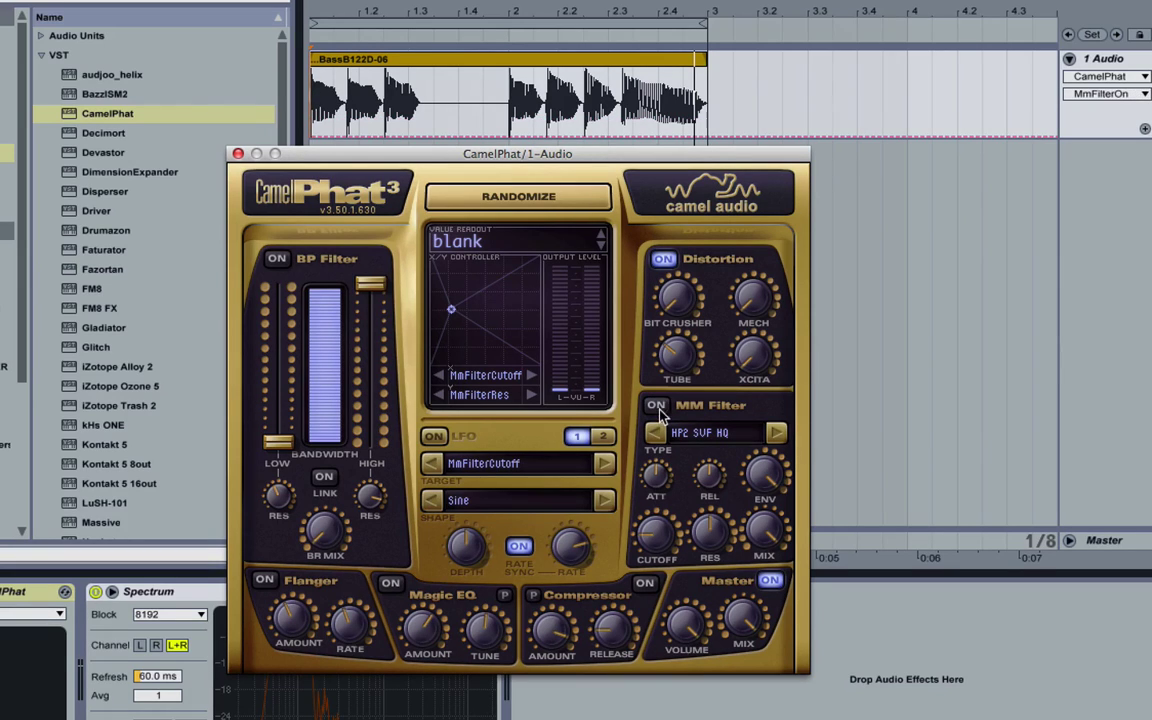
left_click(663, 260)
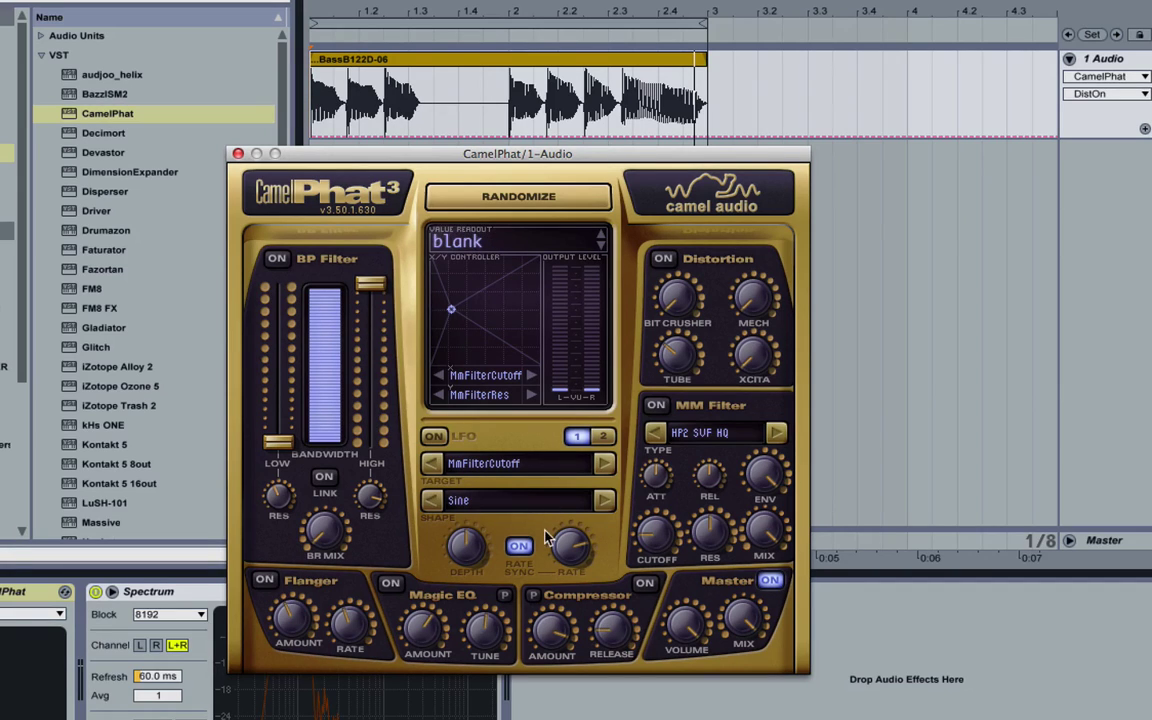
- Examine LFO 1 and LFO 2 and their available targets and shapes, keeping LFO 1 on MmFilterCutoff with the Sine shape
left_click(432, 437)
left_click(432, 438)
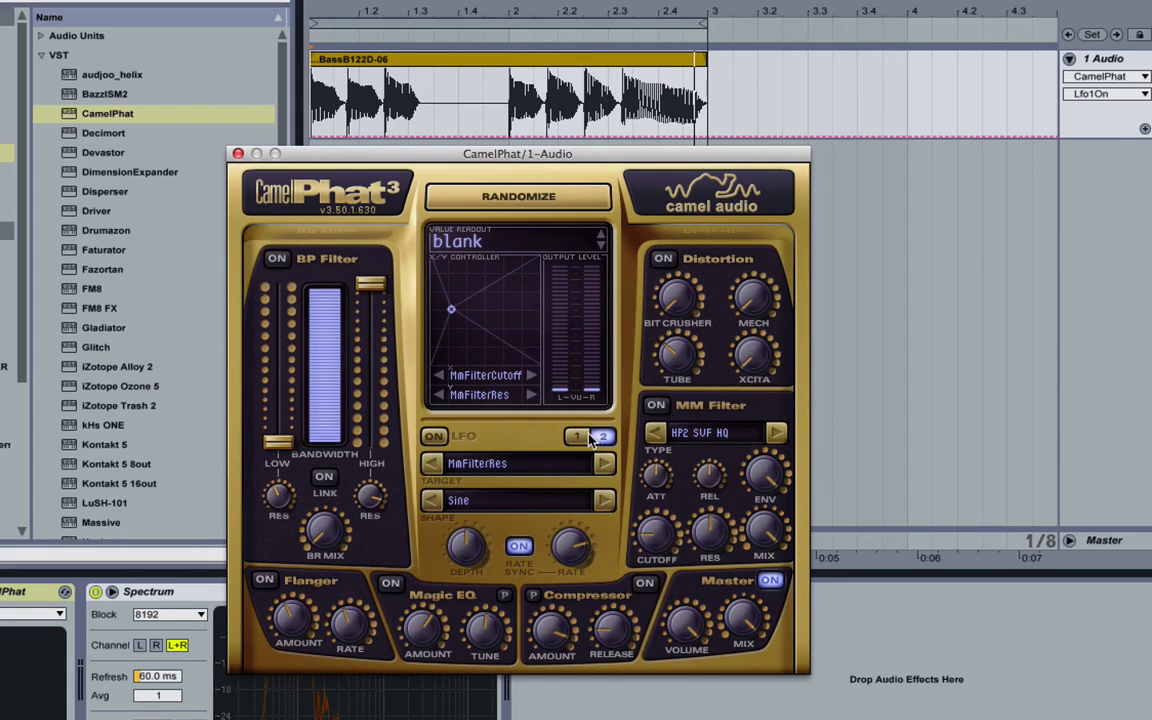
left_click(516, 478)
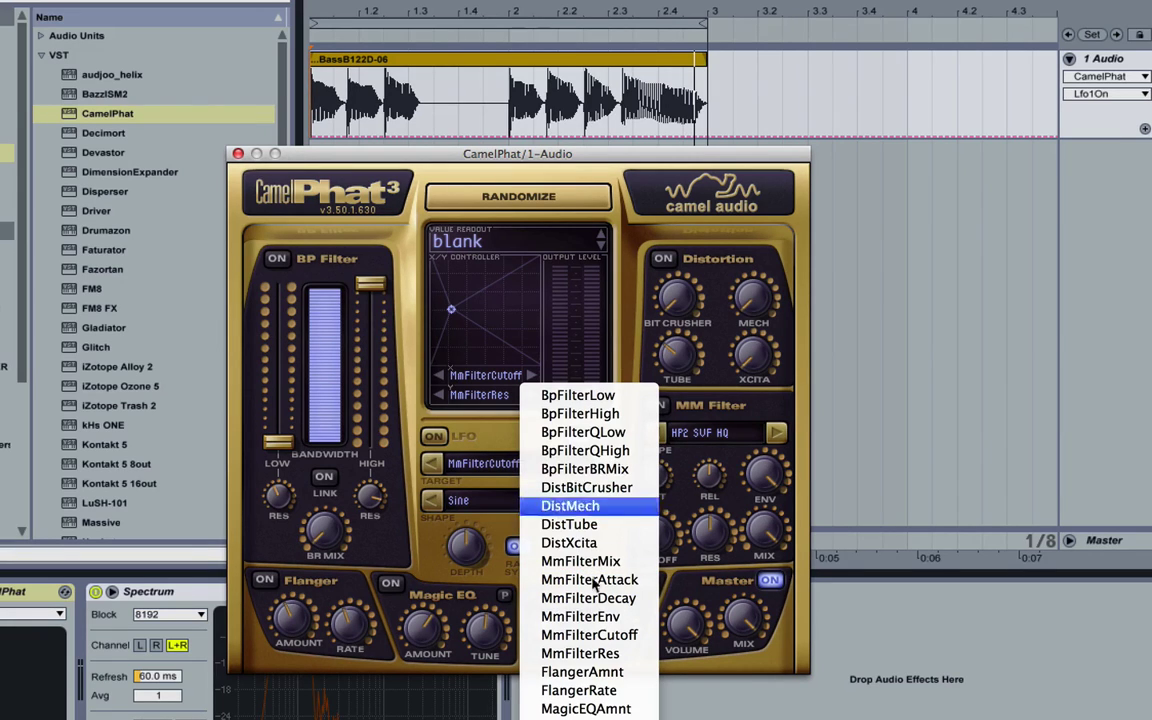
left_click(488, 446)
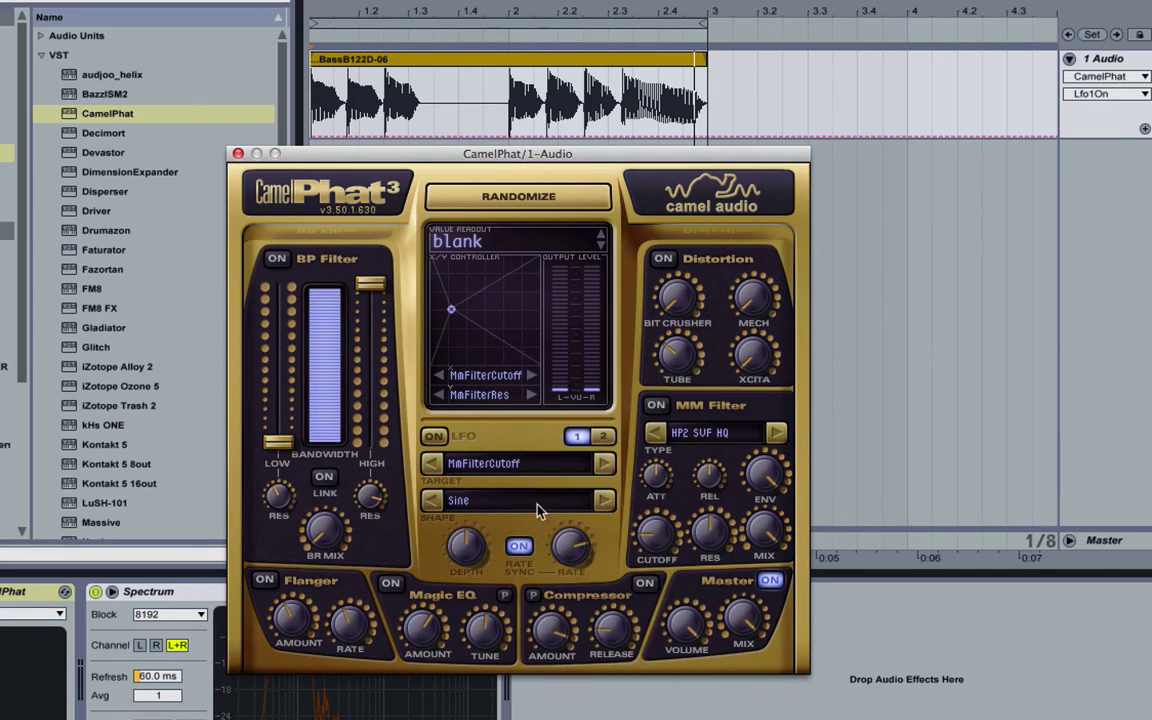
left_click(537, 511)
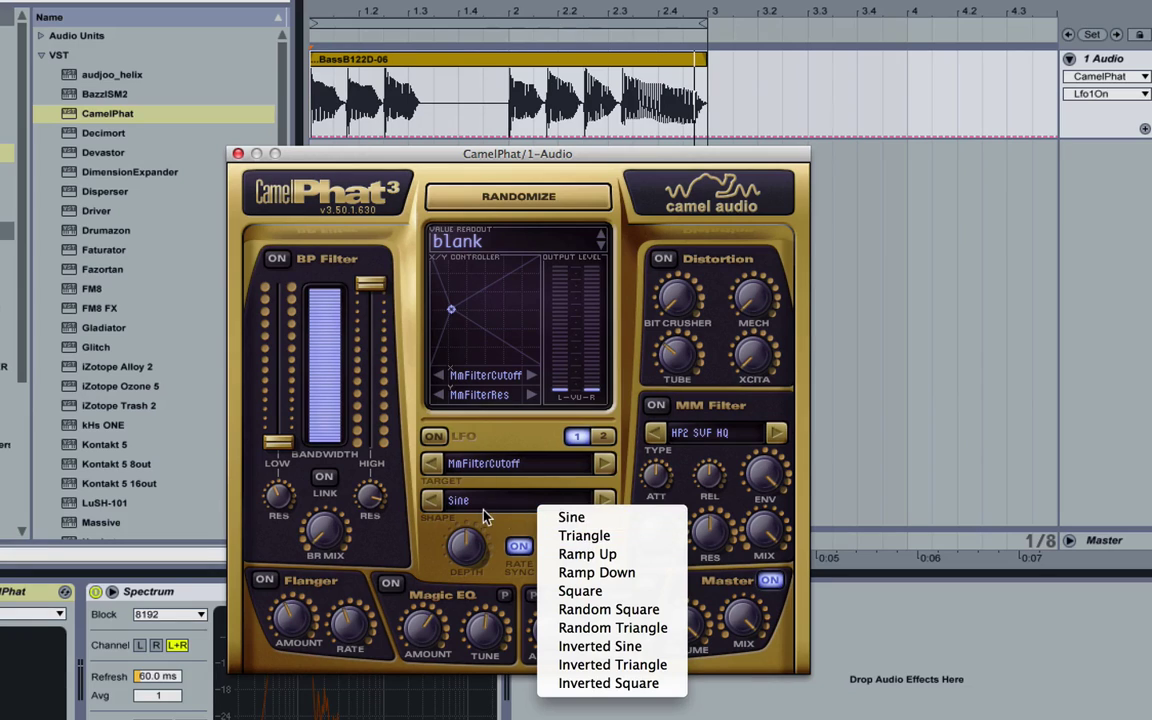
left_click(474, 551)
- Raise LFO 1's Depth above its midpoint and try its synced Rate around 1/8T bars
left_click_drag(475, 549, 468, 507)
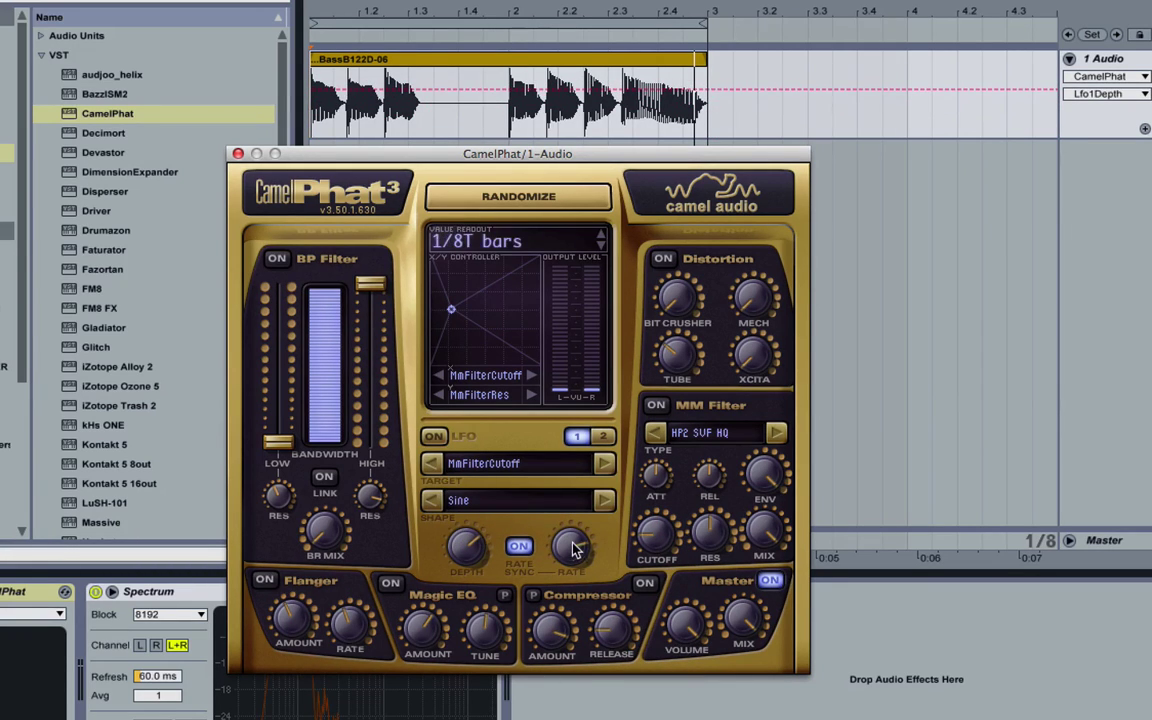
mouse_move(573, 547)
left_mouse_down()
mouse_move(646, 685)
mouse_move(568, 543)
left_mouse_up()
- Toggle LFO 1's Rate Sync several times, leaving it off, and lower the free-running Rate to about 3.0 Hz
left_click(519, 547)
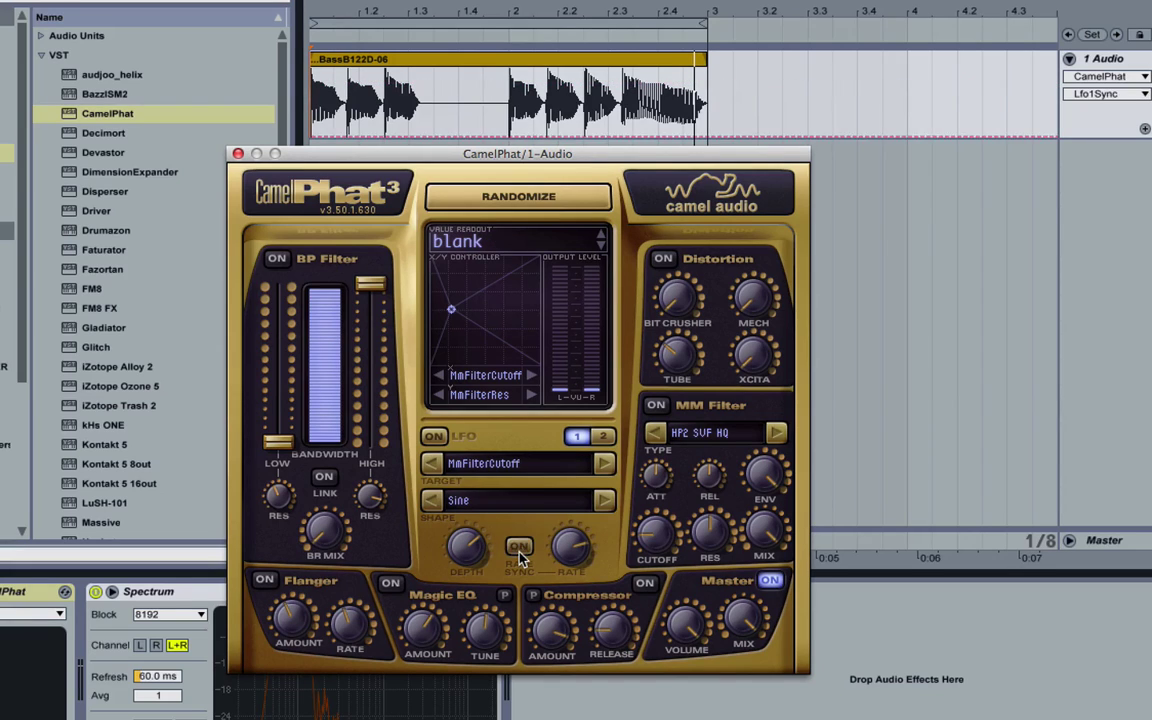
left_click(519, 552)
left_click(519, 552)
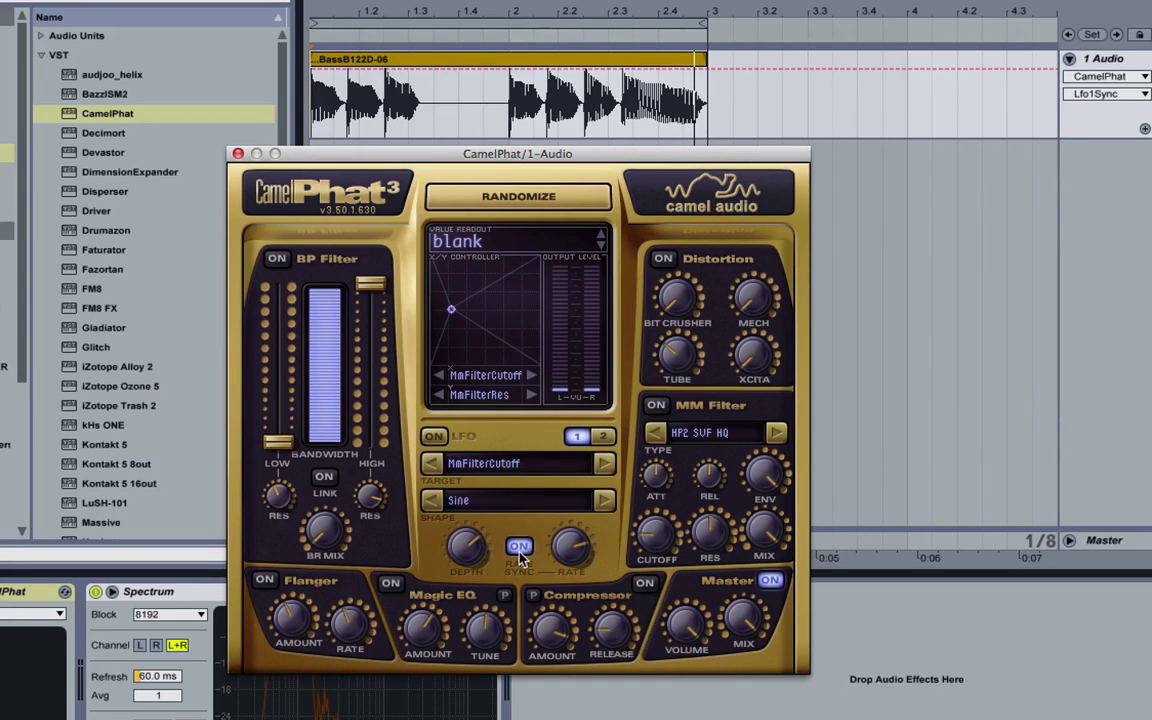
left_click(519, 552)
left_click(519, 552)
left_click(519, 553)
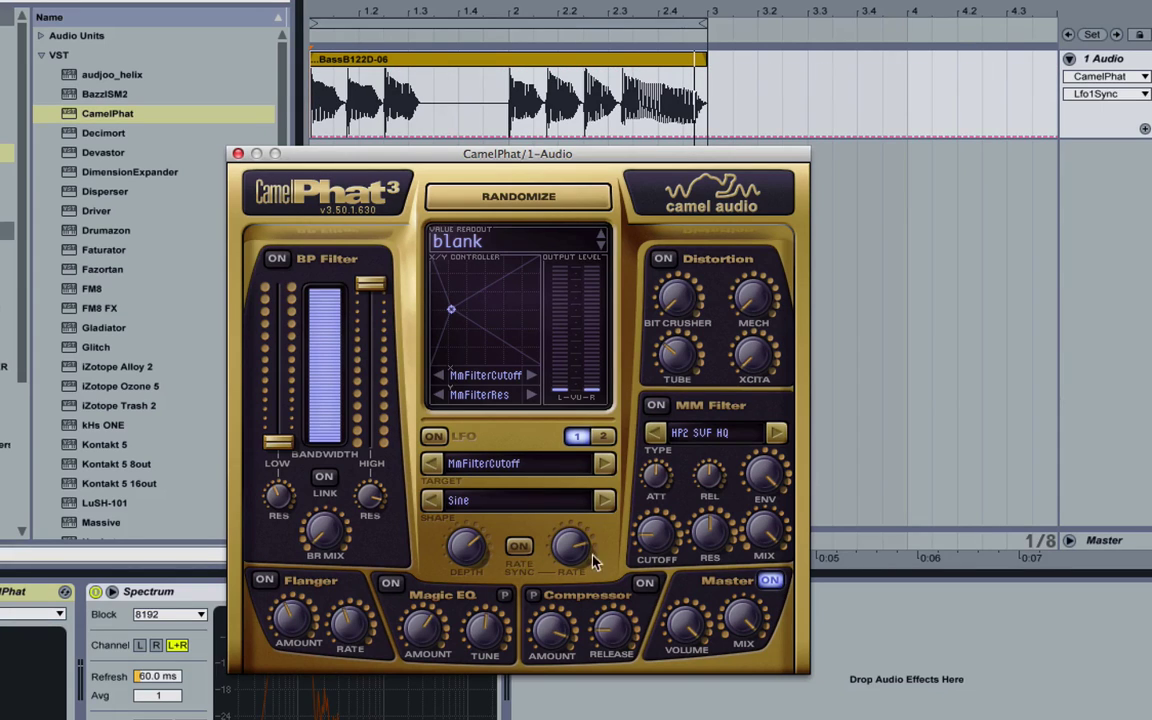
left_click_drag(573, 544, 638, 719)
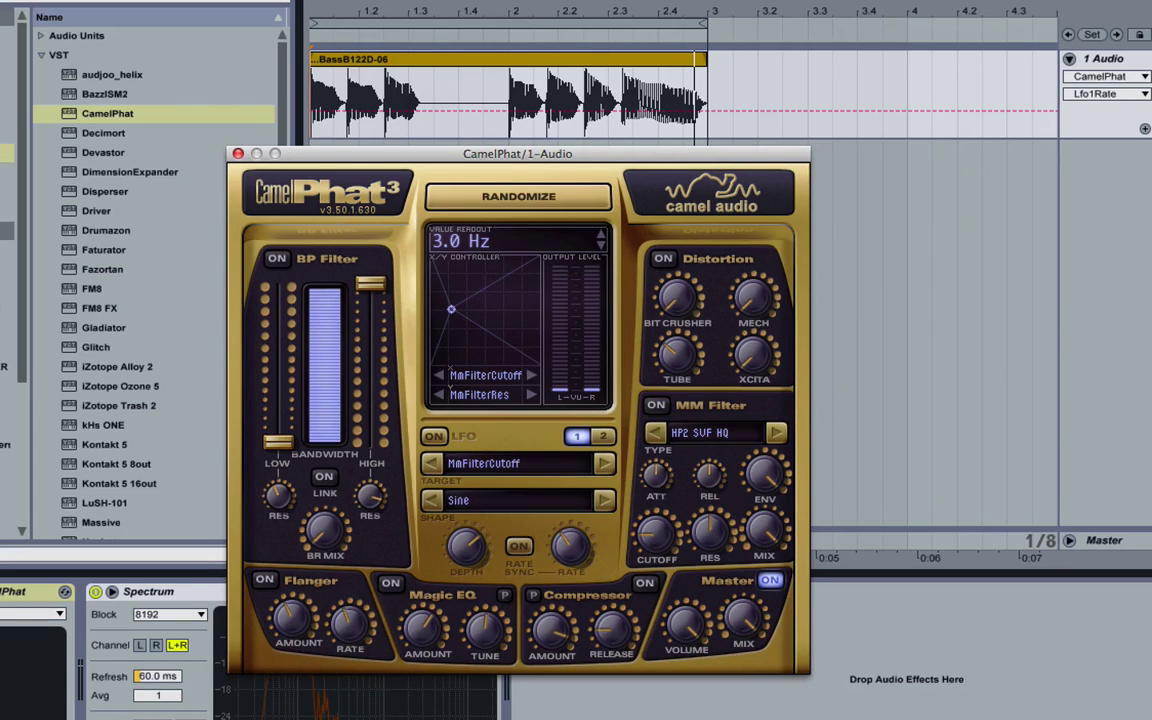
- Turn LFO 1's Rate Sync on, sweep the Rate through bar divisions such as 8/1* bars, and switch the sync off again
left_click(519, 546)
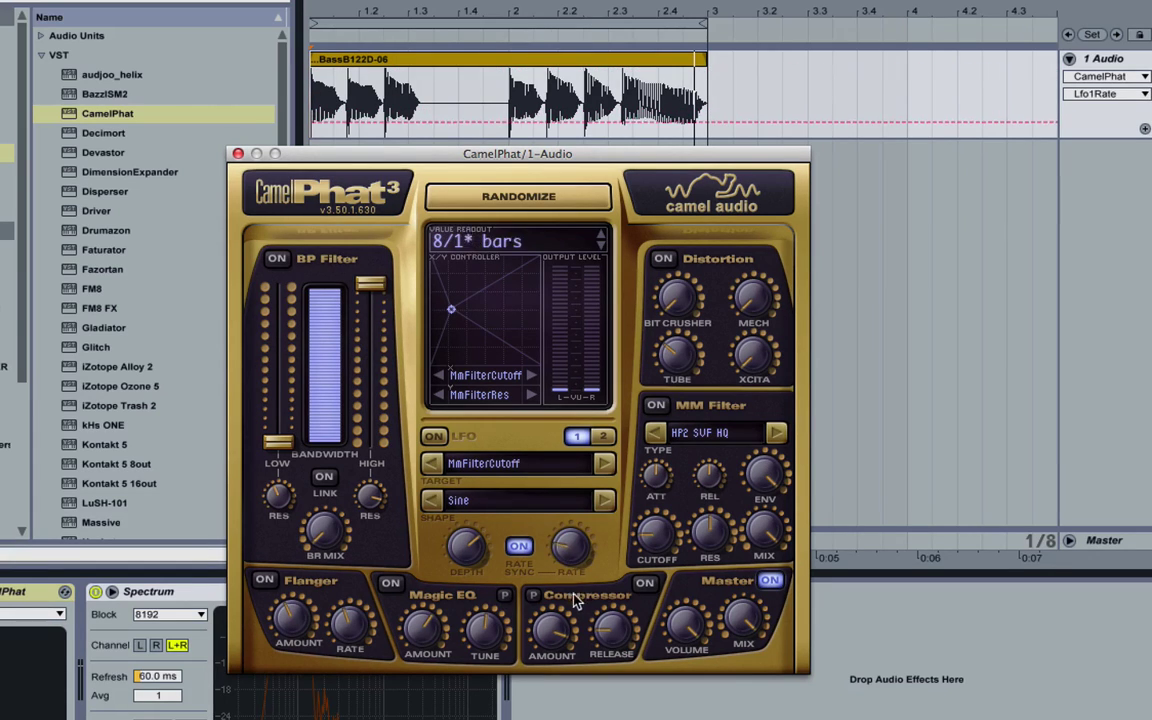
left_click_drag(571, 546, 590, 577)
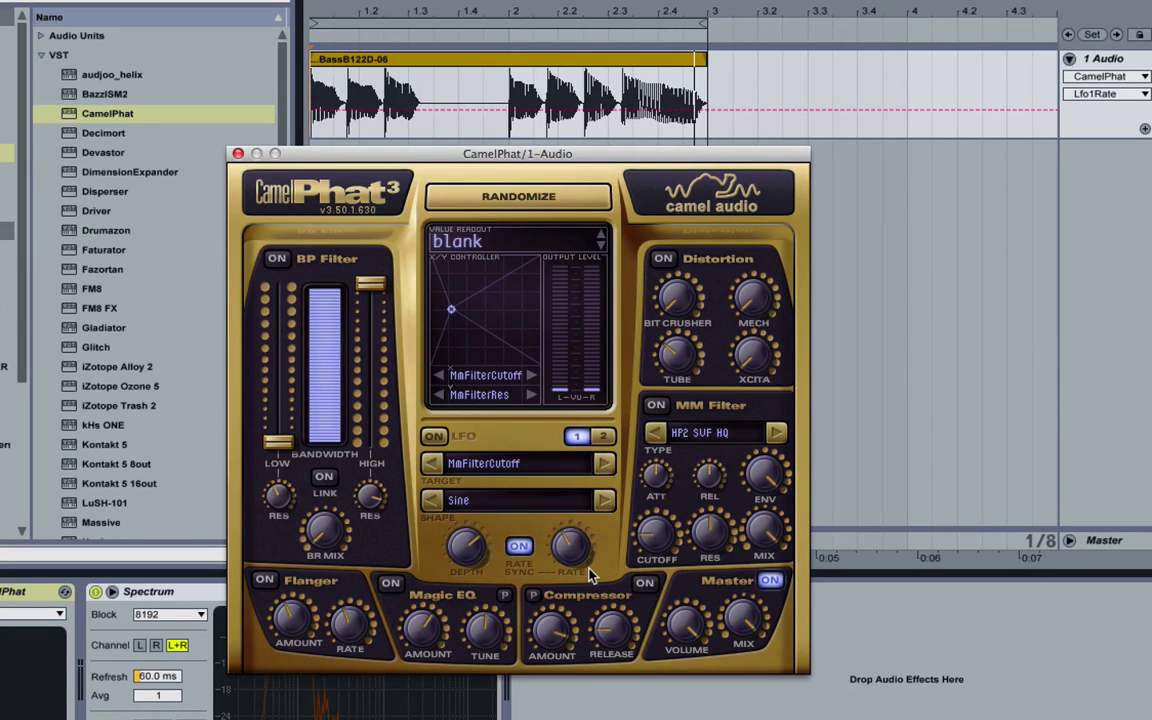
left_click(529, 551)
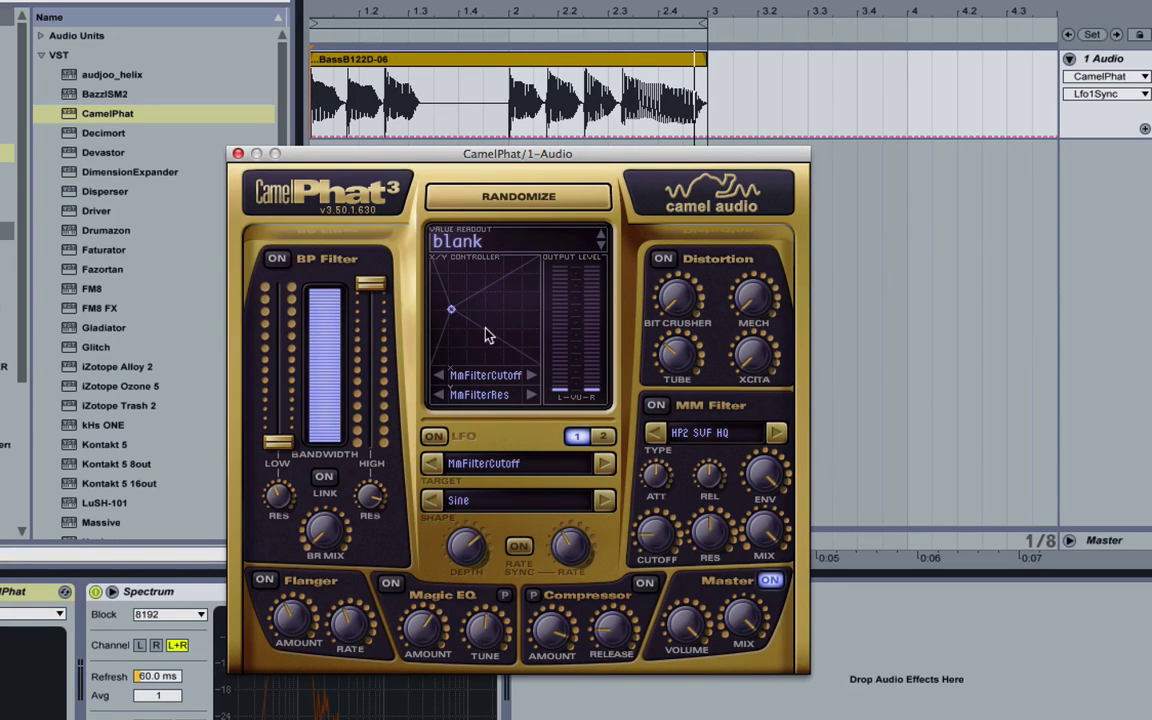
- Move the X/Y Controller point to the middle of its upper edge and review the X assignments, keeping MmFilterCutoff
left_click_drag(451, 309, 482, 259)
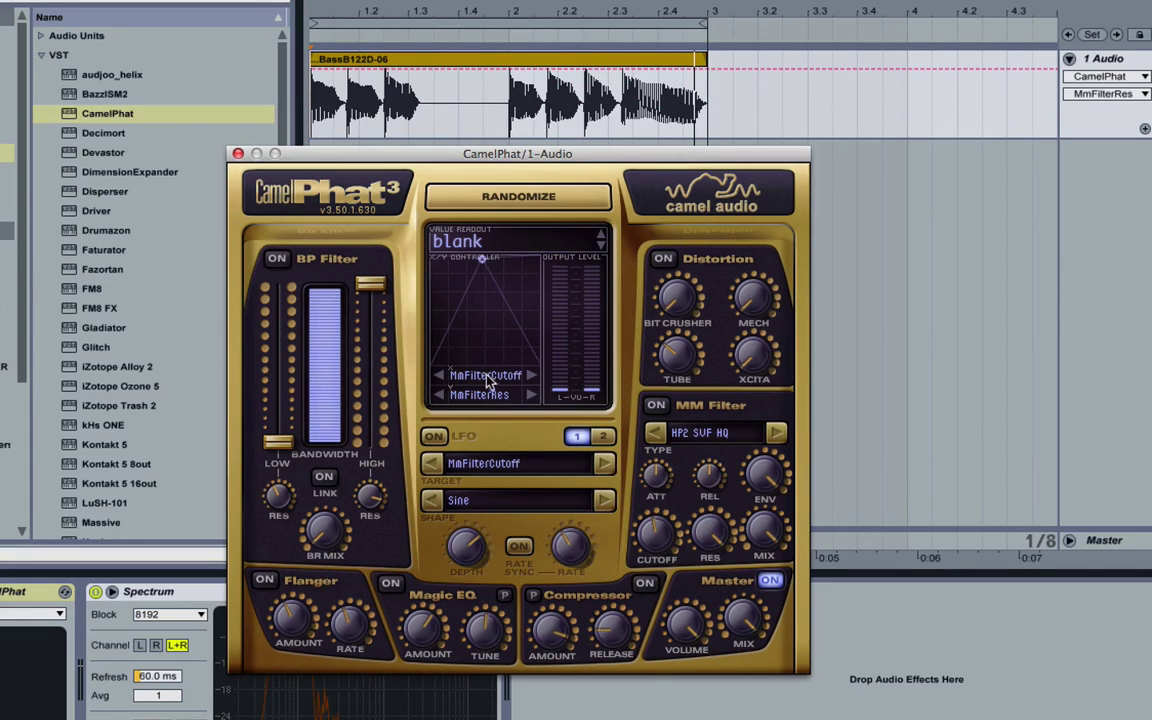
left_click(487, 377)
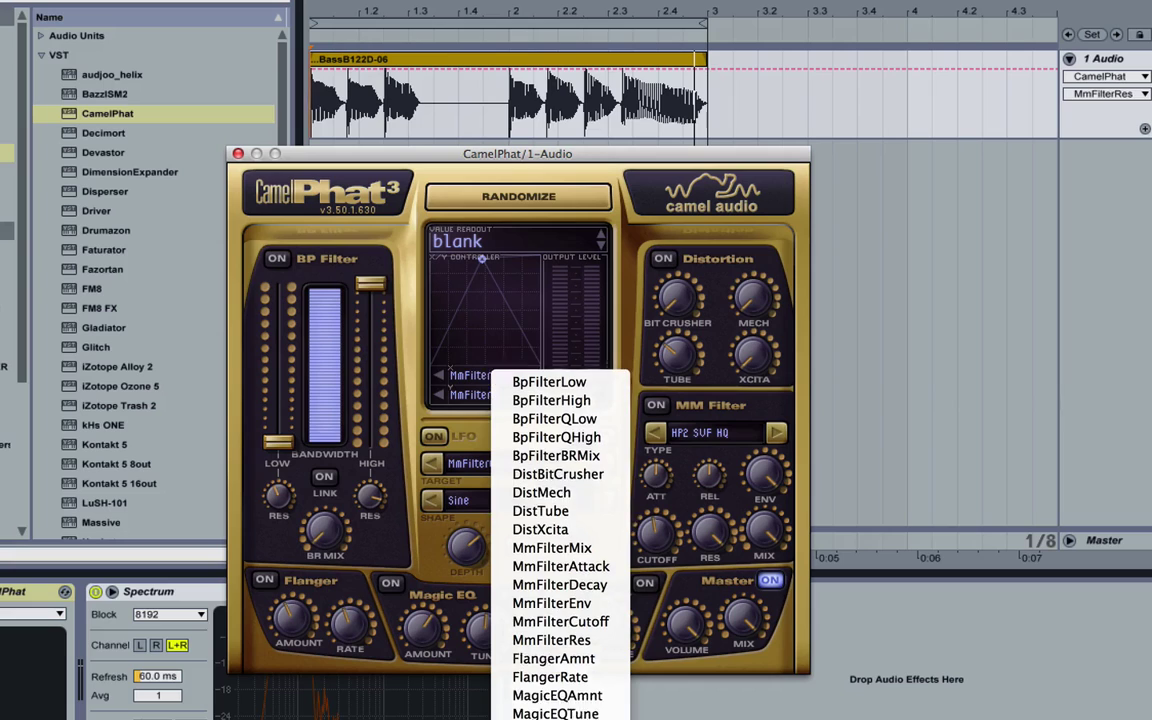
left_click(477, 355)
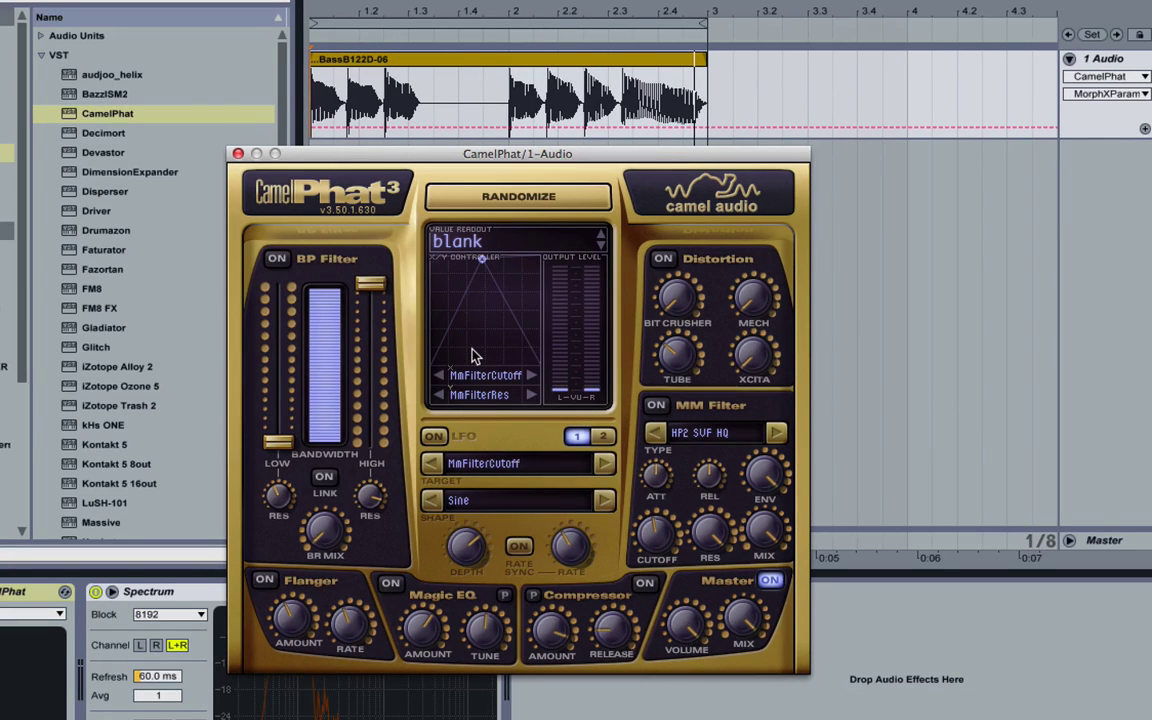
left_click(507, 0)
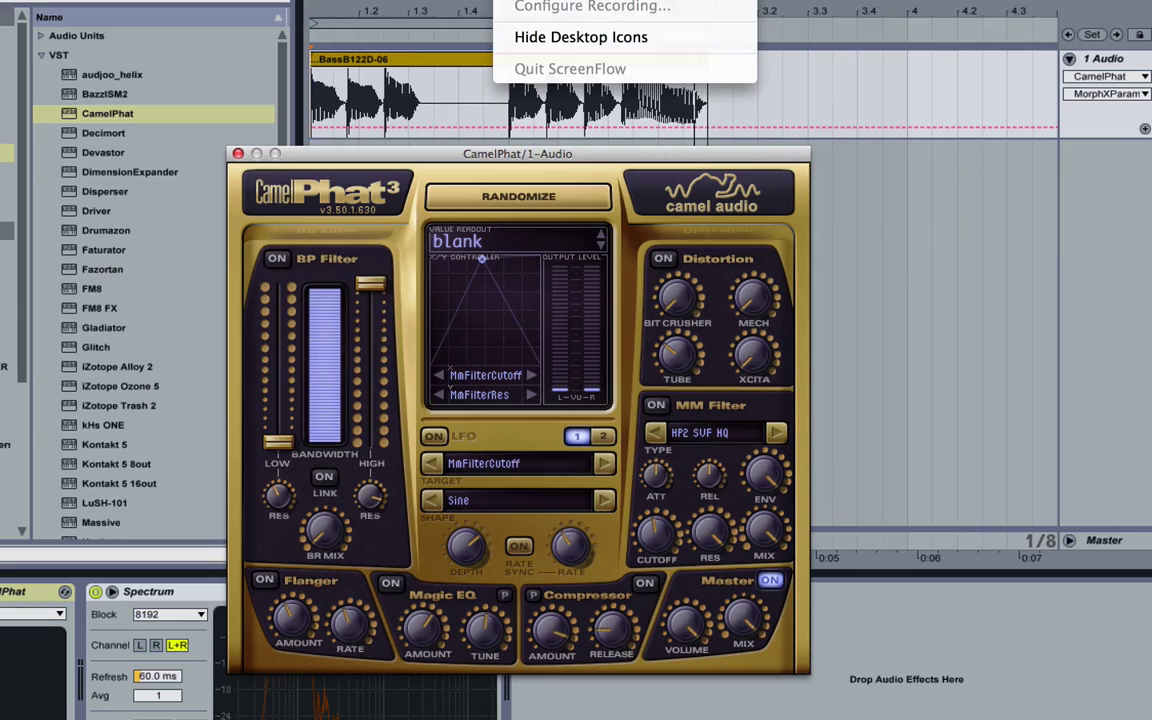
key("Escape")
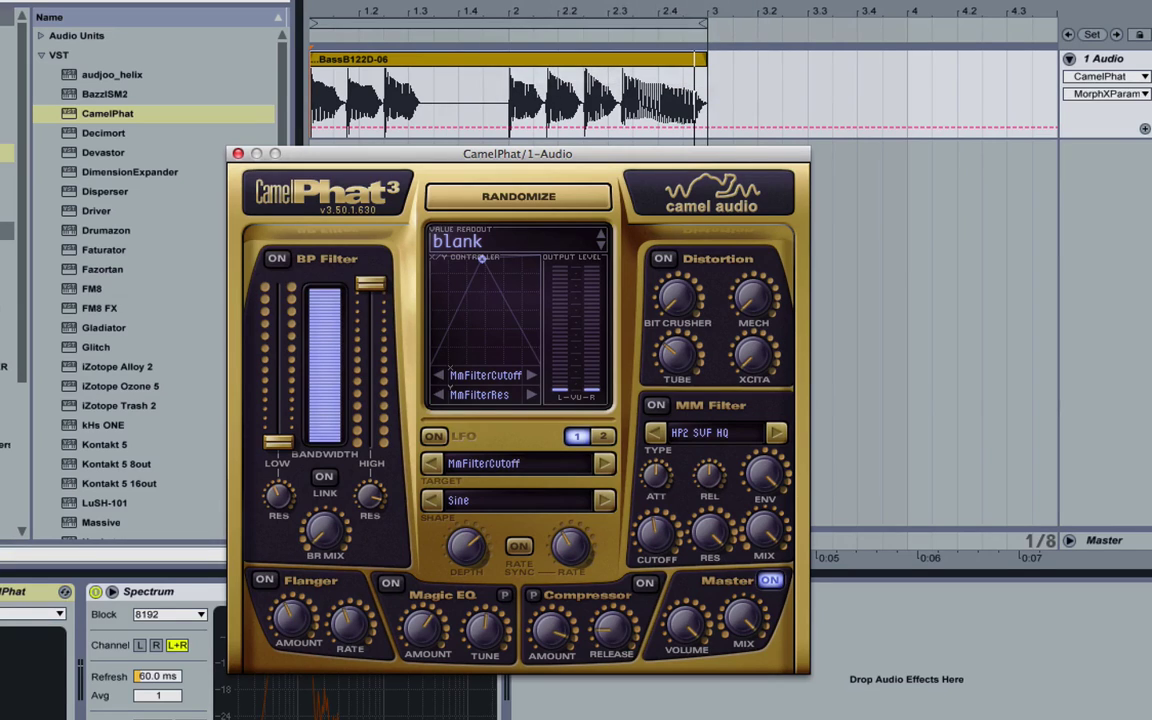
- Clear the current preset and move the plugin window slightly higher on the screen
left_click(548, 258)
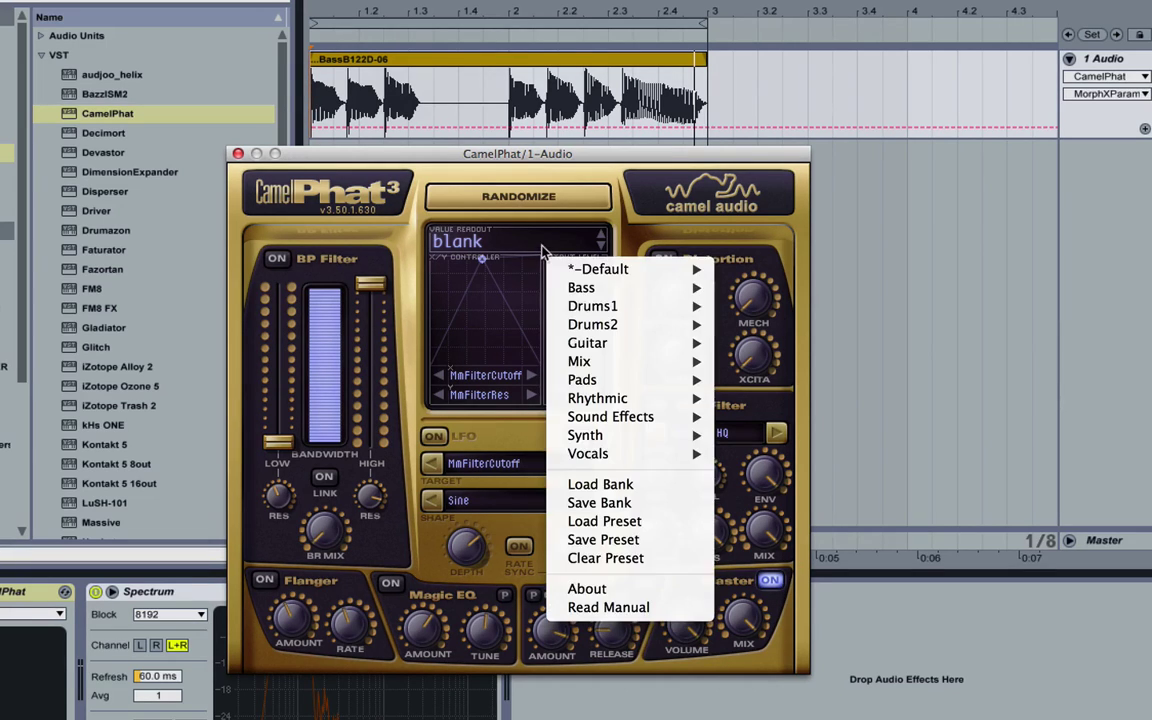
left_click(619, 561)
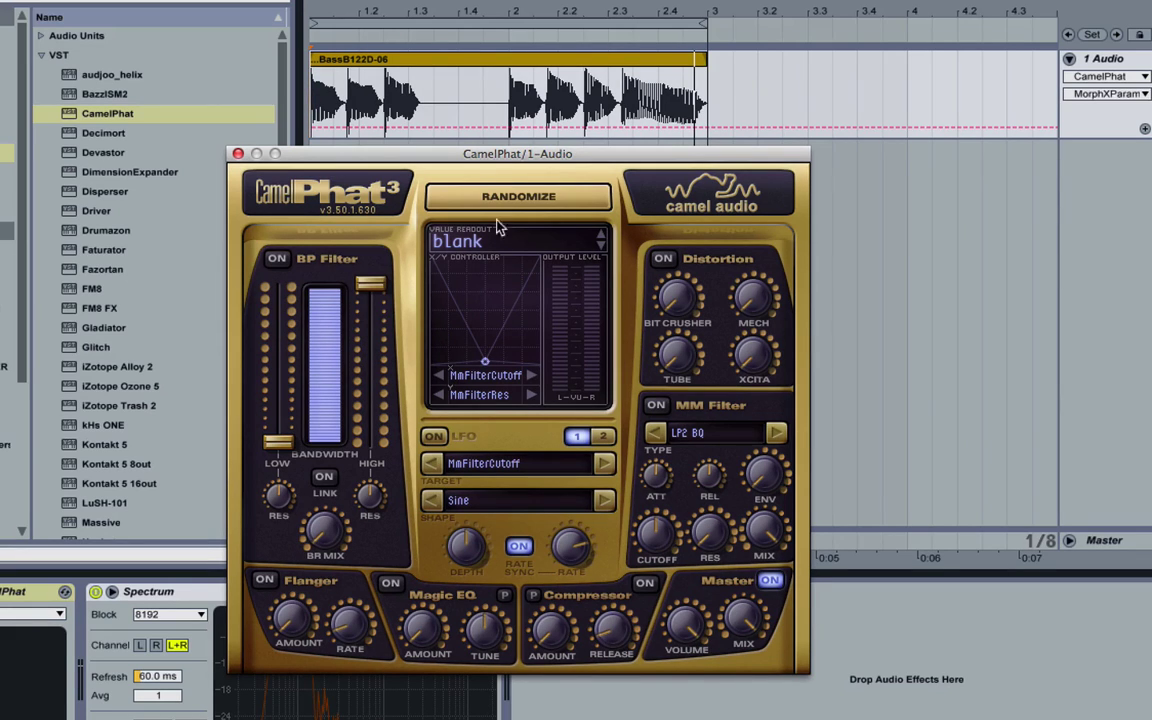
left_click_drag(437, 157, 444, 100)
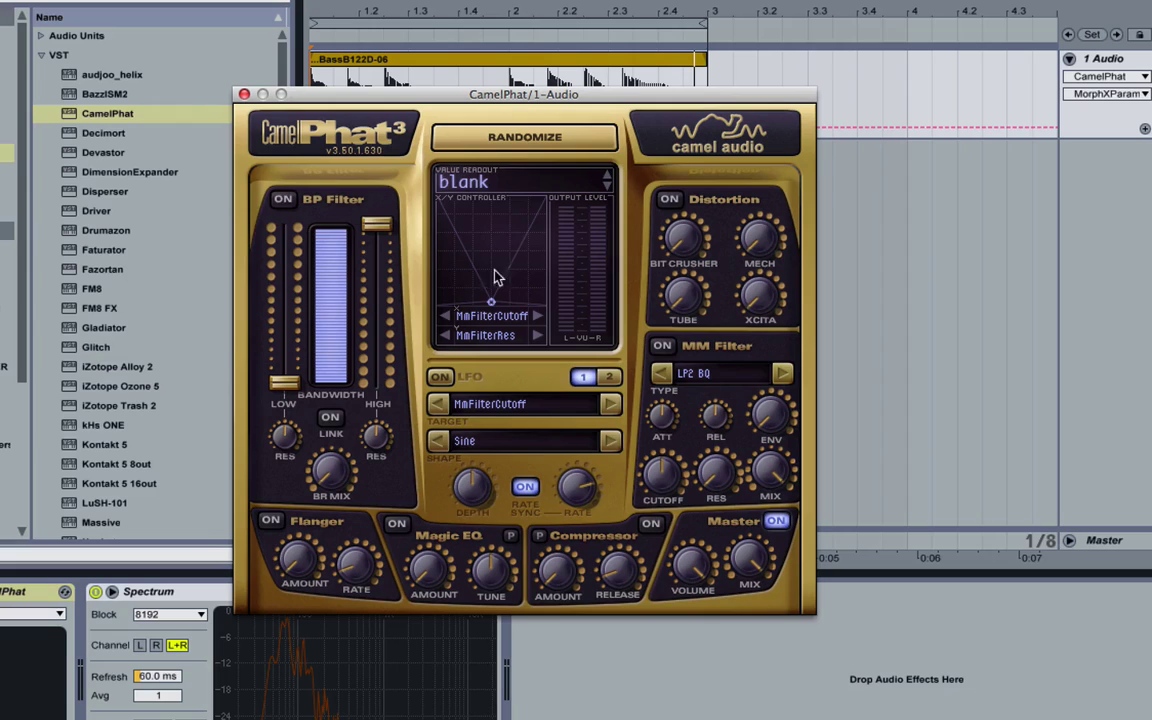
mouse_move(666, 316)
left_click_drag(448, 96, 448, 94)
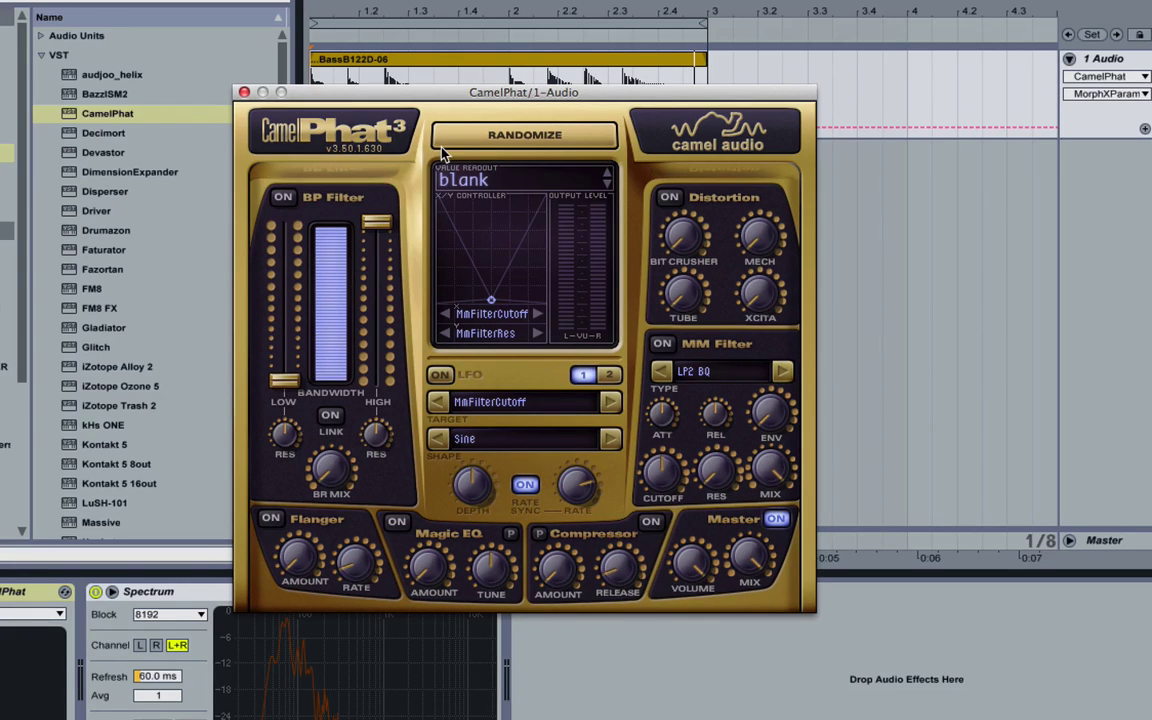
- Randomize the blank preset repeatedly, looking at the preset categories in between
left_click(517, 140)
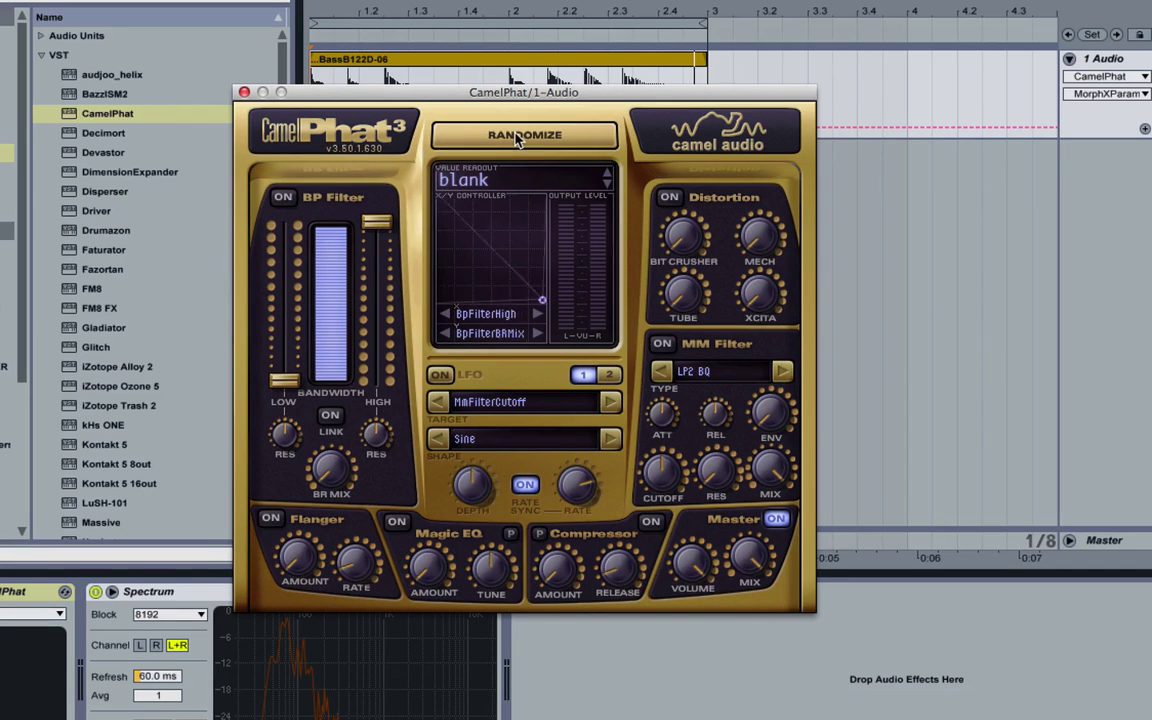
left_click(517, 140)
left_click(519, 140)
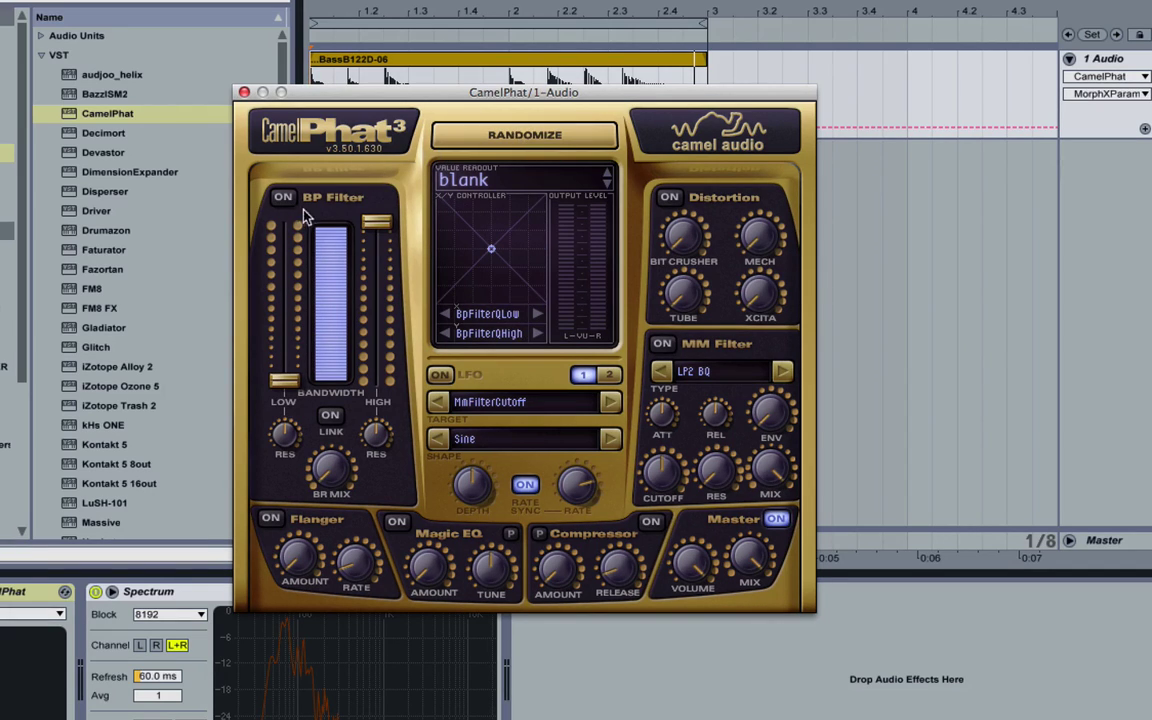
left_click(560, 180)
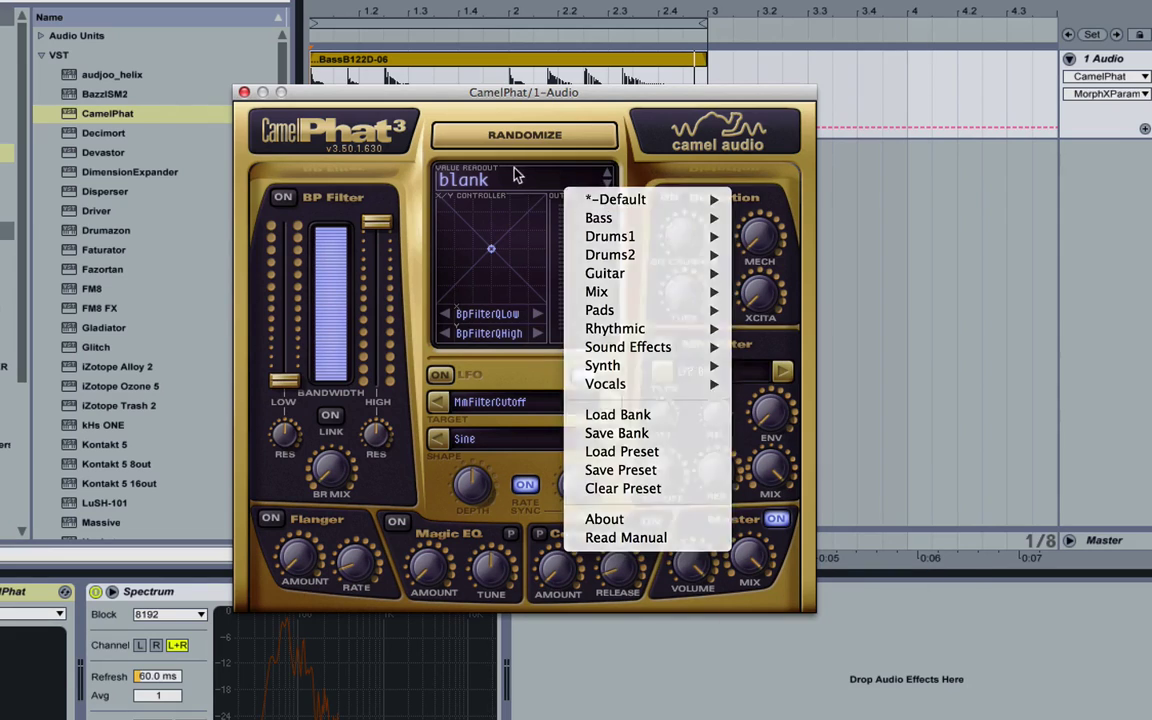
left_click(503, 140)
left_click(500, 140)
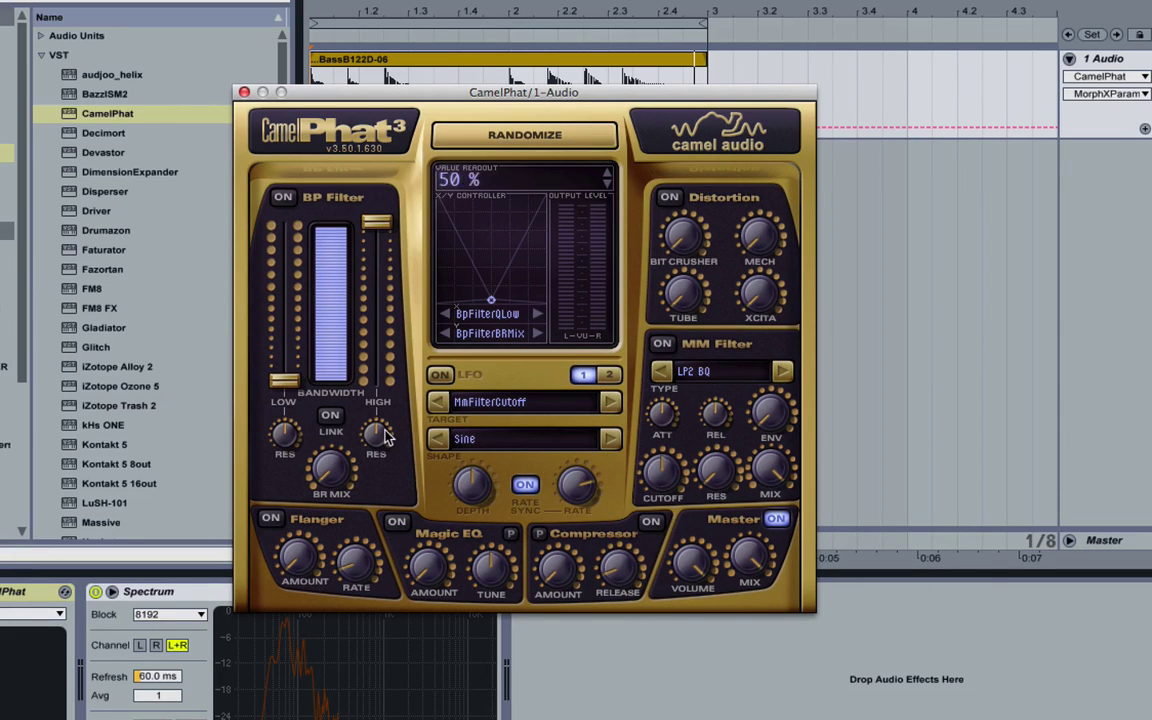
left_click(495, 144)
left_click(492, 140)
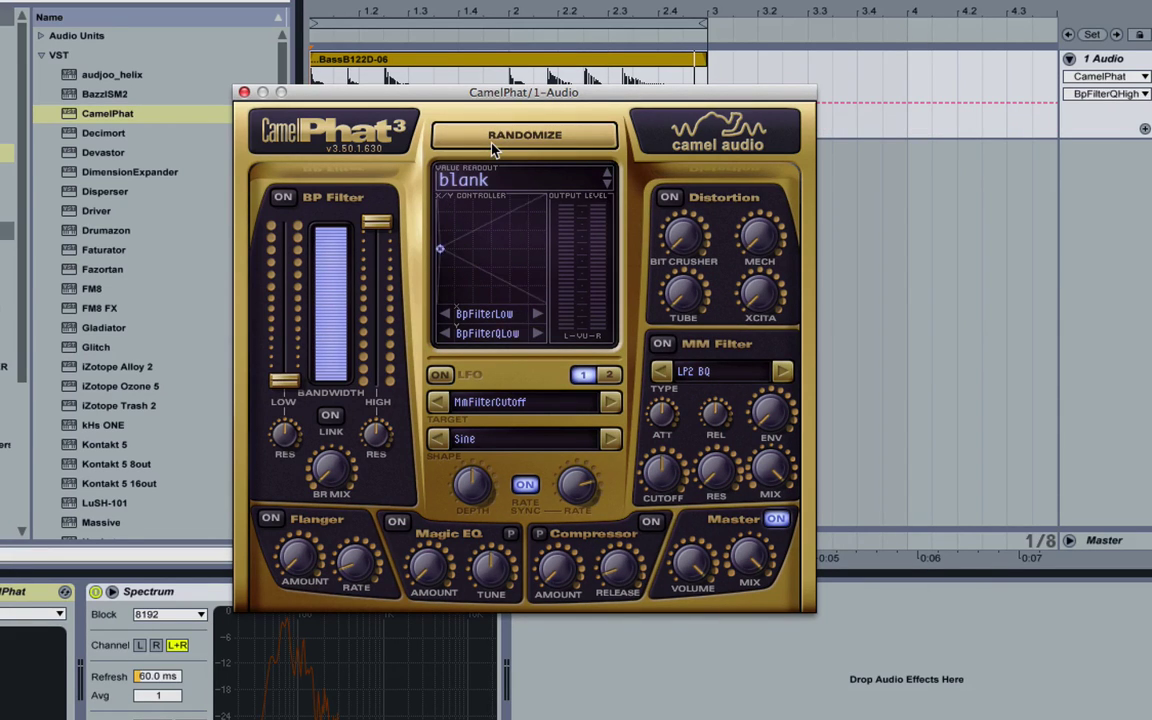
- Load the DarkWarmth factory preset
left_click(496, 181)
mouse_move(616, 290)
left_click(850, 306)
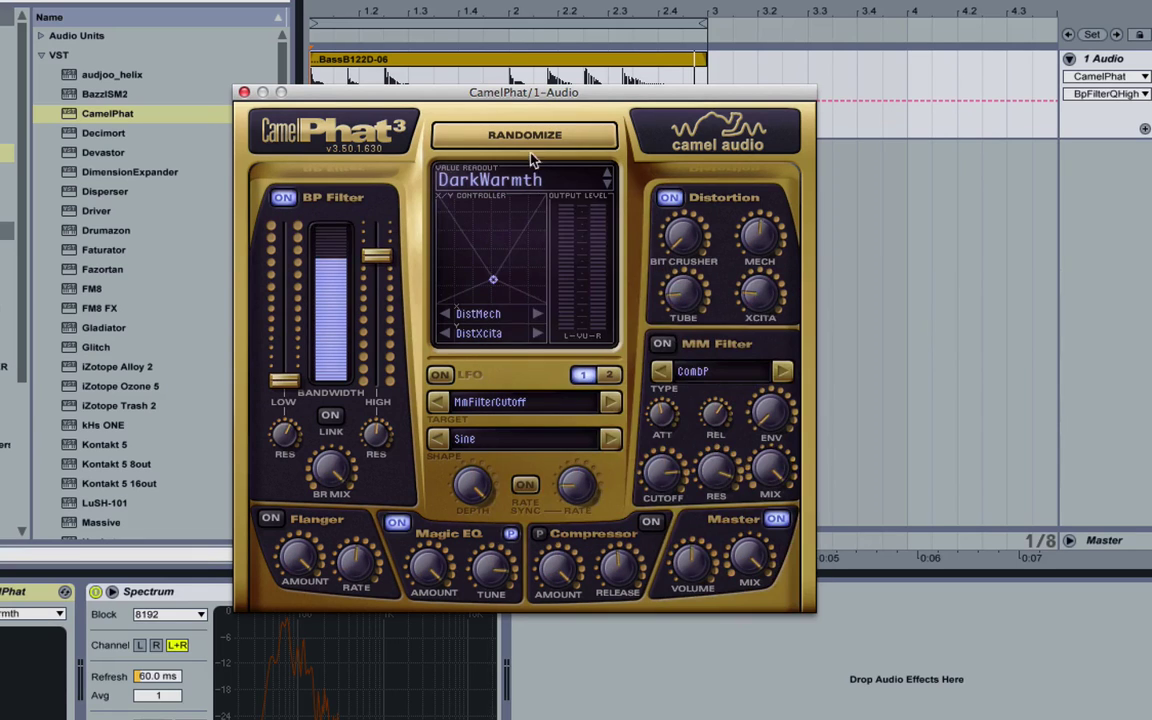
- Randomize the DarkWarmth preset several times with only its BP Filter, Distortion and Magic EQ modules enabled
left_click(528, 146)
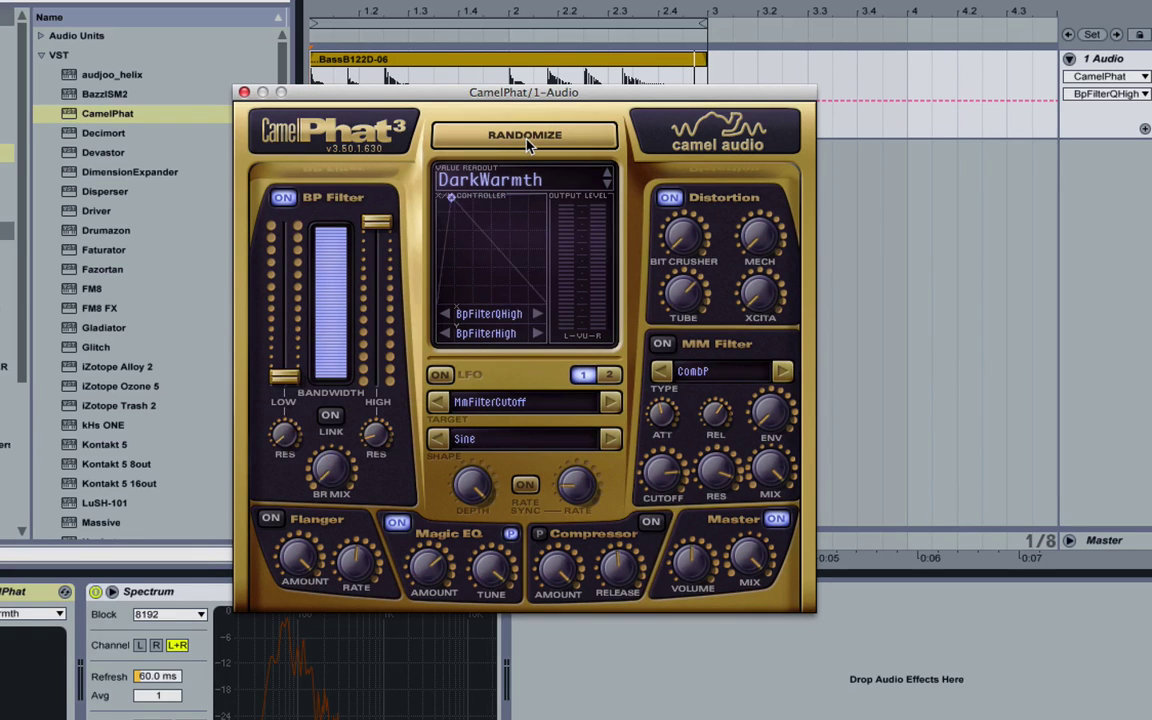
left_click(528, 146)
left_click(528, 146)
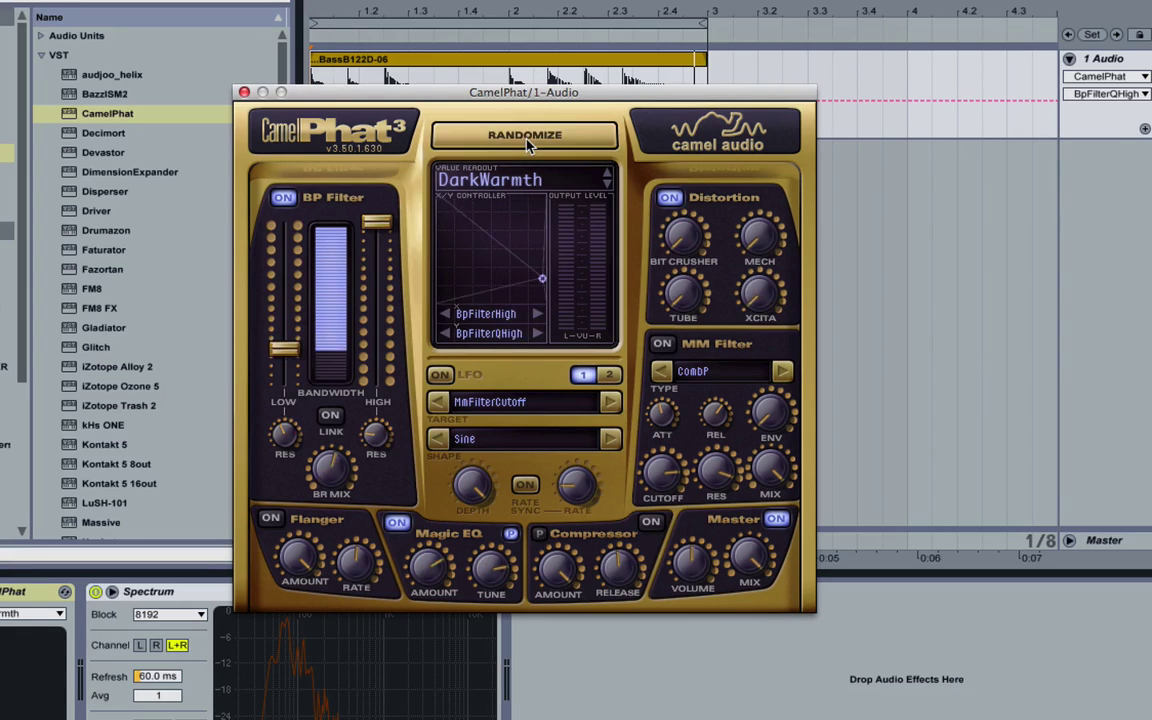
left_click(528, 146)
left_click(528, 146)
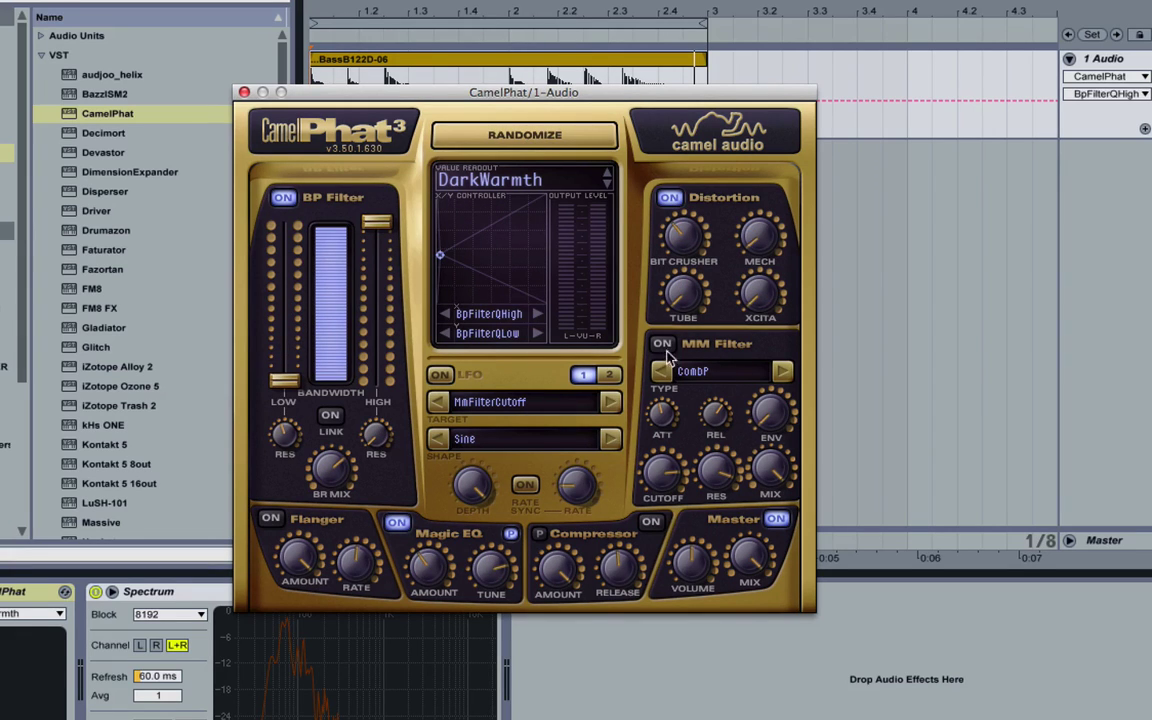
- Enable the MM Filter, Flanger and Compressor modules, randomizing the settings after switching modules on
left_click(664, 347)
left_click(538, 137)
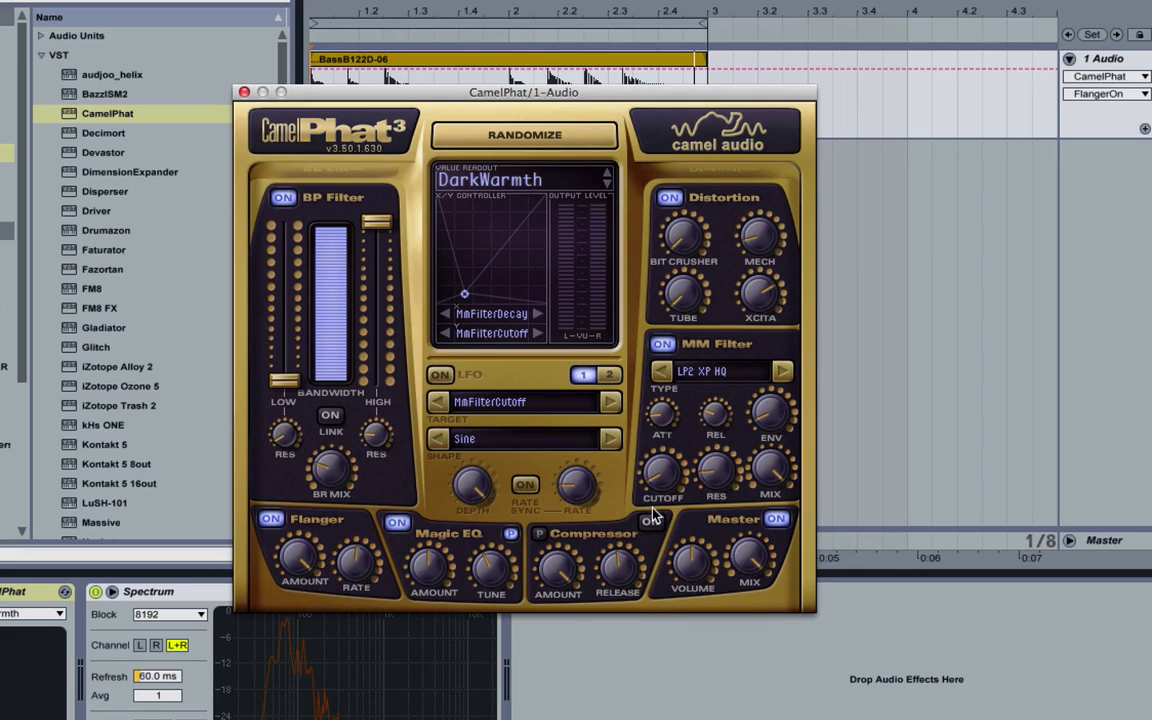
left_click(651, 521)
left_click(527, 136)
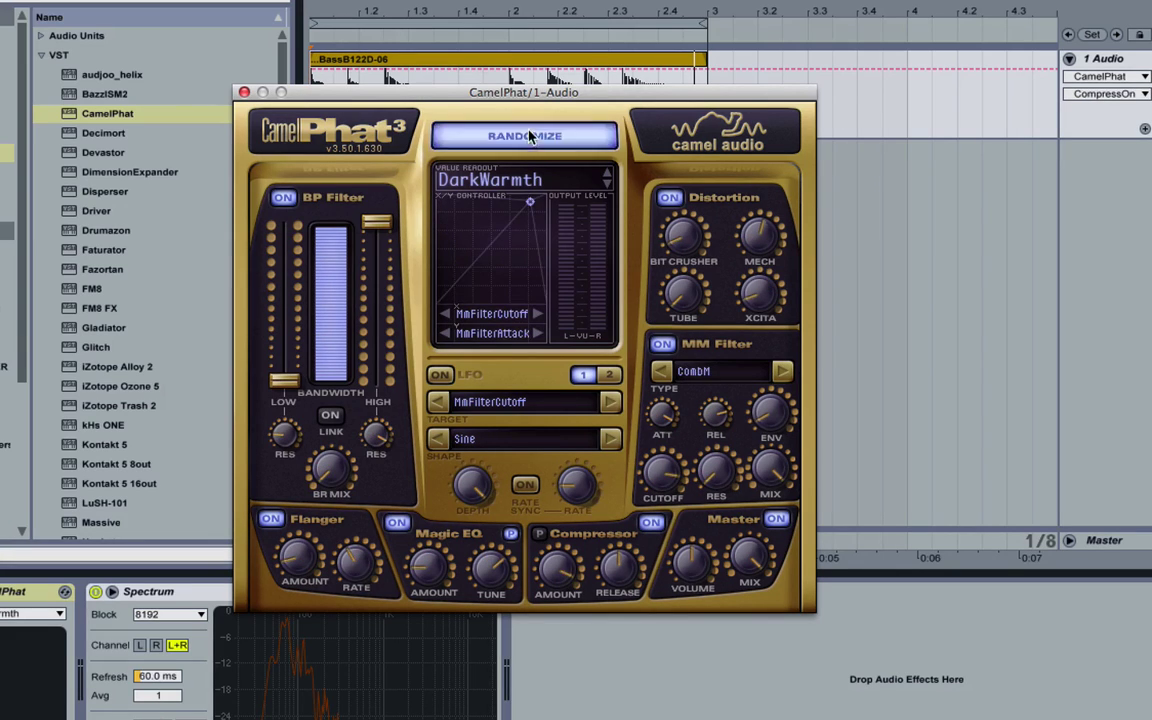
left_click(527, 136)
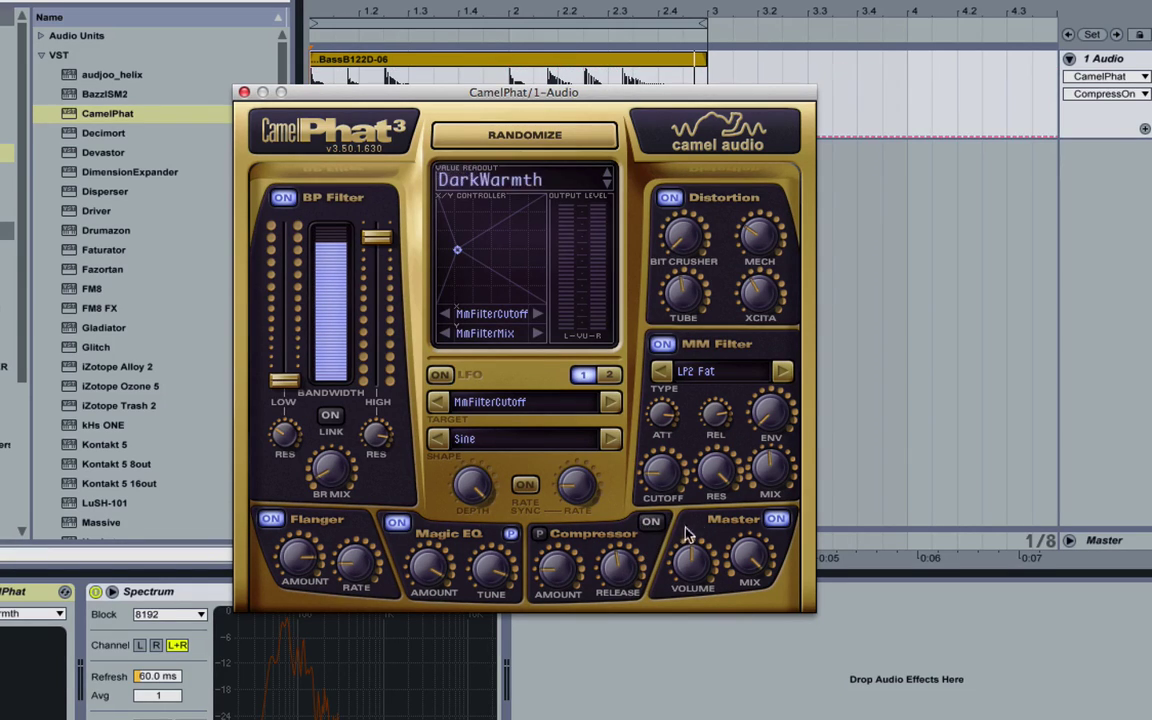
- Keep the Compressor enabled and randomize the settings repeatedly with all effect modules active
left_click(525, 138)
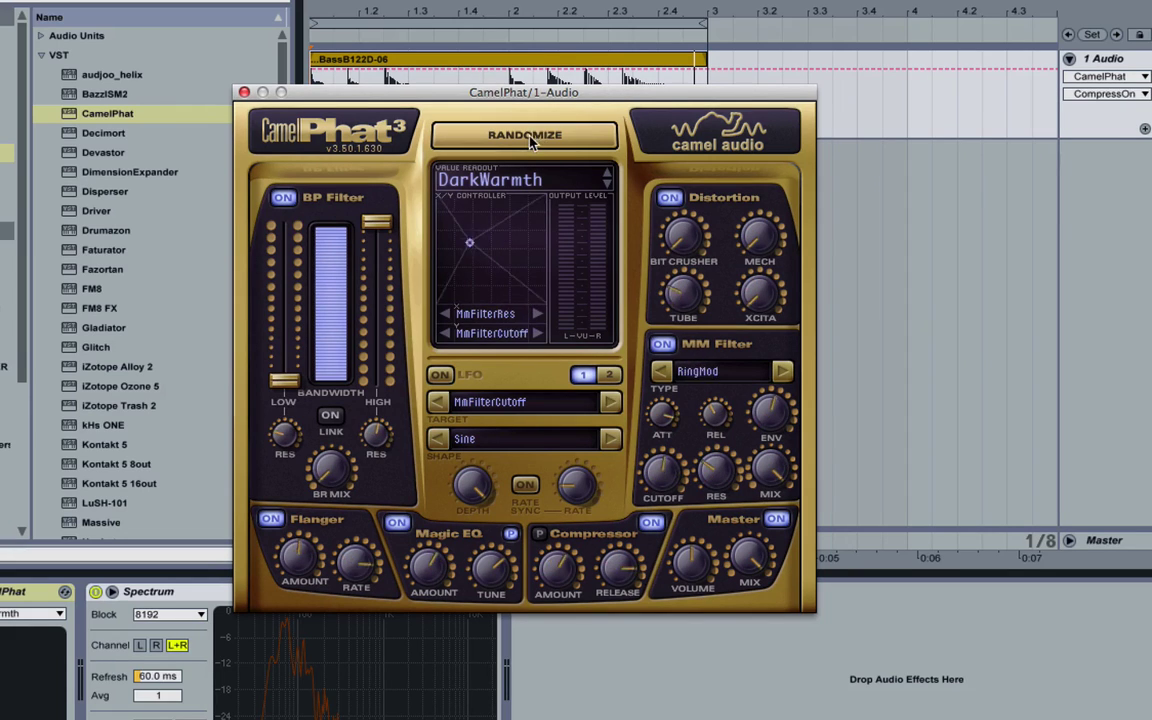
left_click(525, 140)
left_click(525, 138)
left_click(525, 138)
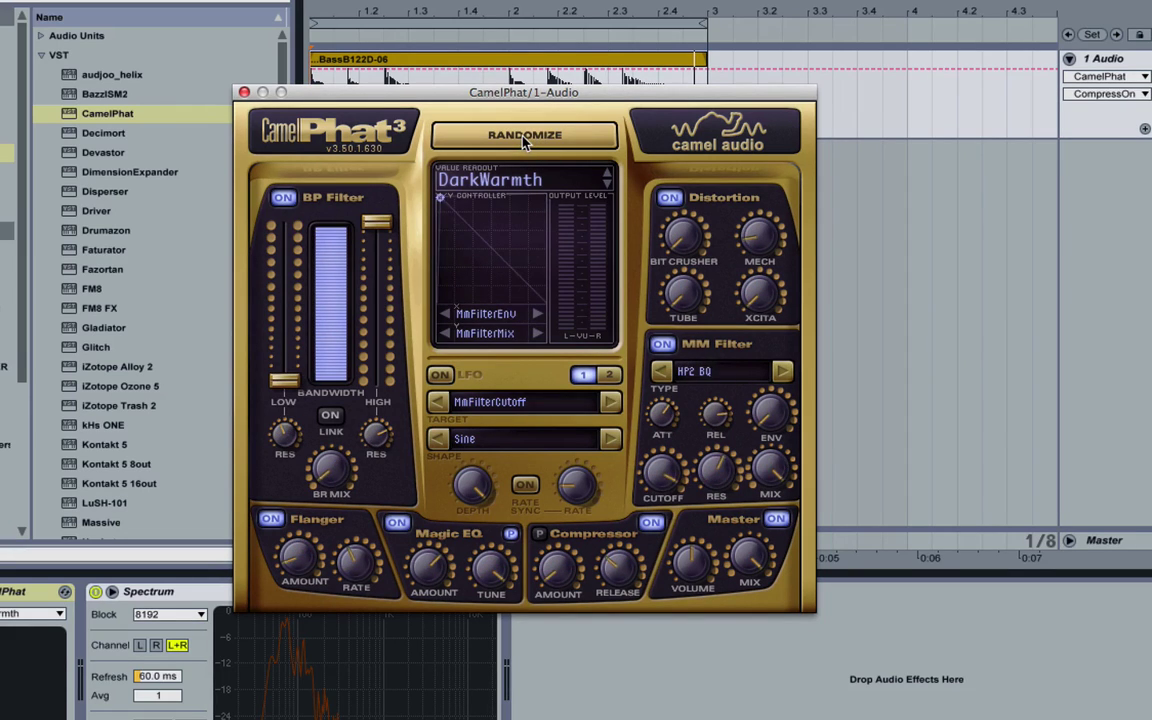
left_click(525, 136)
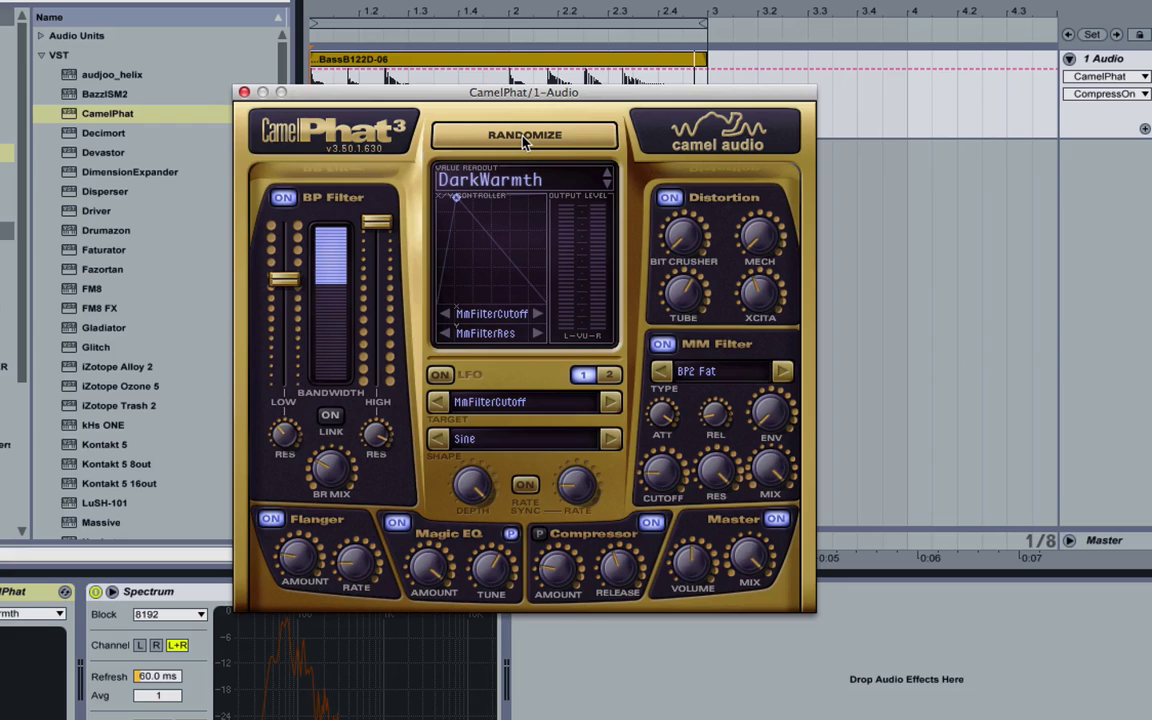
left_click(524, 140)
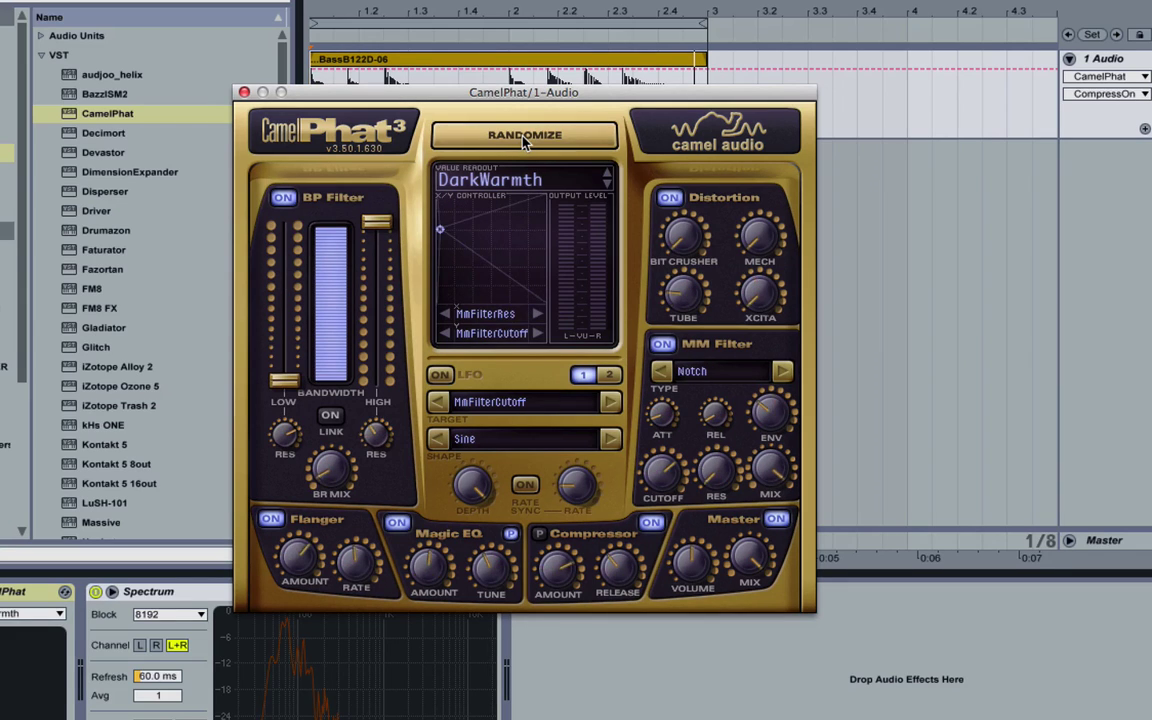
left_click(531, 140)
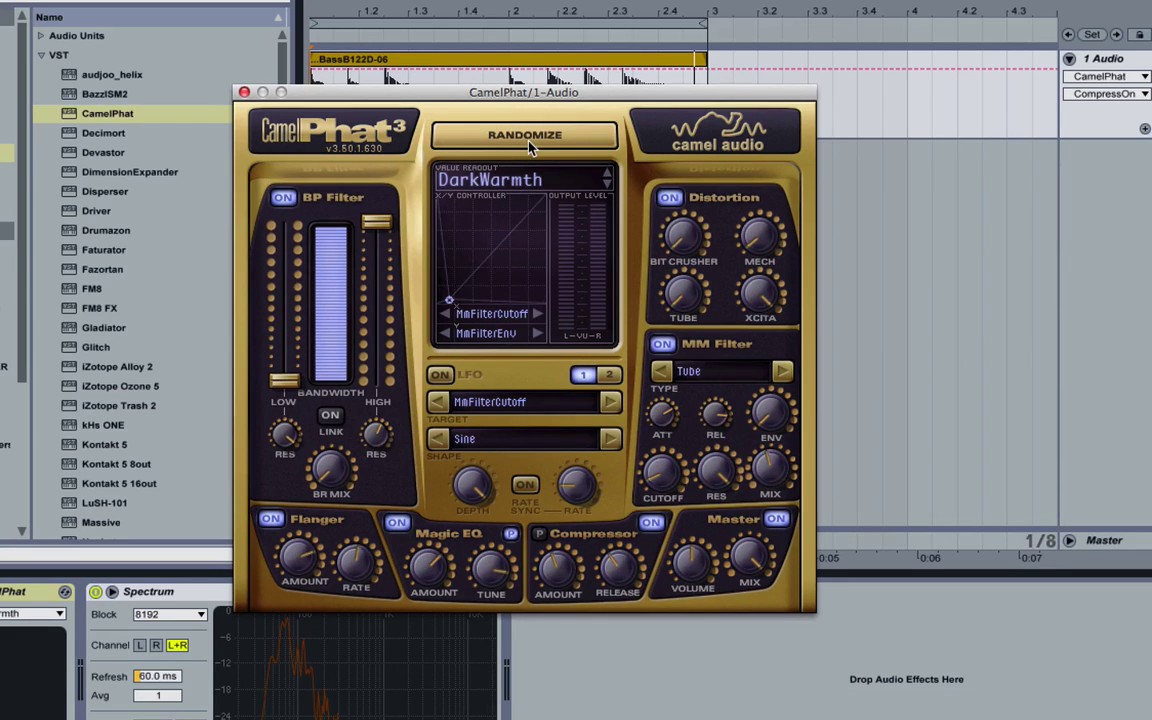
- Move the plugin window lower to uncover the audio track and select the BassB122D-06 clip
left_click_drag(415, 90, 402, 130)
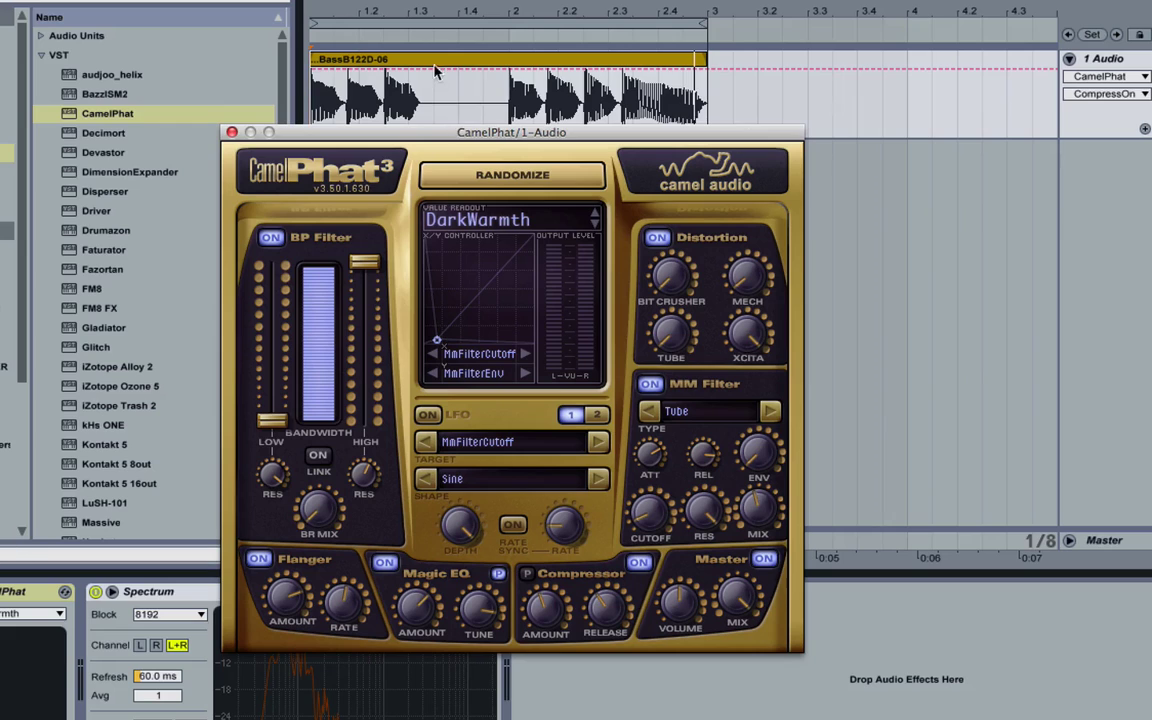
left_click(427, 58)
left_click_drag(366, 16, 342, 16)
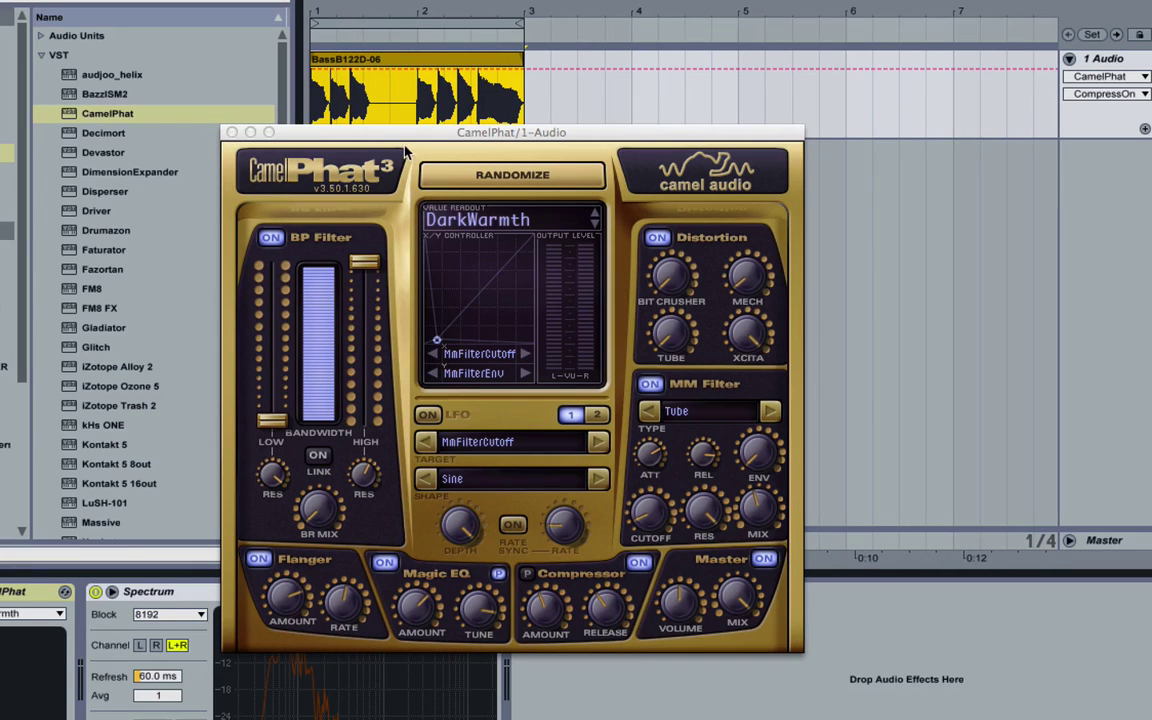
- Audition the selected bass clip while generating several new randomized settings with all effect modules enabled
left_click(447, 177)
left_click(447, 177)
left_click(452, 177)
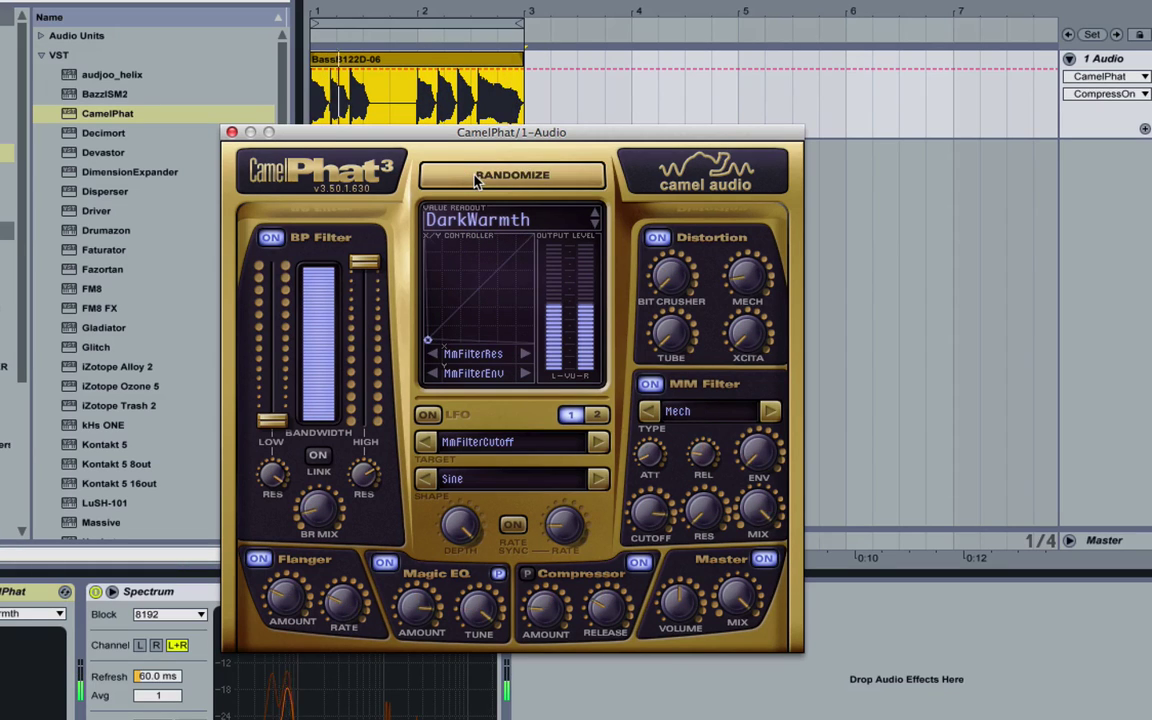
left_click(483, 178)
left_click(483, 177)
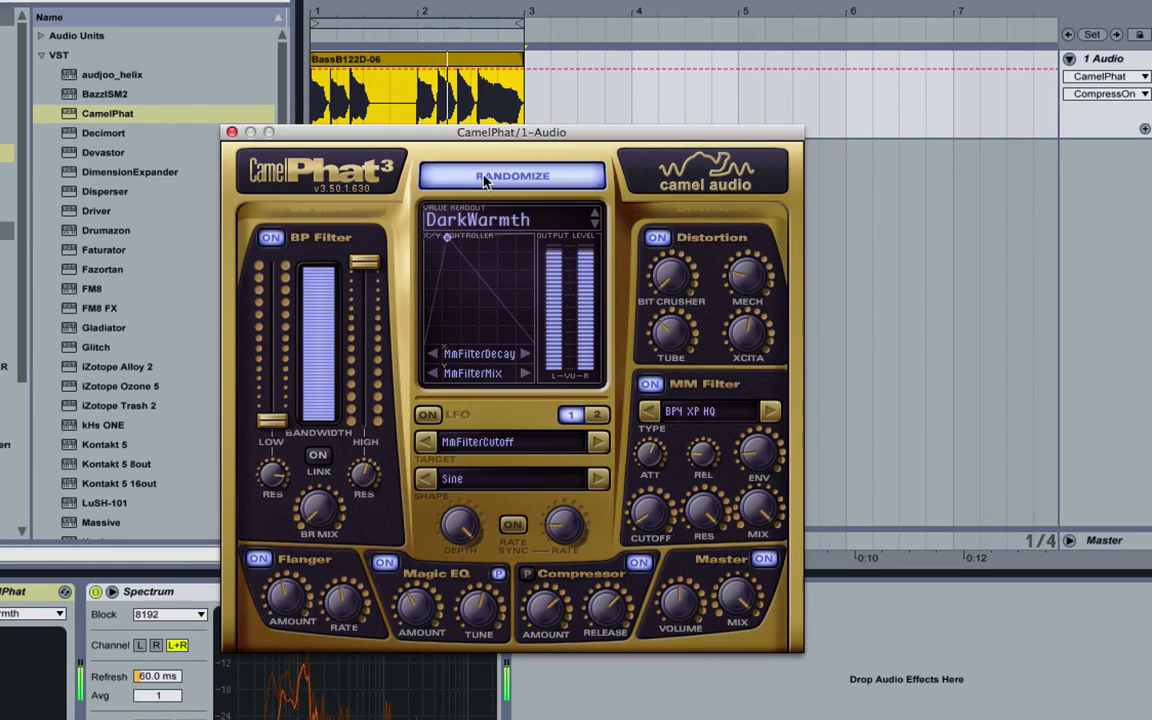
left_click(483, 177)
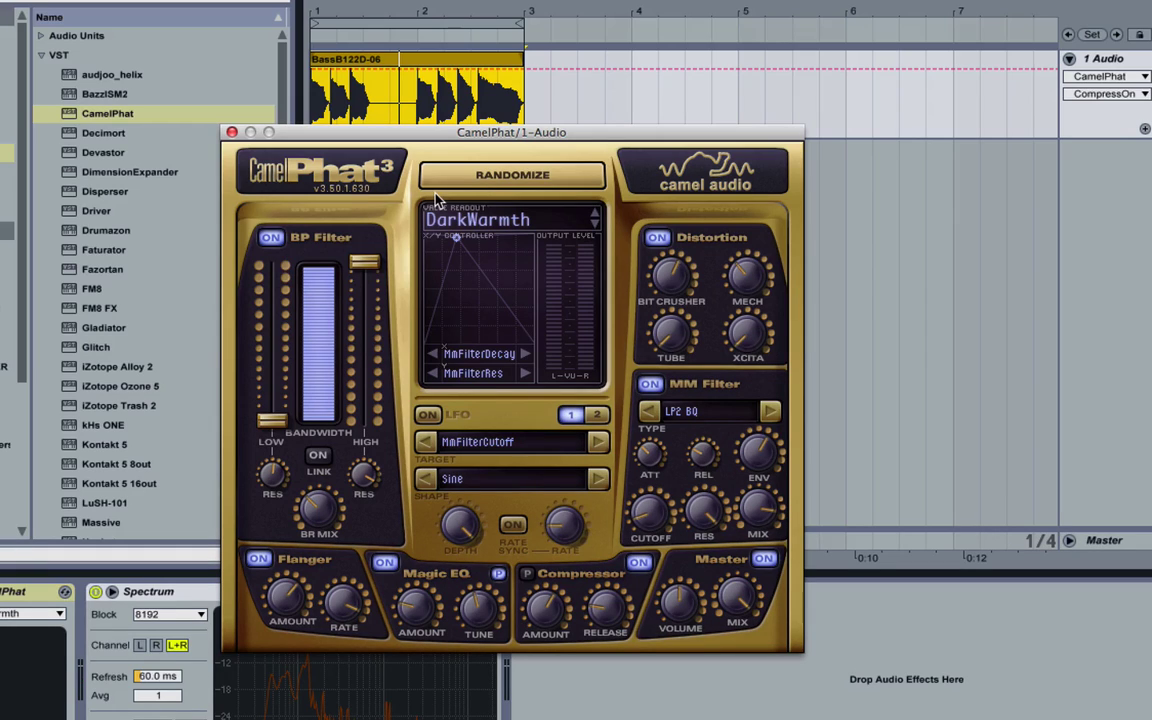
left_click(452, 182)
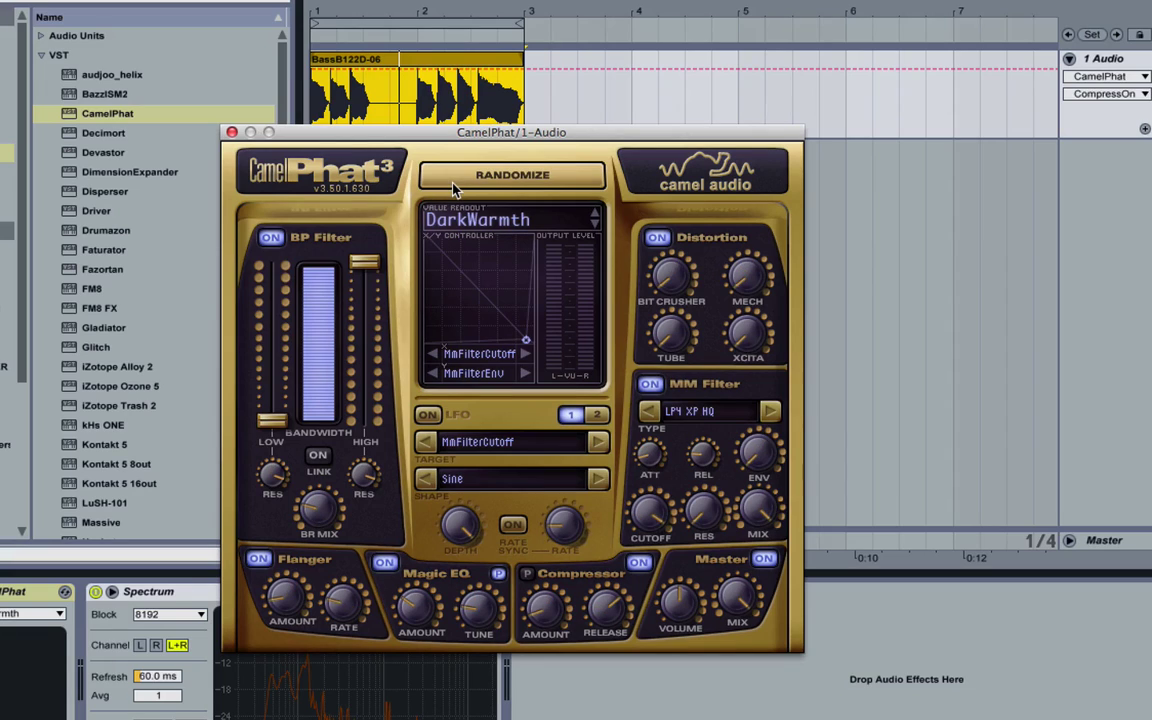